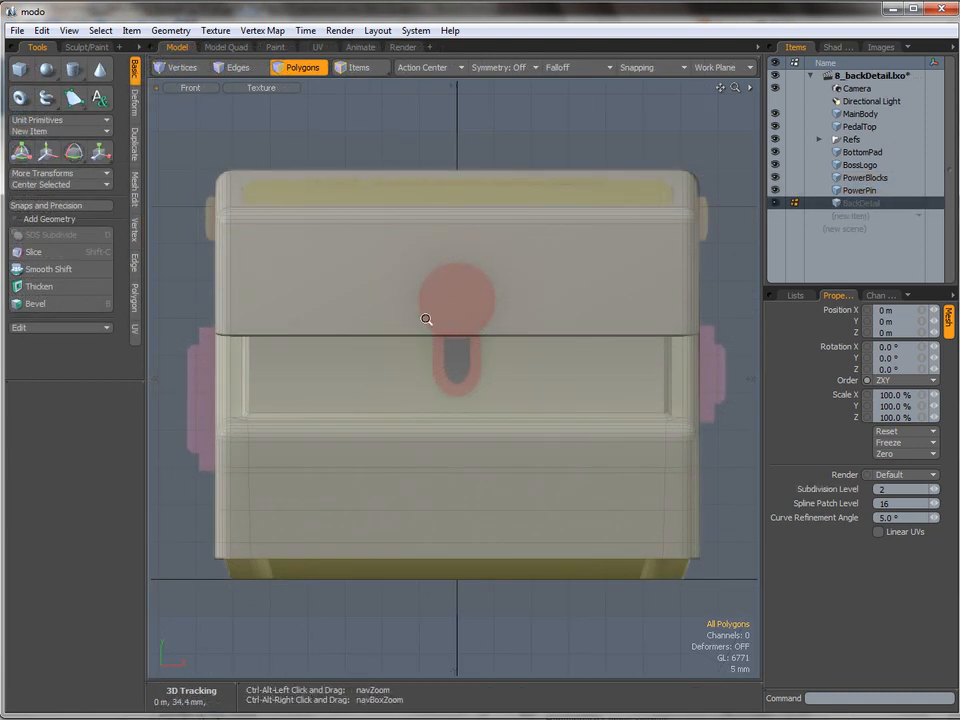
# Split the lower disc across its middle with Edge Slice and delete its upper half
pyautogui.keyDown('ctrl'); pyautogui.keyDown('alt'); pyautogui.moveTo(426, 319); pyautogui.dragTo(466, 321); pyautogui.keyUp('alt'); pyautogui.keyUp('ctrl')
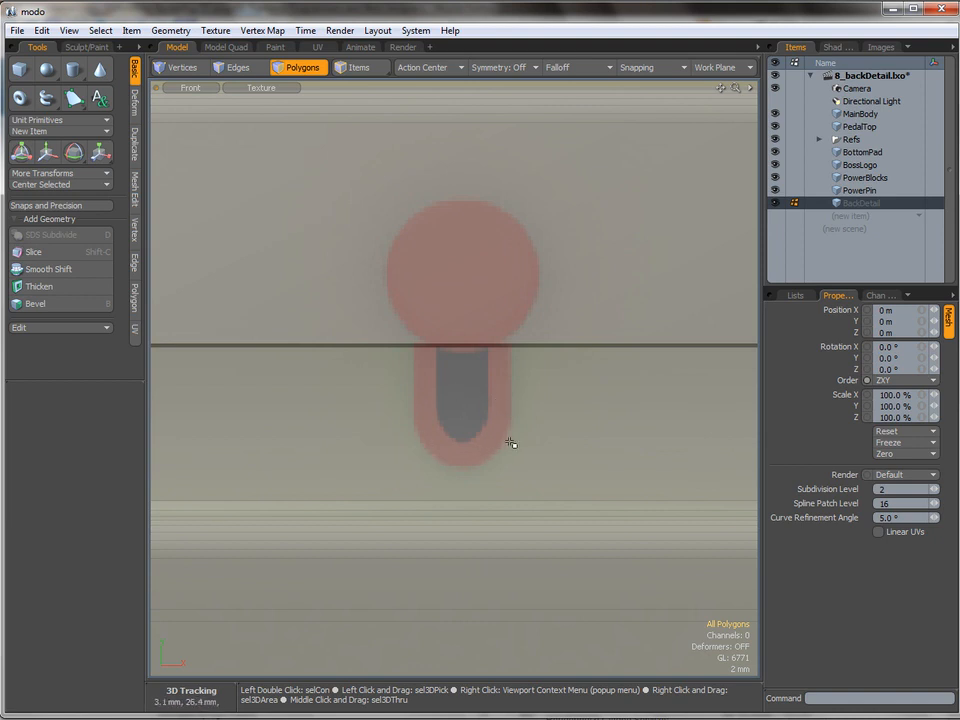
pyautogui.hotkey('ctrl', 'z')
pyautogui.hotkey('ctrl', 'z')
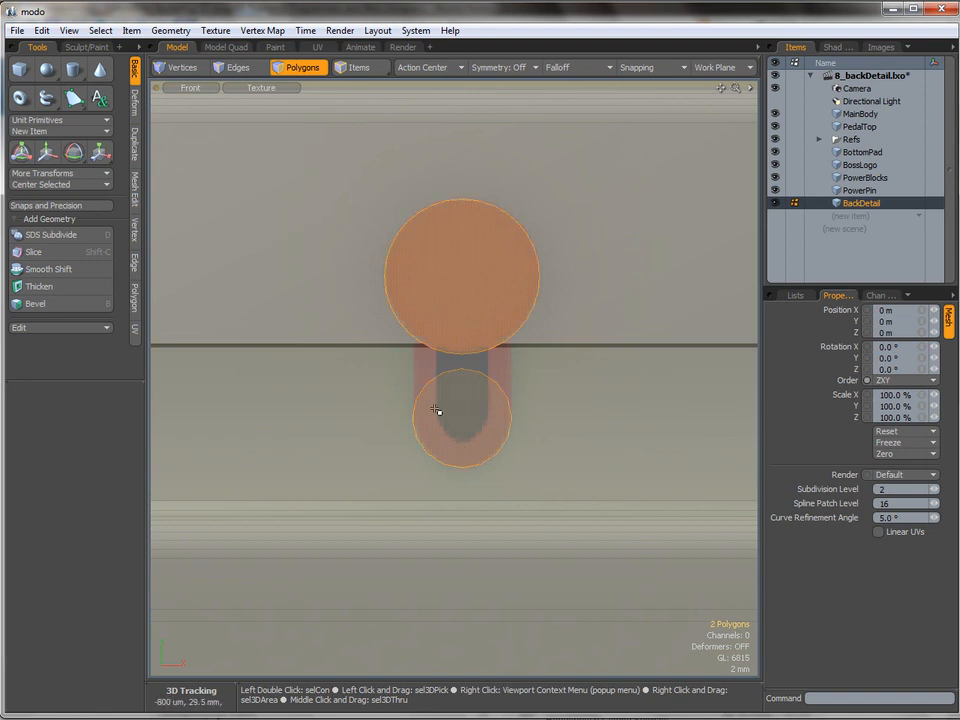
pyautogui.press('c')
pyautogui.moveTo(414, 416); pyautogui.dragTo(511, 416)
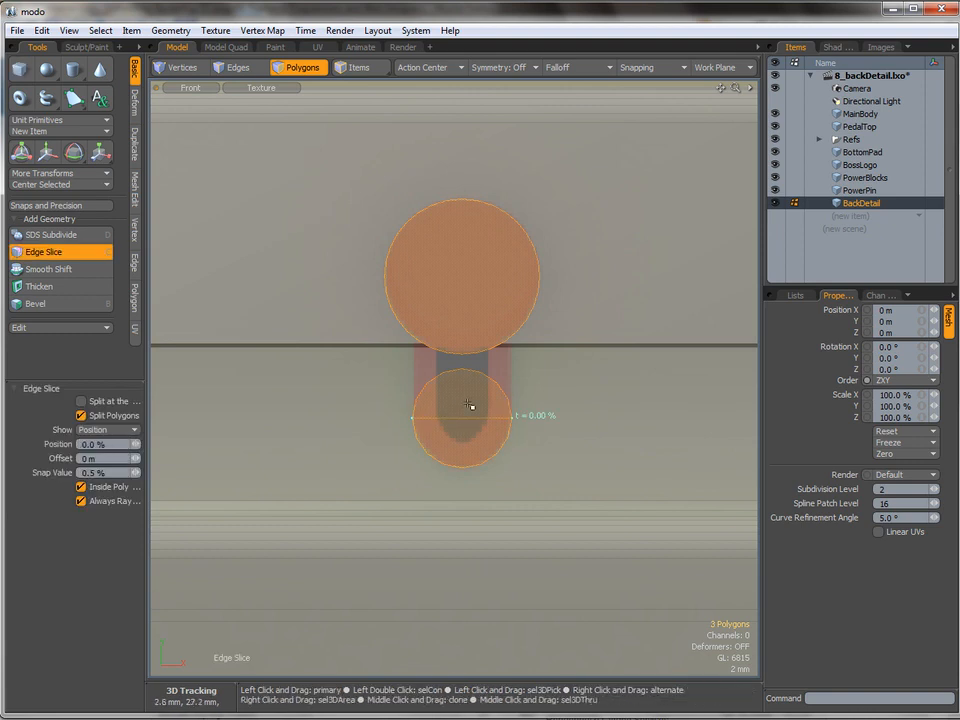
pyautogui.press('space')
pyautogui.click(467, 402)
pyautogui.press('Delete')
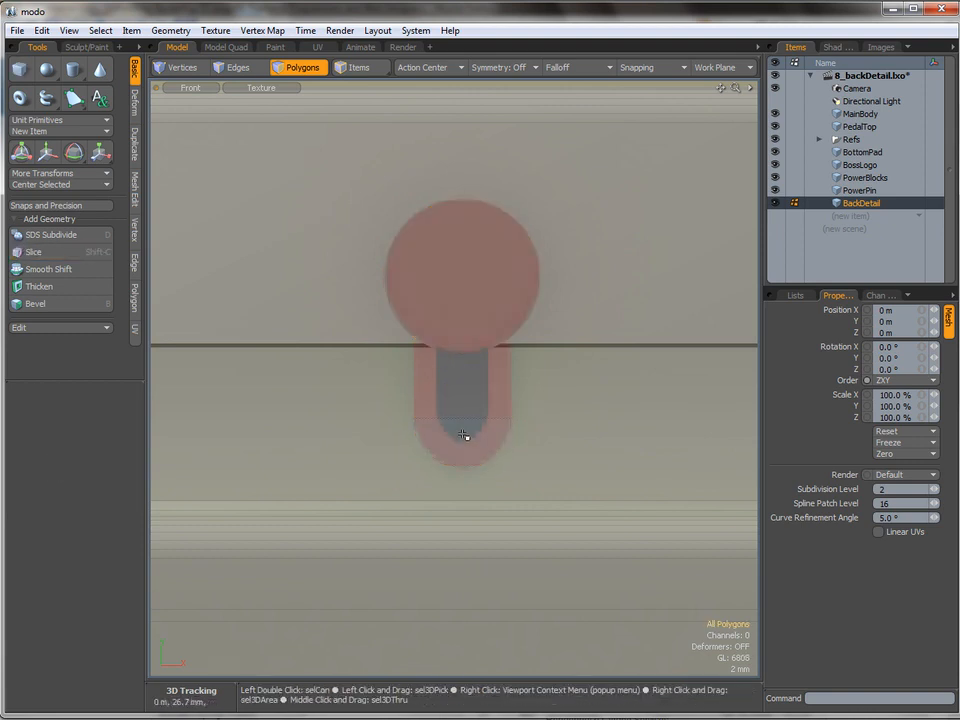
# Select the full disc and the half disc and move them -3.1 mm in Z, to the pedal's sloped back face
pyautogui.click(464, 443)
pyautogui.keyDown('shift'); pyautogui.click(478, 347); pyautogui.keyUp('shift')
pyautogui.hotkey('ctrl', 'space')
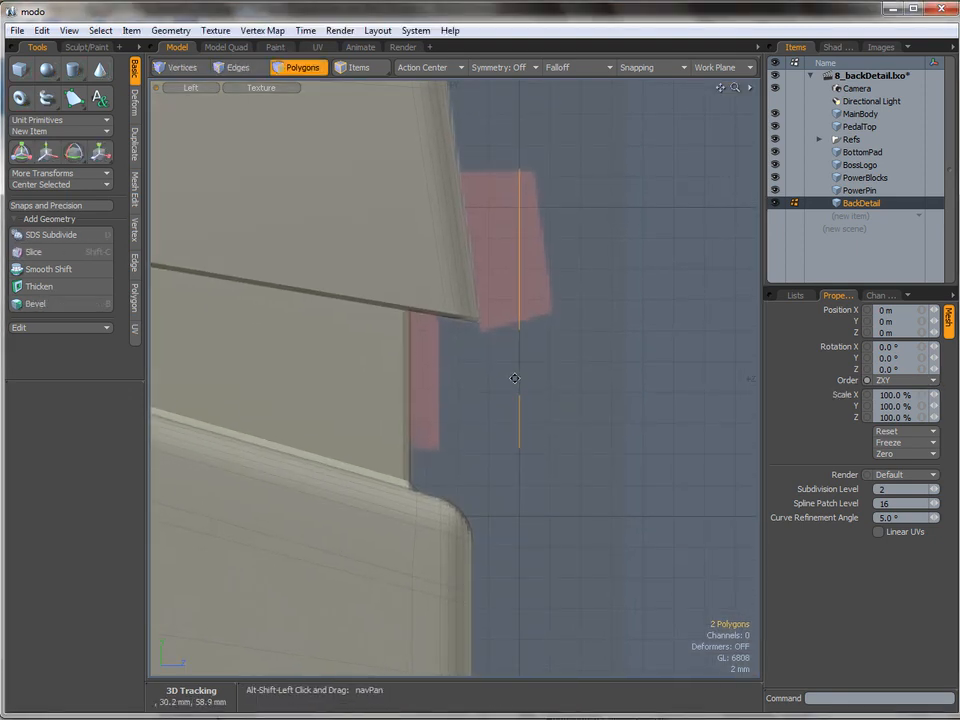
pyautogui.press('w')
pyautogui.moveTo(599, 327); pyautogui.dragTo(543, 320)
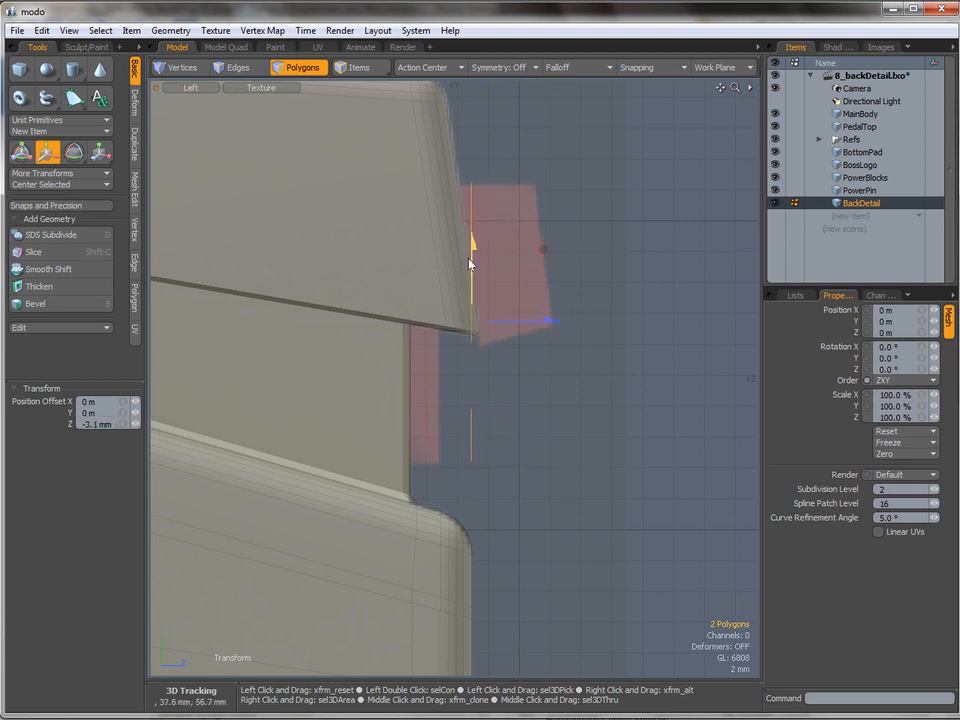
pyautogui.press('space')
# Move only the lower half disc a further -3.85 mm in Z, against the recessed back wall
pyautogui.moveTo(501, 458)
pyautogui.mouseDown(button='right')
pyautogui.moveTo(454, 405)
pyautogui.moveTo(507, 491)
pyautogui.mouseUp(button='right')
pyautogui.press('w')
pyautogui.moveTo(553, 437); pyautogui.dragTo(502, 433)
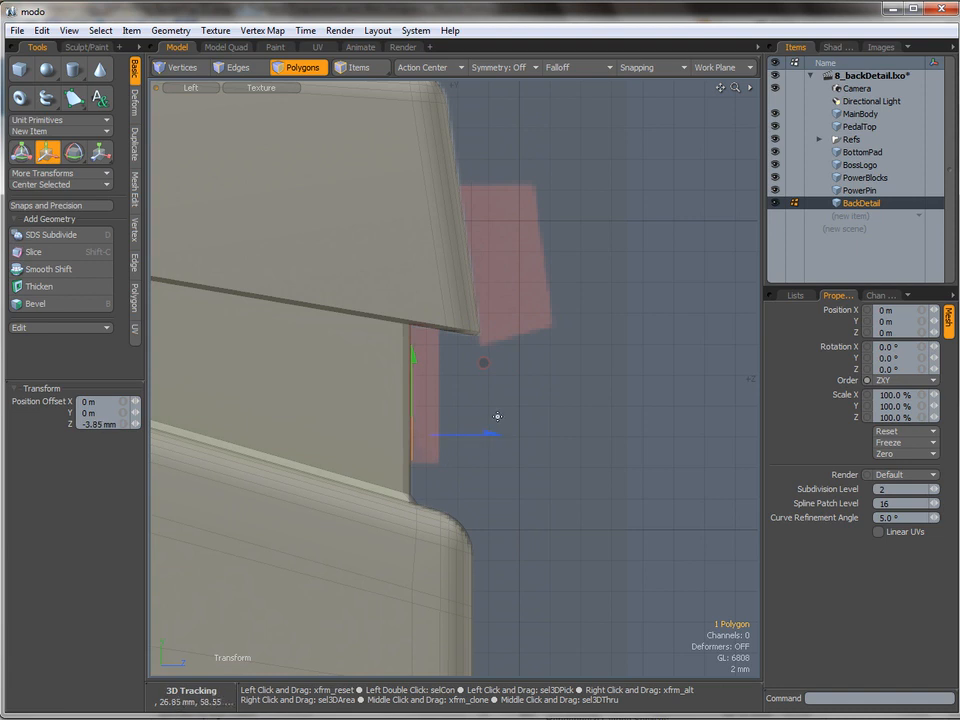
pyautogui.press('space')
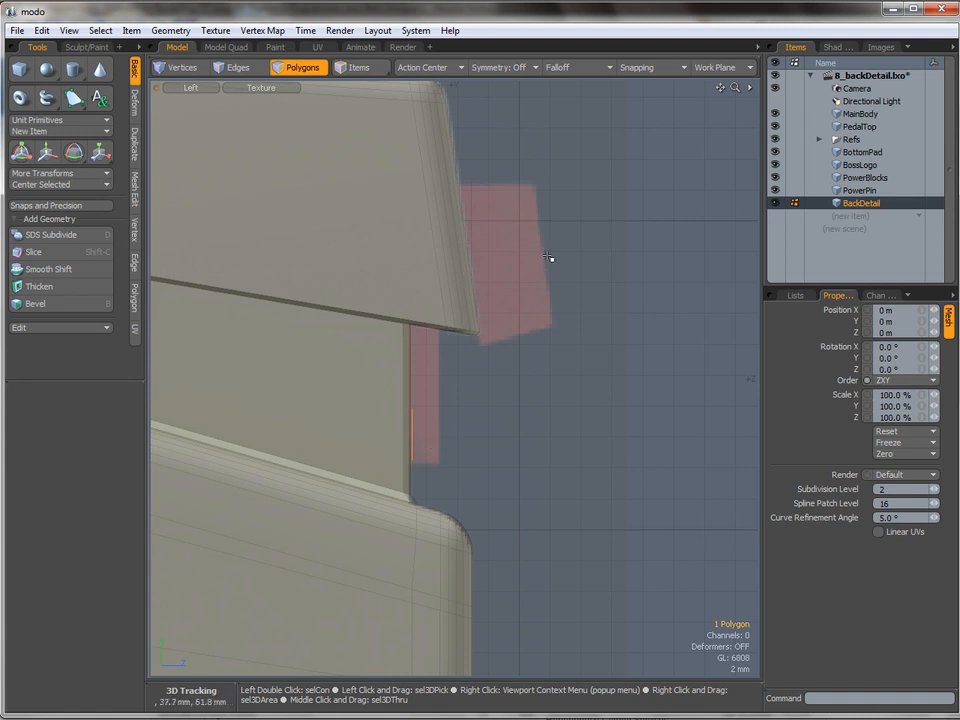
# Select the whole extruded upper disc and rotate it to match the slope of the pedal's back
pyautogui.click(504, 369)
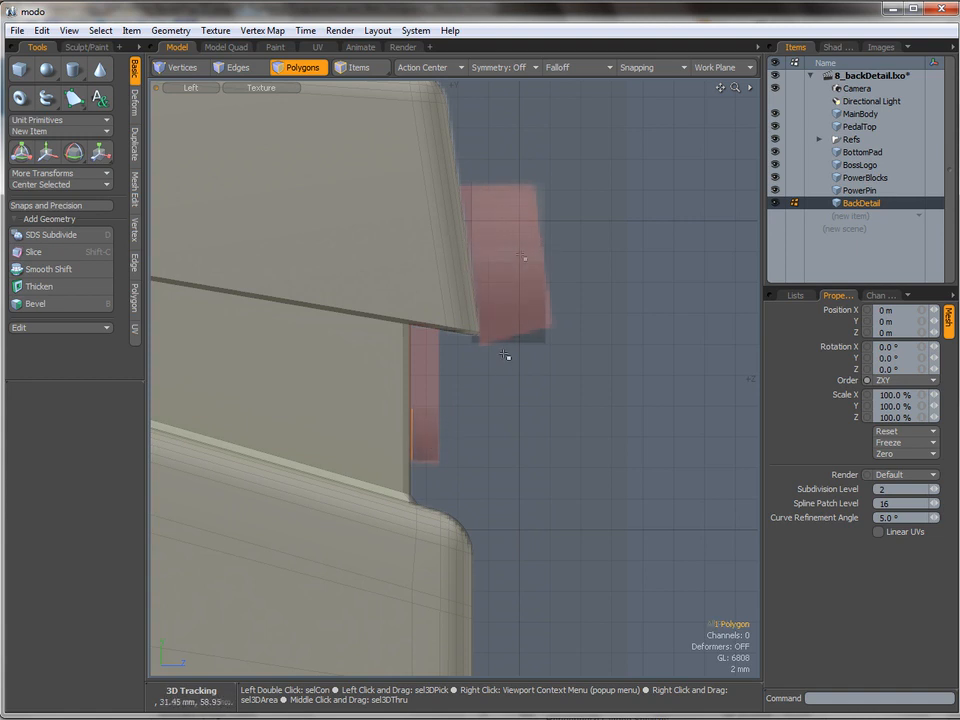
pyautogui.doubleClick(512, 263)
pyautogui.press('e')
pyautogui.moveTo(572, 208); pyautogui.dragTo(553, 183)
pyautogui.press('space')
pyautogui.click(560, 215)
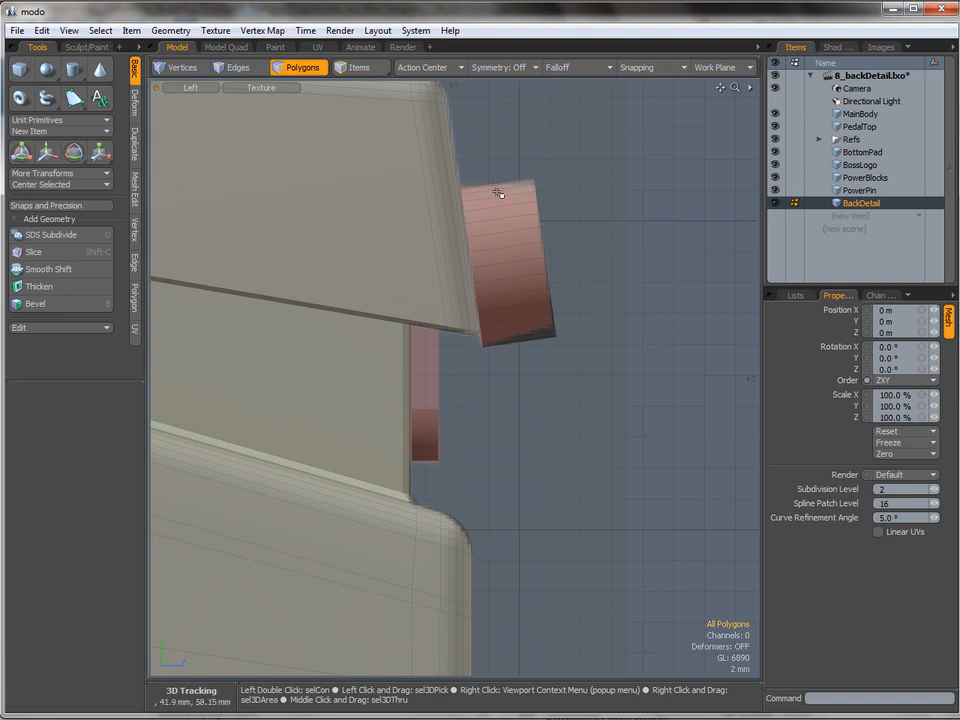
# Select the knob's outer edge loop and scale it uniformly to 86.5% to taper the knob
pyautogui.press('2')
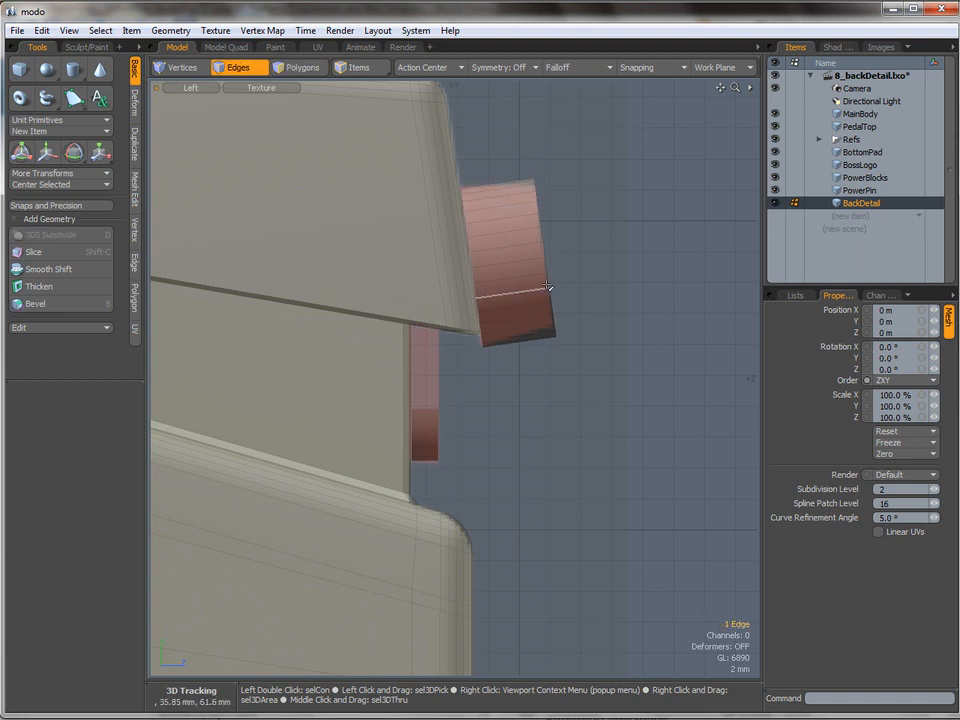
pyautogui.doubleClick(553, 283)
pyautogui.press('r')
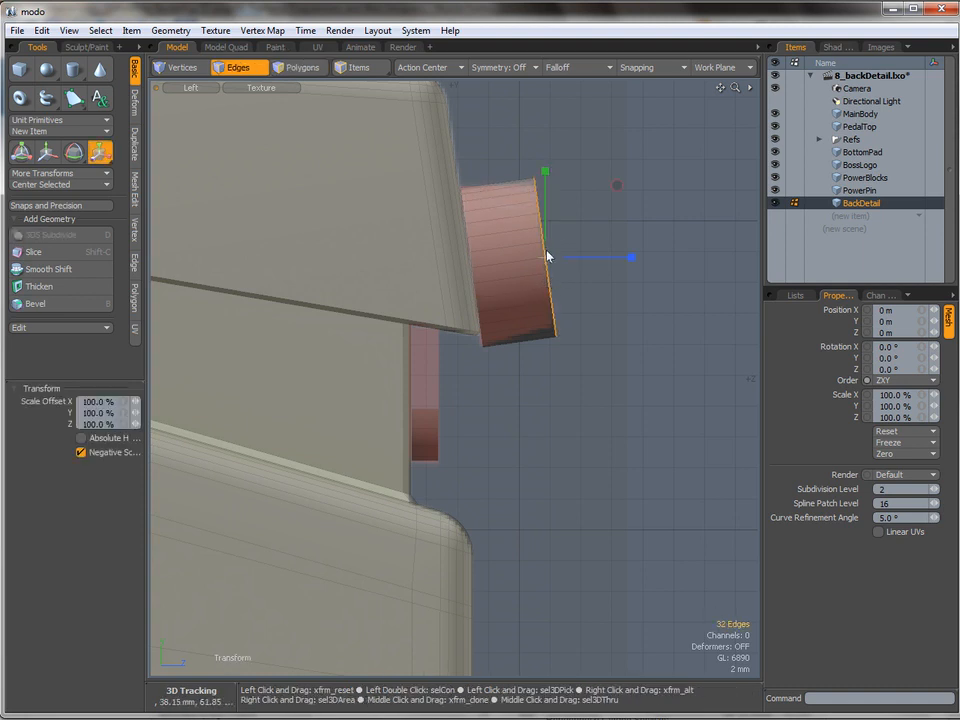
pyautogui.moveTo(547, 261); pyautogui.dragTo(395, 254)
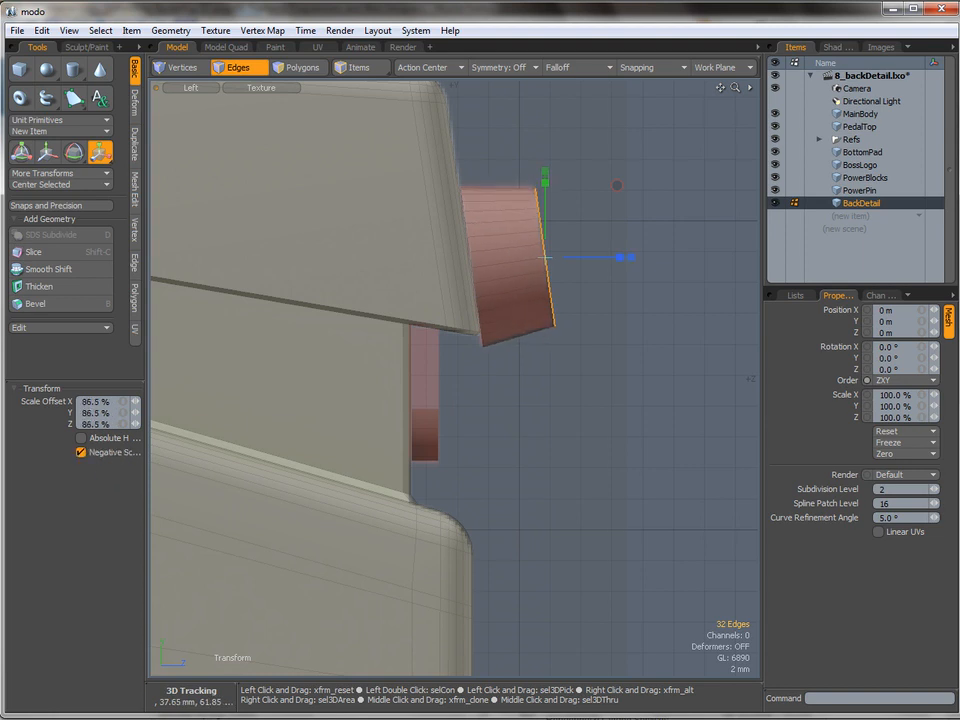
pyautogui.press('space')
# Extend the half disc's flat upper face upward with a Polygon Bevel shift of 6.55 mm
pyautogui.press('1')
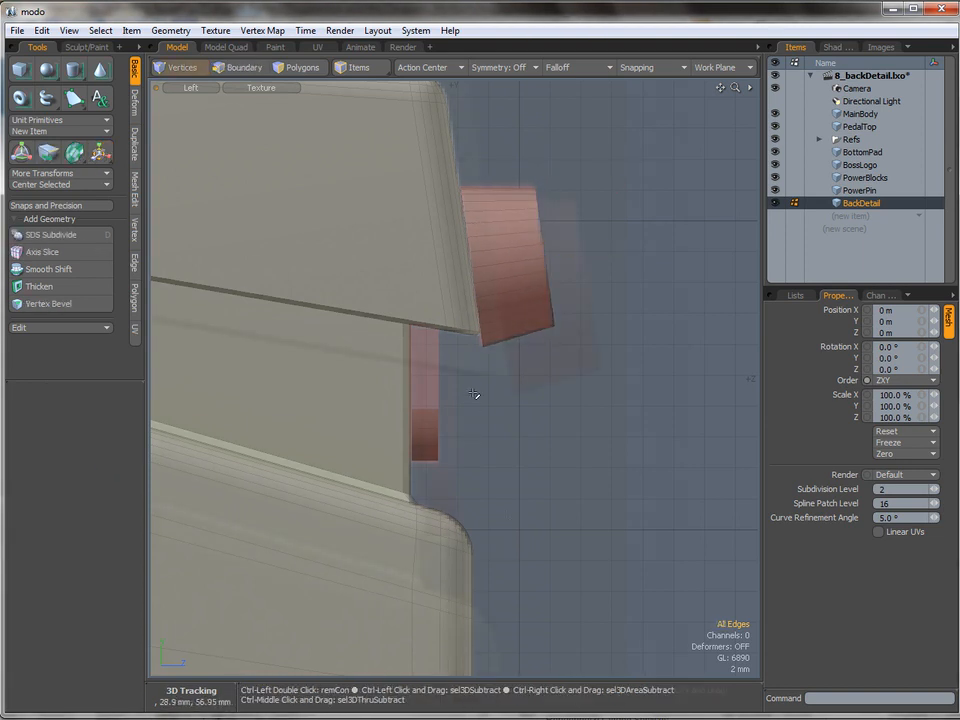
pyautogui.scroll(3, 452, 443)
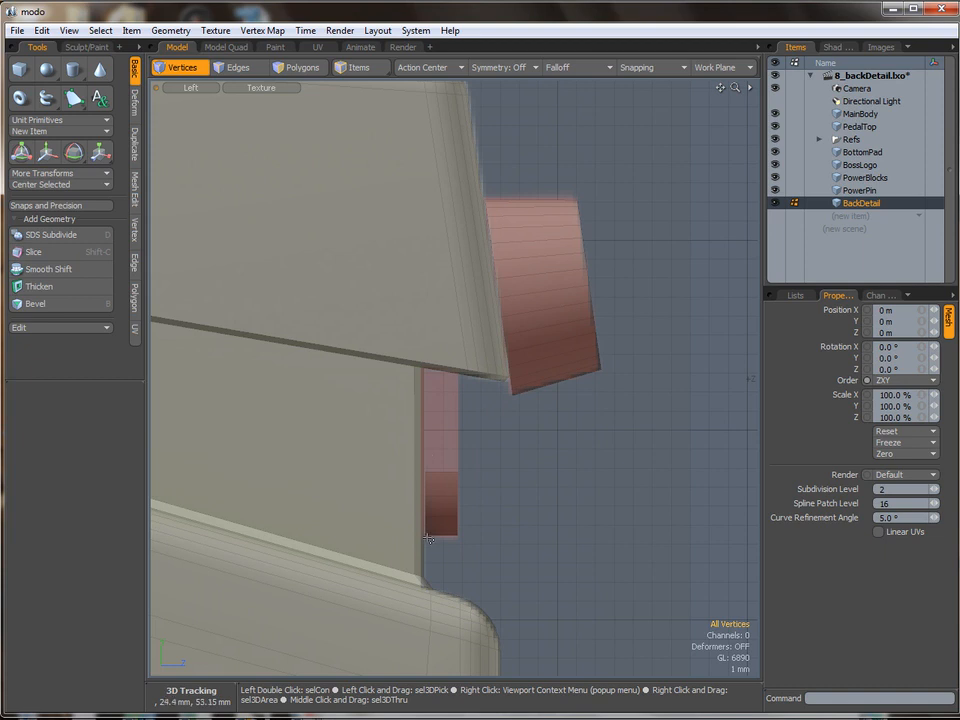
pyautogui.hotkey('ctrl', 'space')
pyautogui.click(424, 437)
pyautogui.press('3')
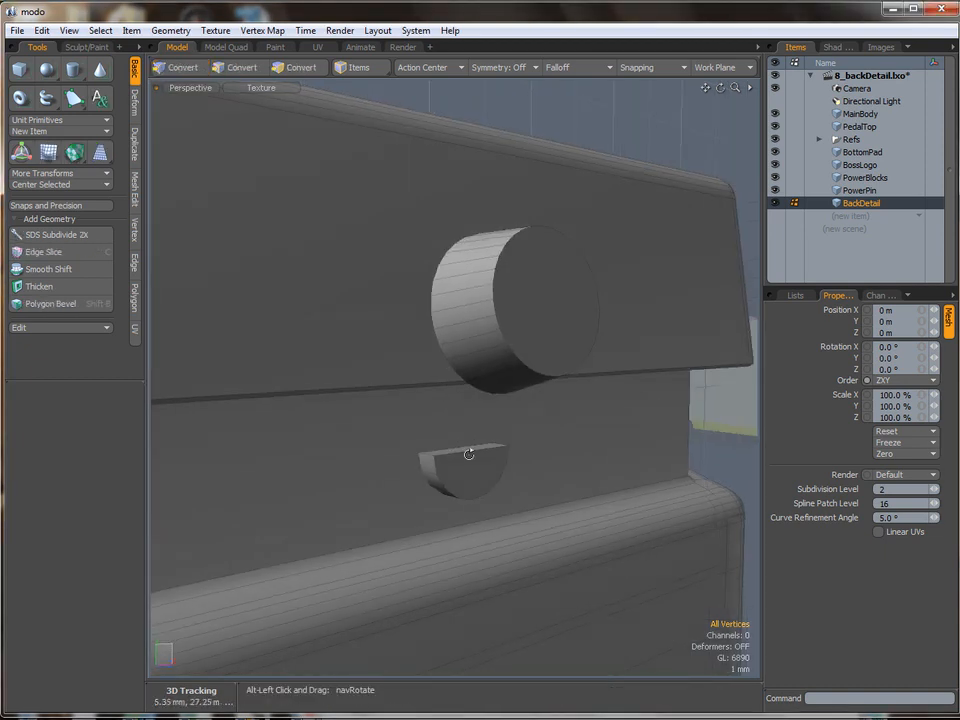
pyautogui.click(469, 444)
pyautogui.press('b')
pyautogui.moveTo(469, 444); pyautogui.dragTo(475, 351)
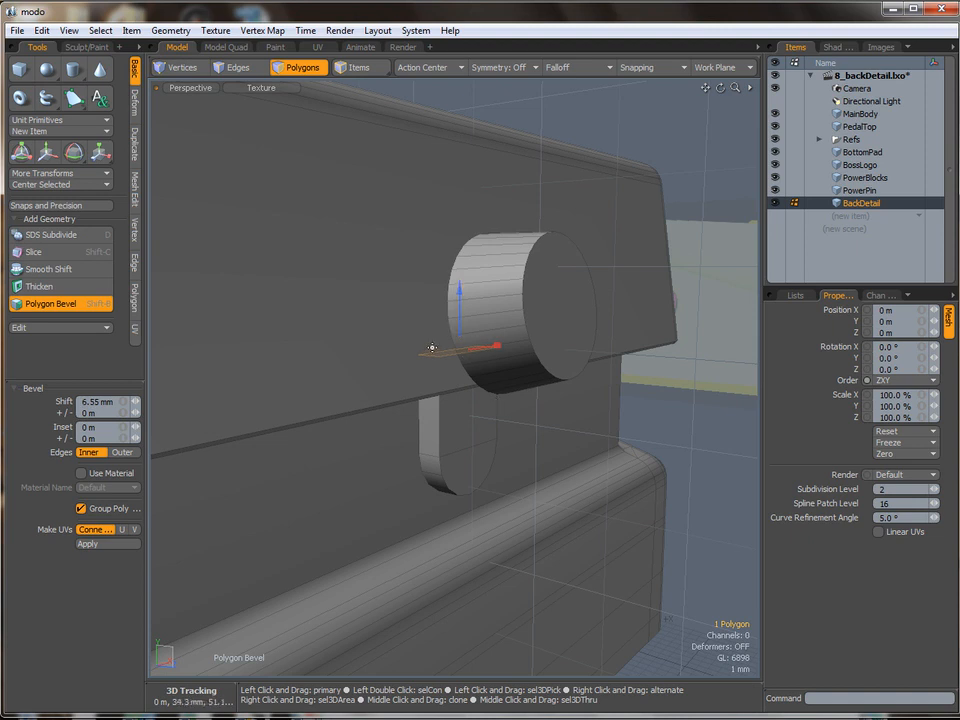
pyautogui.press('space')
# Select the two front faces of the slot piece and inset them 1.58 mm with Polygon Bevel
pyautogui.moveTo(471, 439)
pyautogui.mouseDown()
pyautogui.moveTo(471, 463)
pyautogui.moveTo(495, 423)
pyautogui.moveTo(480, 429)
pyautogui.mouseUp()
pyautogui.hotkey('ctrl', 'space')
pyautogui.click(470, 443)
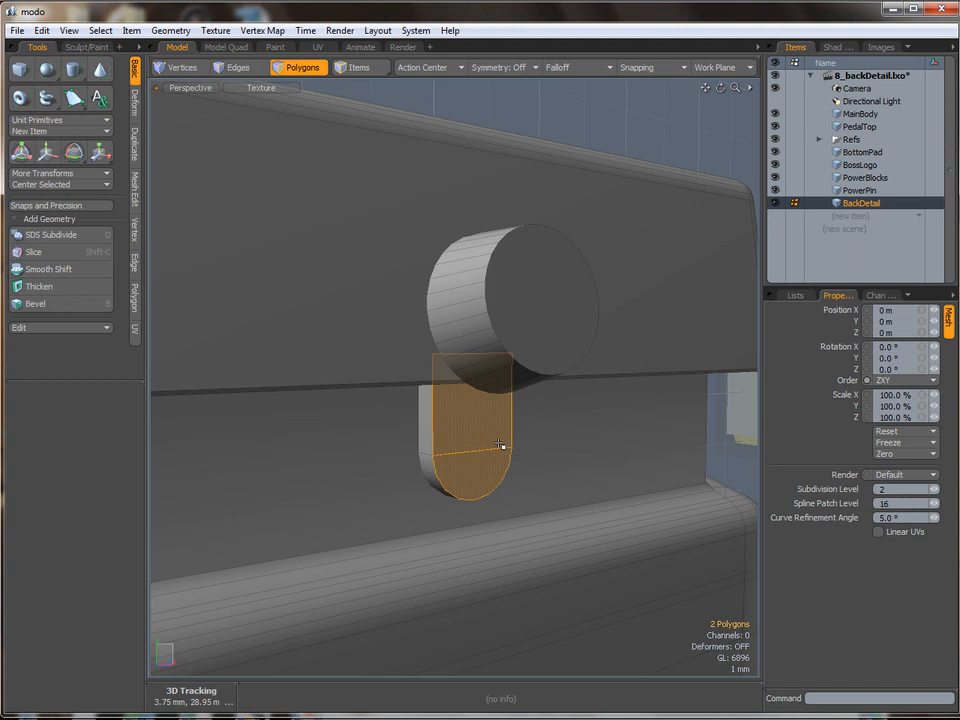
pyautogui.press('b')
pyautogui.moveTo(470, 443); pyautogui.dragTo(520, 443)
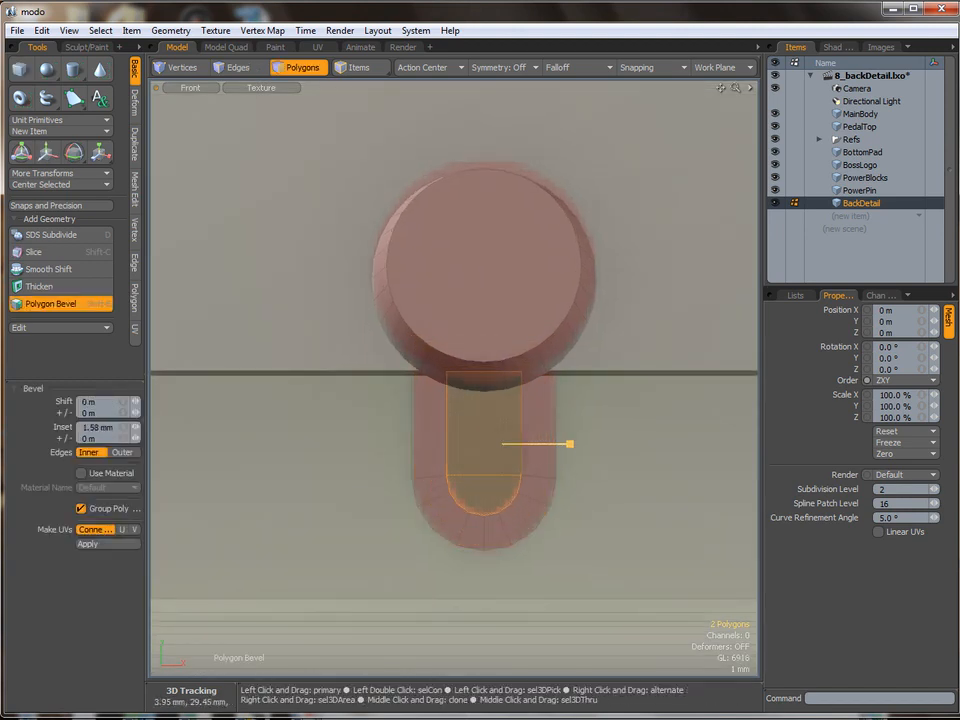
# Delete the polygon between the inset and the upper end of the slot piece
pyautogui.hotkey('ctrl', 'space')
pyautogui.click(441, 381)
pyautogui.keyDown('alt'); pyautogui.moveTo(437, 420); pyautogui.dragTo(463, 354); pyautogui.keyUp('alt')
pyautogui.press('space')
pyautogui.click(444, 386)
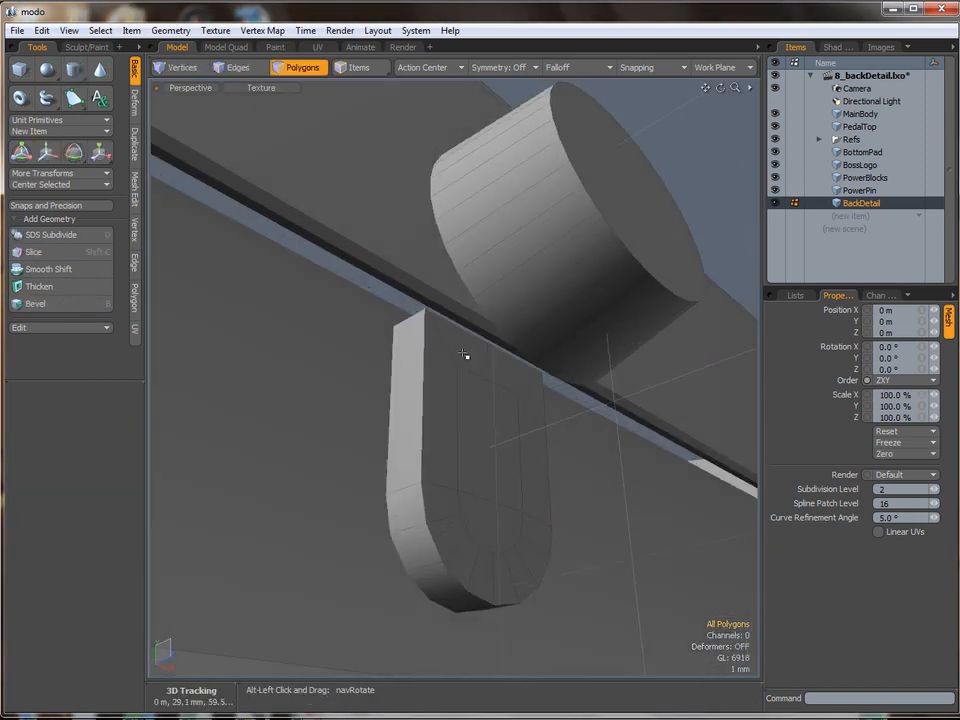
pyautogui.click(478, 352)
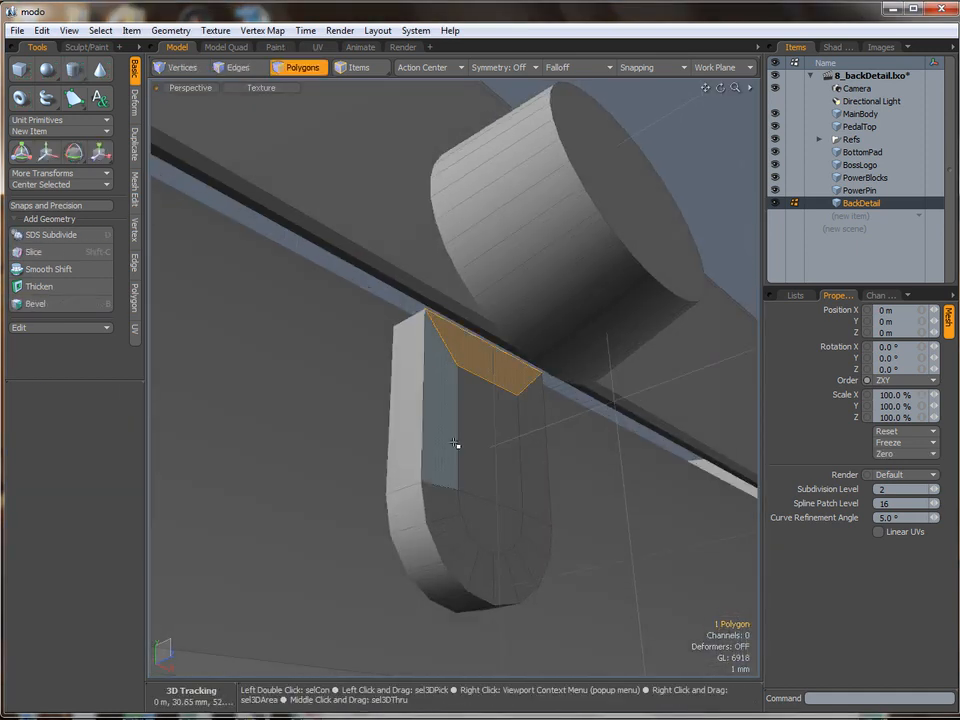
pyautogui.press('Delete')
# Move the upper edge of the inset area up 1.65 mm to meet the slot piece's upper end
pyautogui.press('2')
pyautogui.click(489, 390)
pyautogui.press('w')
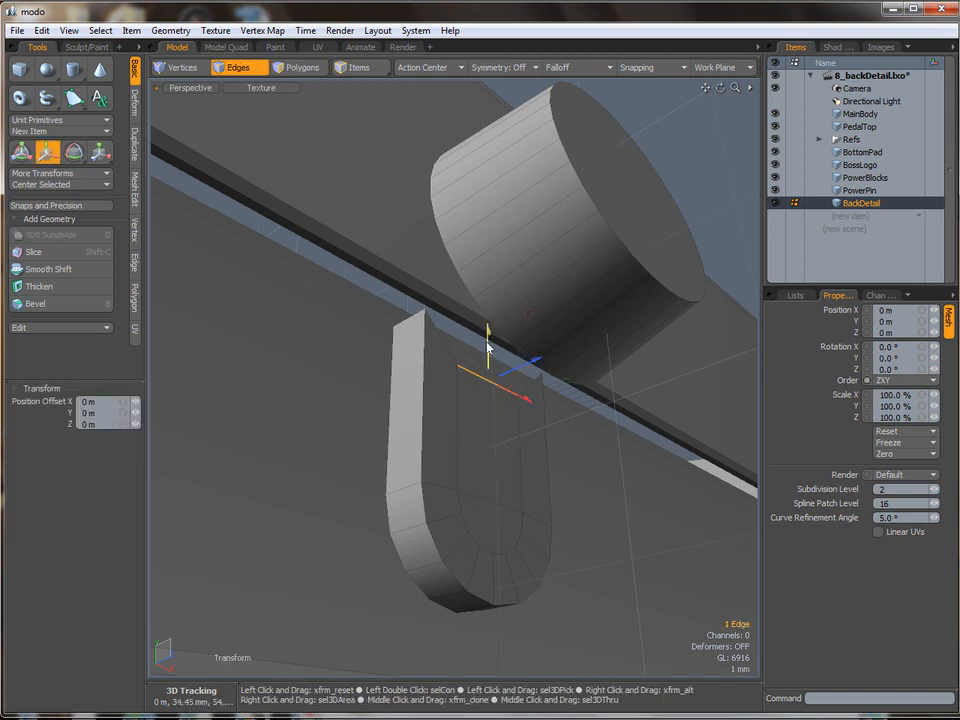
pyautogui.moveTo(489, 345); pyautogui.dragTo(489, 308)
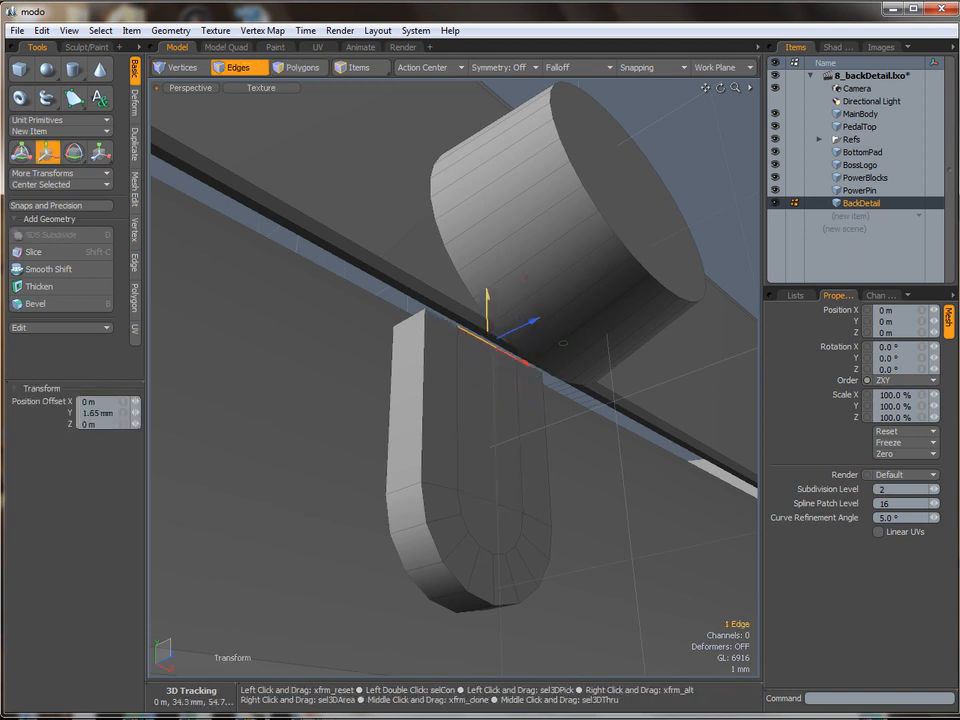
pyautogui.press('space')
# Select the two inner faces of the slot piece and push them inward with a Polygon Bevel shift of -4.65 mm
pyautogui.press('3')
pyautogui.click(491, 478)
pyautogui.keyDown('shift'); pyautogui.click(491, 510); pyautogui.keyUp('shift')
pyautogui.moveTo(491, 510)
pyautogui.keyDown('alt'); pyautogui.mouseDown()
pyautogui.moveTo(444, 540)
pyautogui.moveTo(487, 490)
pyautogui.mouseUp(); pyautogui.keyUp('alt')
pyautogui.hotkey('ctrl', 'space')
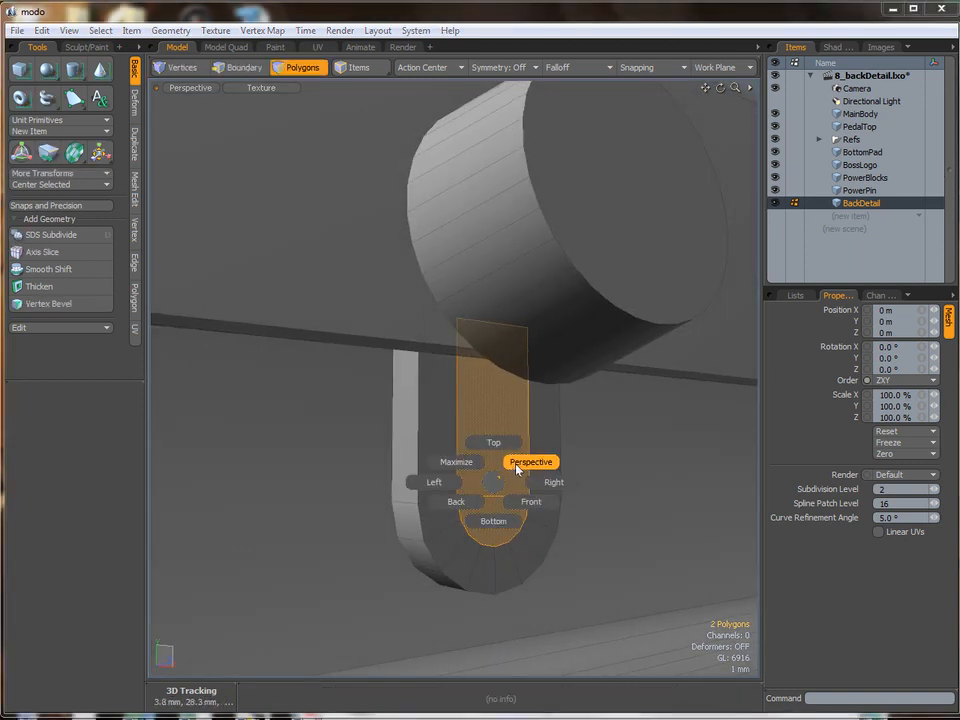
pyautogui.click(531, 521)
pyautogui.moveTo(474, 447)
pyautogui.keyDown('alt'); pyautogui.mouseDown()
pyautogui.moveTo(519, 467)
pyautogui.moveTo(540, 450)
pyautogui.moveTo(510, 426)
pyautogui.moveTo(458, 445)
pyautogui.moveTo(504, 420)
pyautogui.moveTo(474, 448)
pyautogui.mouseUp(); pyautogui.keyUp('alt')
pyautogui.press('b')
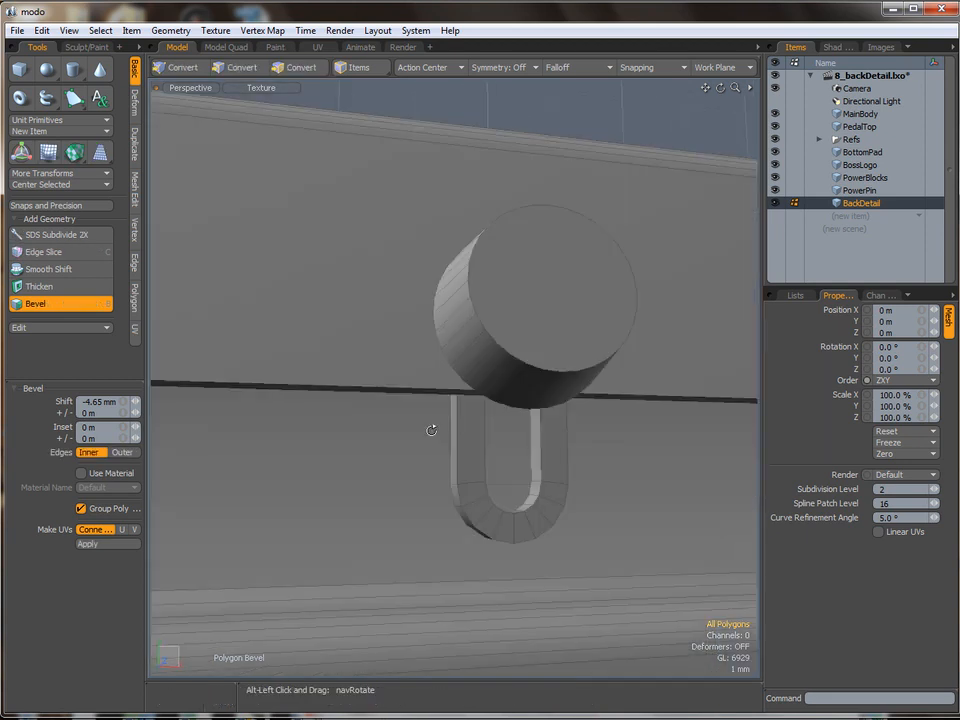
pyautogui.press('space')
# Add two vertical loop slices to MainBody around the slot piece, at 46% and 54.5%
pyautogui.keyDown('alt'); pyautogui.moveTo(553, 491); pyautogui.dragTo(515, 446); pyautogui.keyUp('alt')
pyautogui.click(860, 115)
pyautogui.press('2')
pyautogui.click(488, 442)
pyautogui.hotkey('alt', 'c')
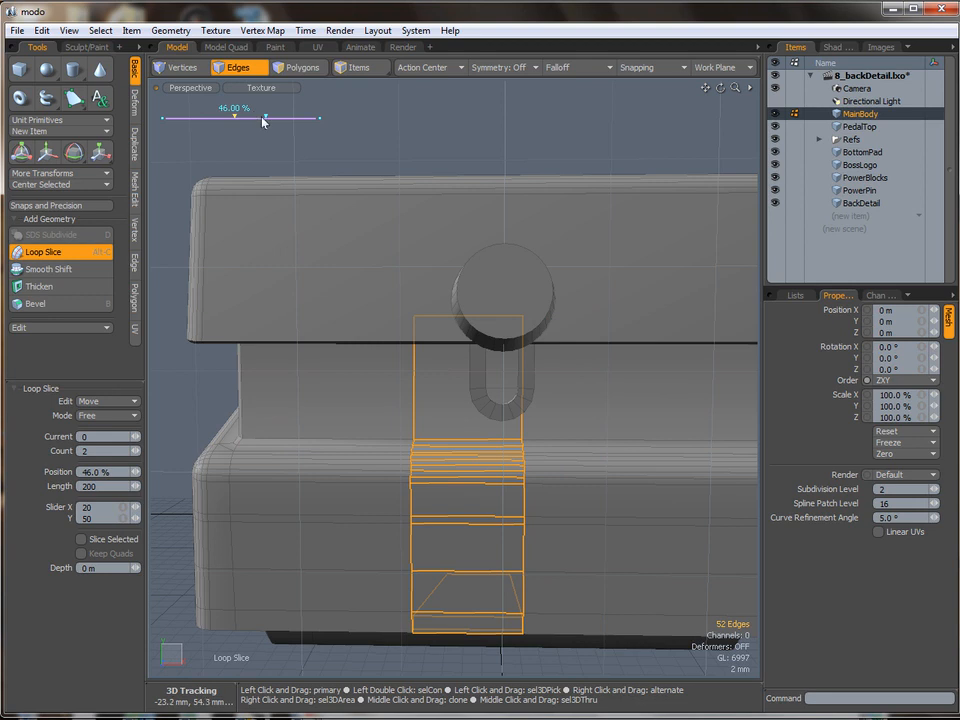
pyautogui.moveTo(266, 117); pyautogui.dragTo(248, 117)
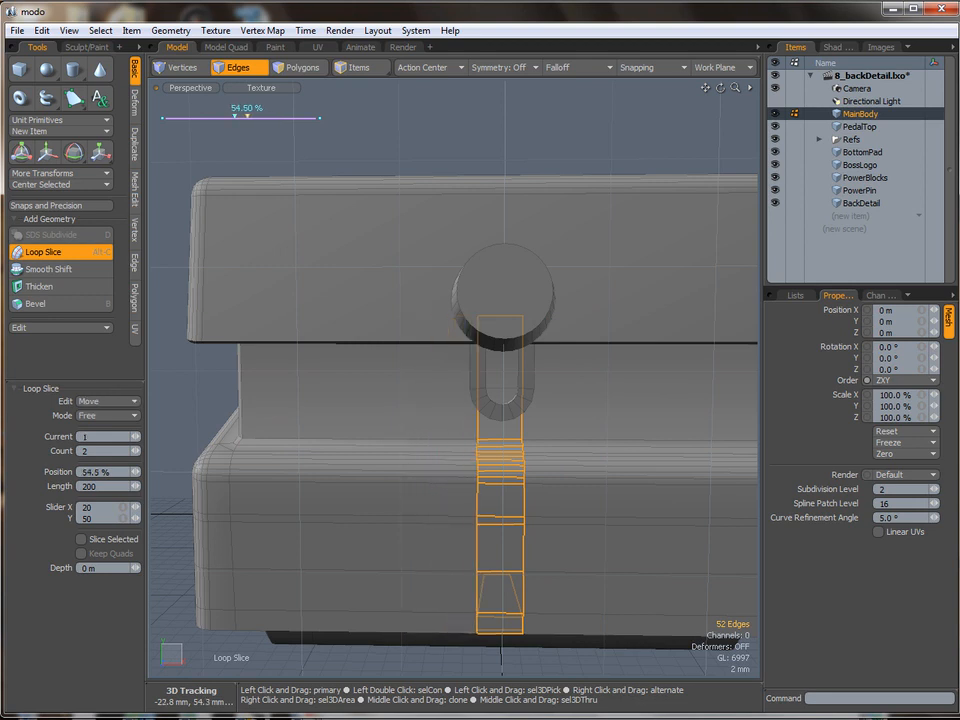
pyautogui.press('space')
# Add a single horizontal loop slice around MainBody's recessed band, near the lower end of the slot piece
pyautogui.click(525, 412)
pyautogui.keyDown('alt'); pyautogui.moveTo(526, 413); pyautogui.dragTo(530, 403); pyautogui.keyUp('alt')
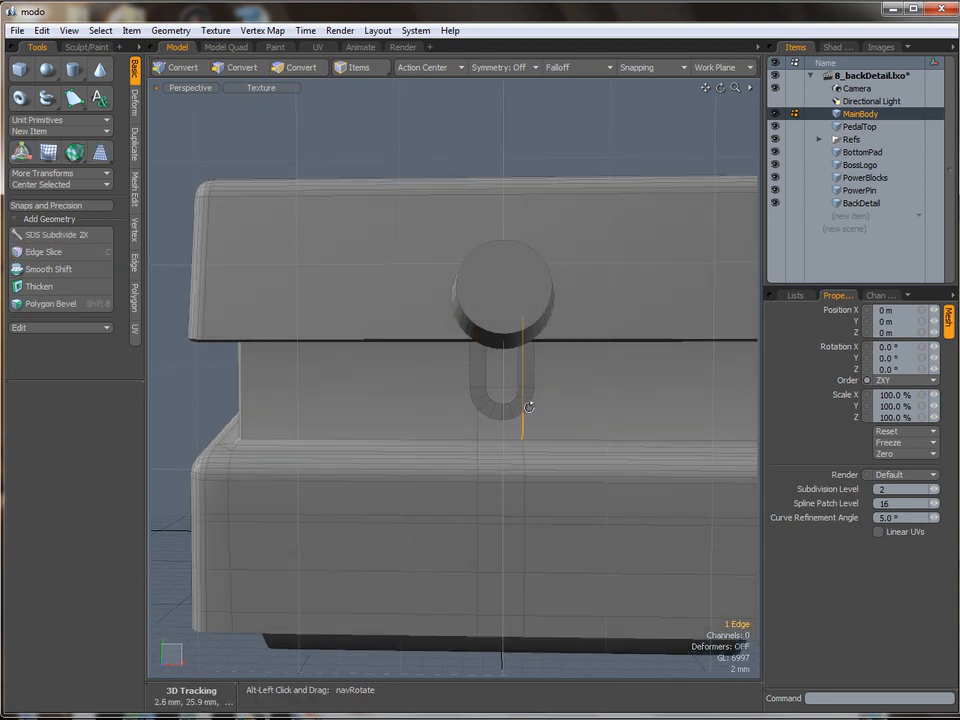
pyautogui.hotkey('alt', 'c')
pyautogui.click(391, 307)
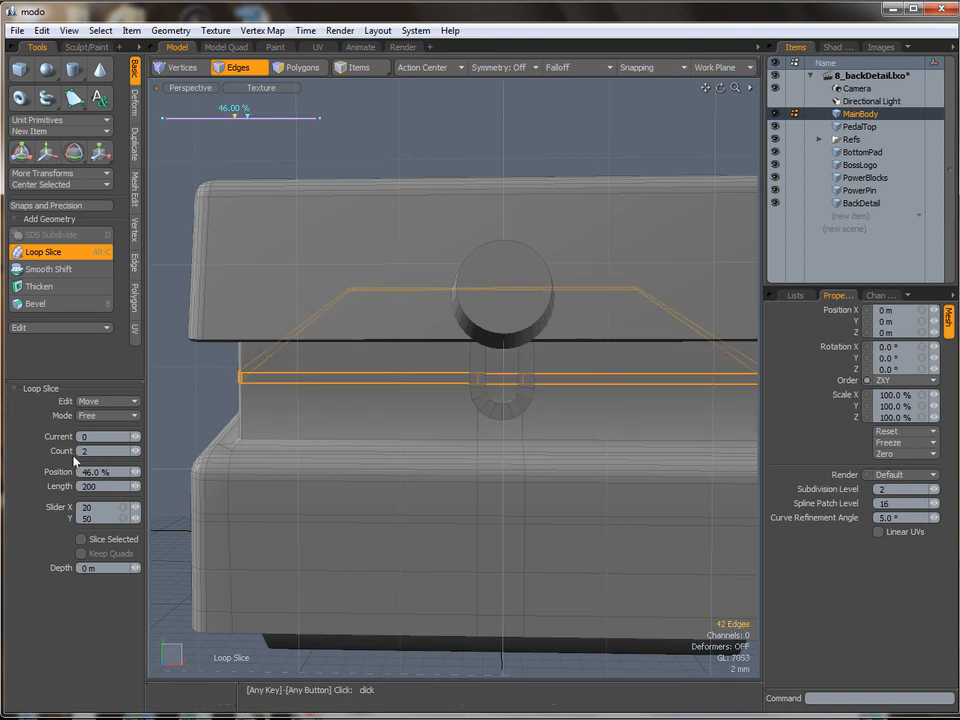
pyautogui.write('1')
pyautogui.press('Return')
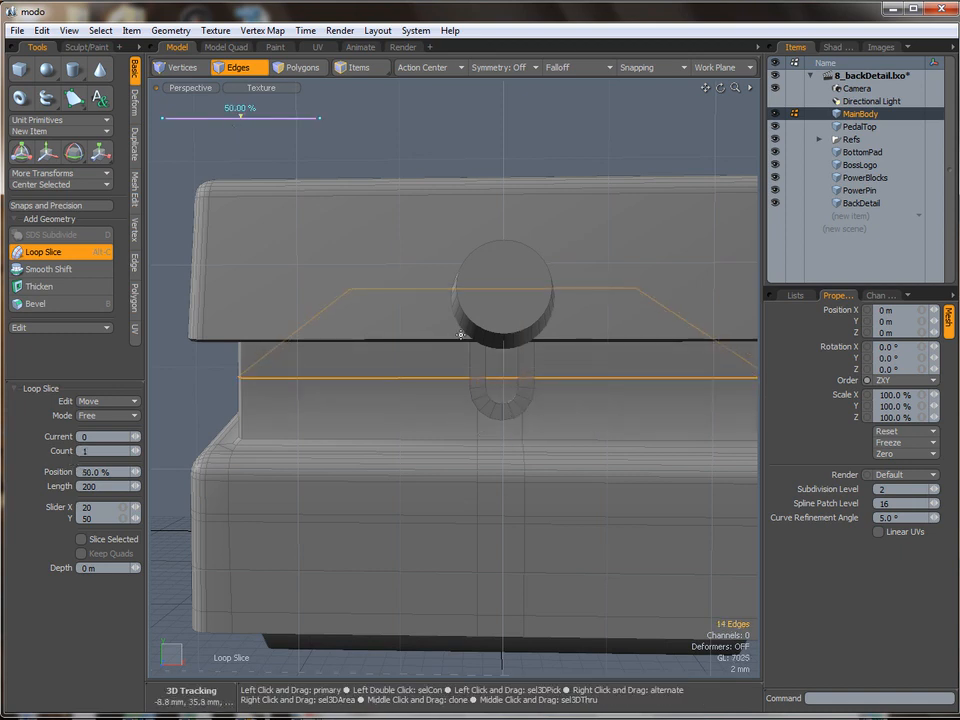
pyautogui.moveTo(487, 369); pyautogui.dragTo(518, 402)
pyautogui.press('space')
# Delete the MainBody polygon behind the slot to open a hole through the back wall
pyautogui.press('space')
pyautogui.click(503, 378)
pyautogui.press('Delete')
pyautogui.keyDown('alt'); pyautogui.moveTo(518, 402); pyautogui.dragTo(463, 434); pyautogui.keyUp('alt')
# Move the lower edge of the MainBody opening up slightly behind the slot frame
pyautogui.press('2')
pyautogui.click(460, 434)
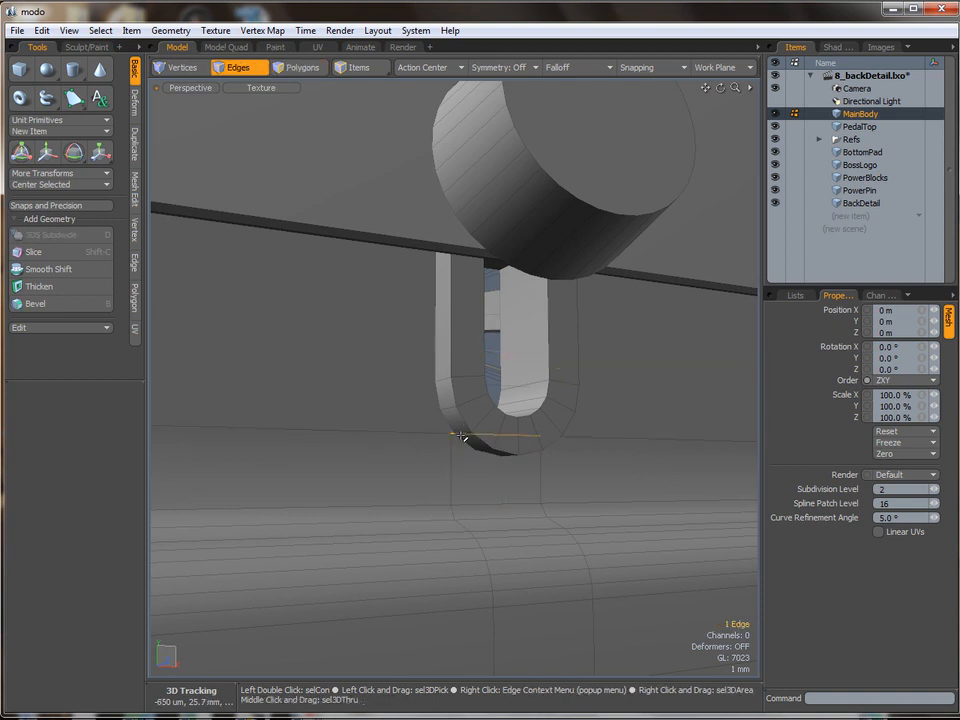
pyautogui.press('w')
pyautogui.moveTo(497, 396); pyautogui.dragTo(499, 386)
pyautogui.keyDown('alt'); pyautogui.moveTo(405, 402); pyautogui.dragTo(480, 392); pyautogui.keyUp('alt')
pyautogui.press('space')
pyautogui.click(611, 468)
pyautogui.keyDown('alt'); pyautogui.moveTo(611, 468); pyautogui.dragTo(531, 453); pyautogui.keyUp('alt')
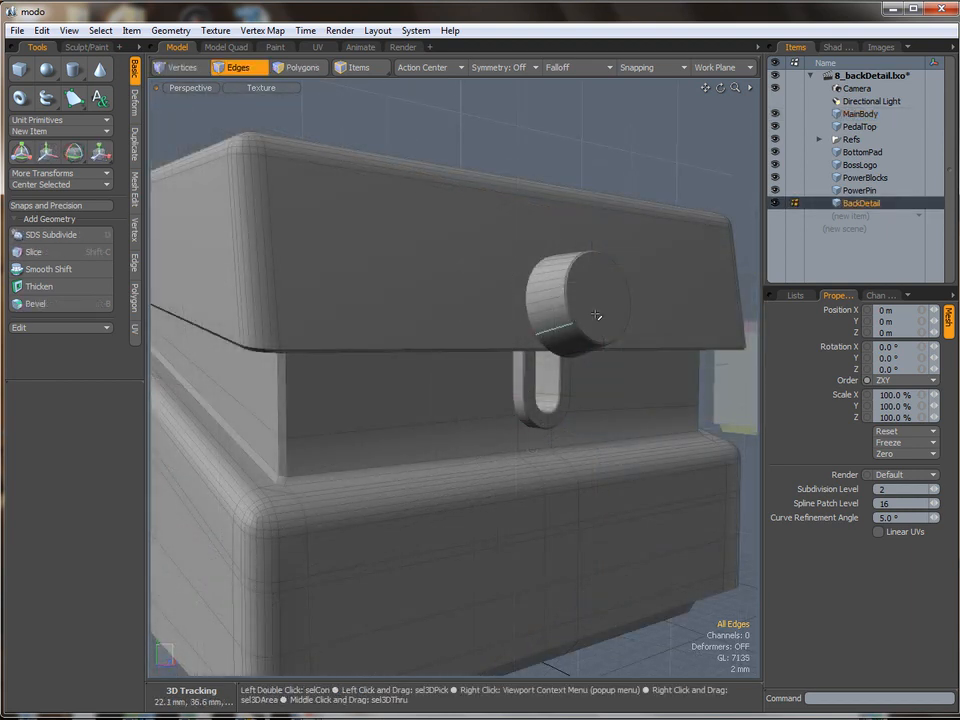
# Add one horizontal loop slice at 81.5% near the base of MainBody's recessed band
pyautogui.press('5')
pyautogui.click(290, 464)
pyautogui.press('2')
pyautogui.click(288, 463)
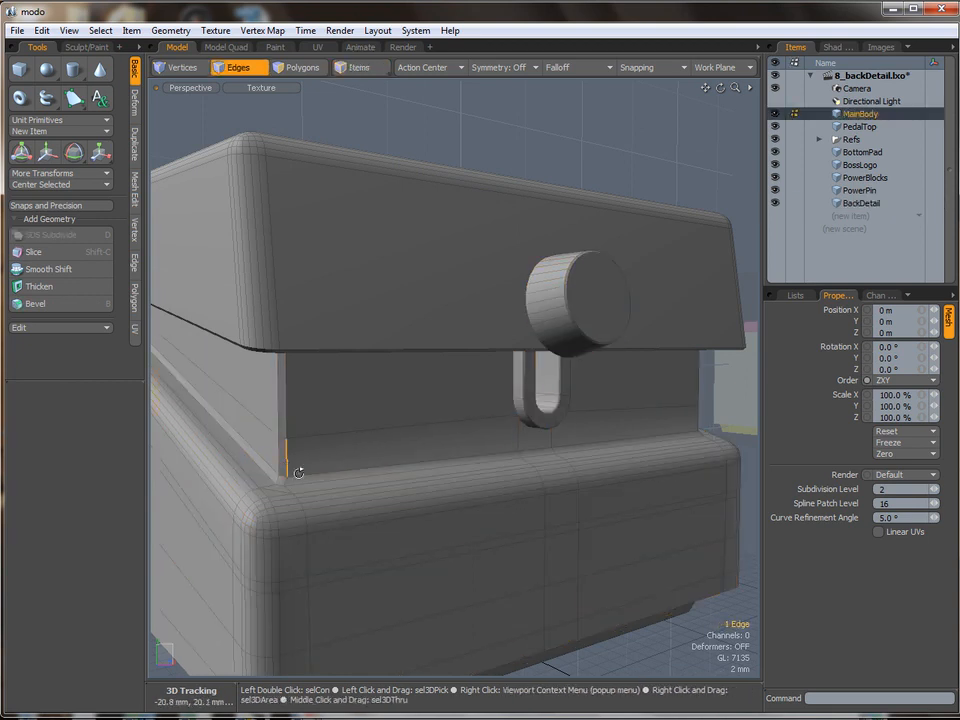
pyautogui.hotkey('alt', 'c')
pyautogui.moveTo(288, 463); pyautogui.dragTo(298, 463)
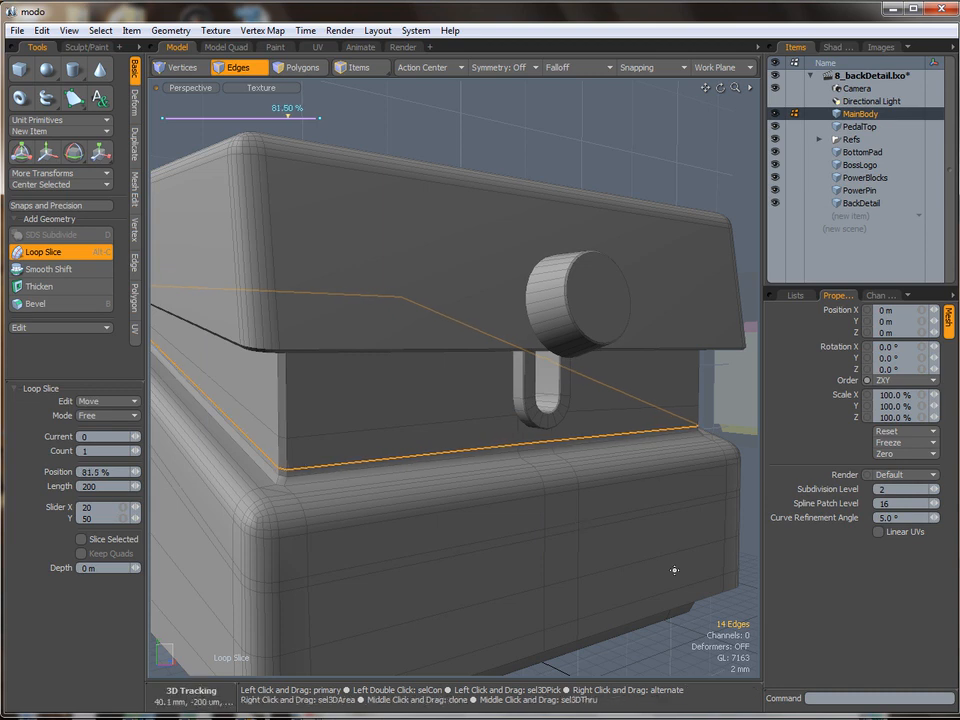
pyautogui.press('space')
pyautogui.keyDown('alt'); pyautogui.moveTo(435, 418); pyautogui.dragTo(418, 360); pyautogui.keyUp('alt')
pyautogui.keyDown('alt'); pyautogui.moveTo(484, 384); pyautogui.dragTo(512, 452); pyautogui.keyUp('alt')
pyautogui.keyDown('alt'); pyautogui.keyDown('shift'); pyautogui.moveTo(512, 452); pyautogui.dragTo(503, 407); pyautogui.keyUp('shift'); pyautogui.keyUp('alt')
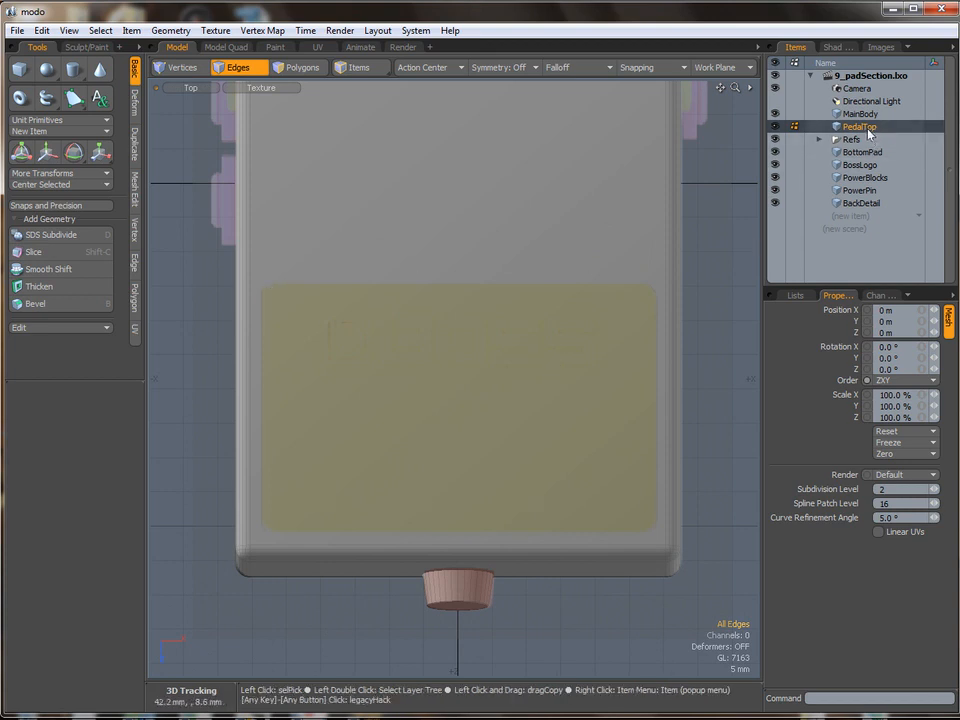
# Slice PedalTop straight across twice, just above and just below the pad area shown in the reference image
pyautogui.hotkey('shift', 'c')
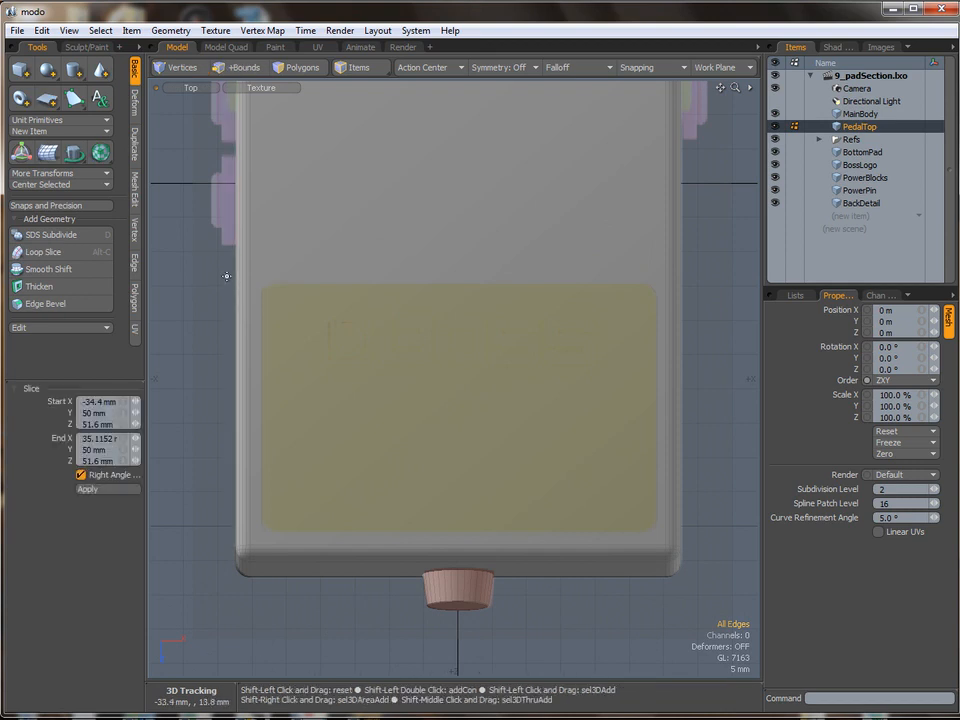
pyautogui.moveTo(223, 275); pyautogui.dragTo(220, 276)
pyautogui.moveTo(403, 275); pyautogui.dragTo(686, 275)
pyautogui.keyDown('shift'); pyautogui.moveTo(214, 540); pyautogui.dragTo(707, 540); pyautogui.keyUp('shift')
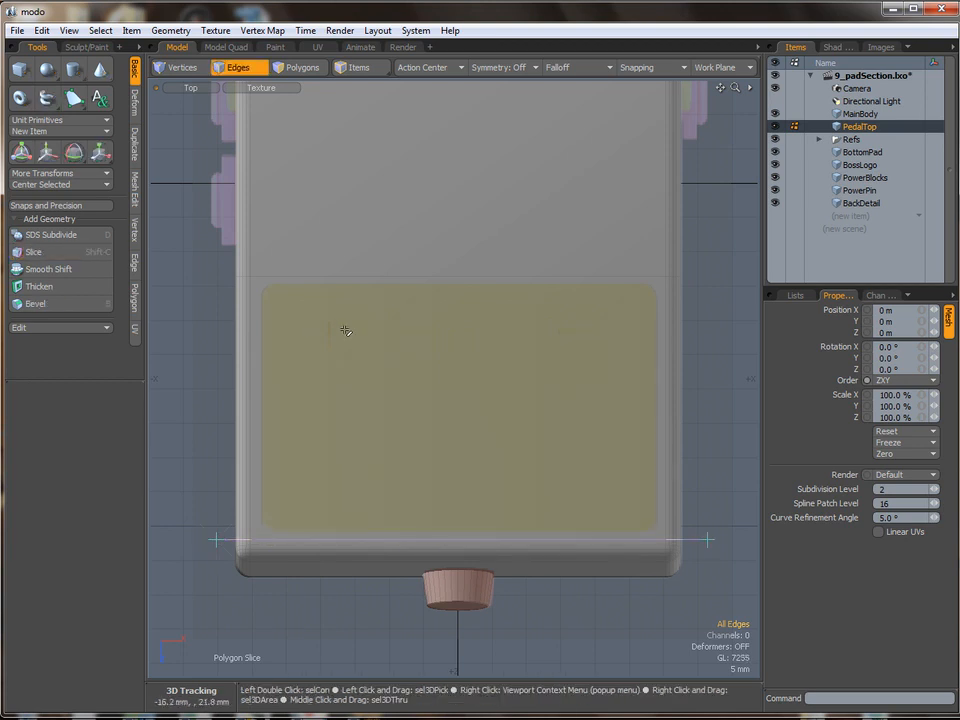
pyautogui.press('space')
pyautogui.press('space')
# Bevel the PedalTop polygon between the two slices with a 300 um inset and no shift
pyautogui.click(344, 328)
pyautogui.hotkey('ctrl', 'space')
pyautogui.click(453, 343)
pyautogui.keyDown('alt'); pyautogui.moveTo(444, 353); pyautogui.dragTo(409, 404); pyautogui.keyUp('alt')
pyautogui.hotkey('shift', 'b')
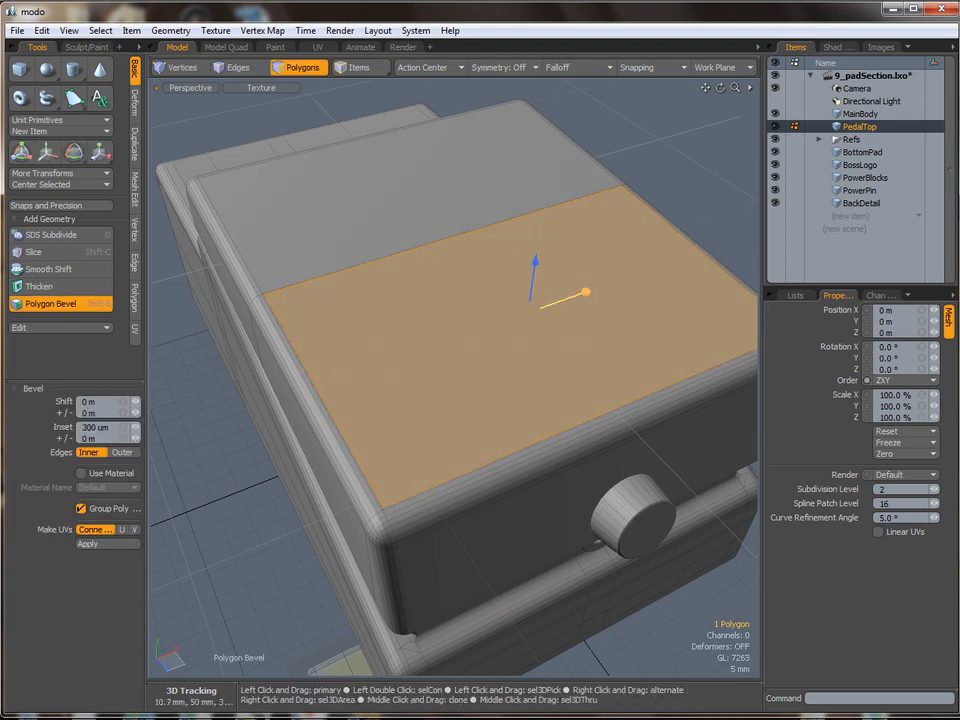
pyautogui.keyDown('shift'); pyautogui.click(561, 320); pyautogui.keyUp('shift')
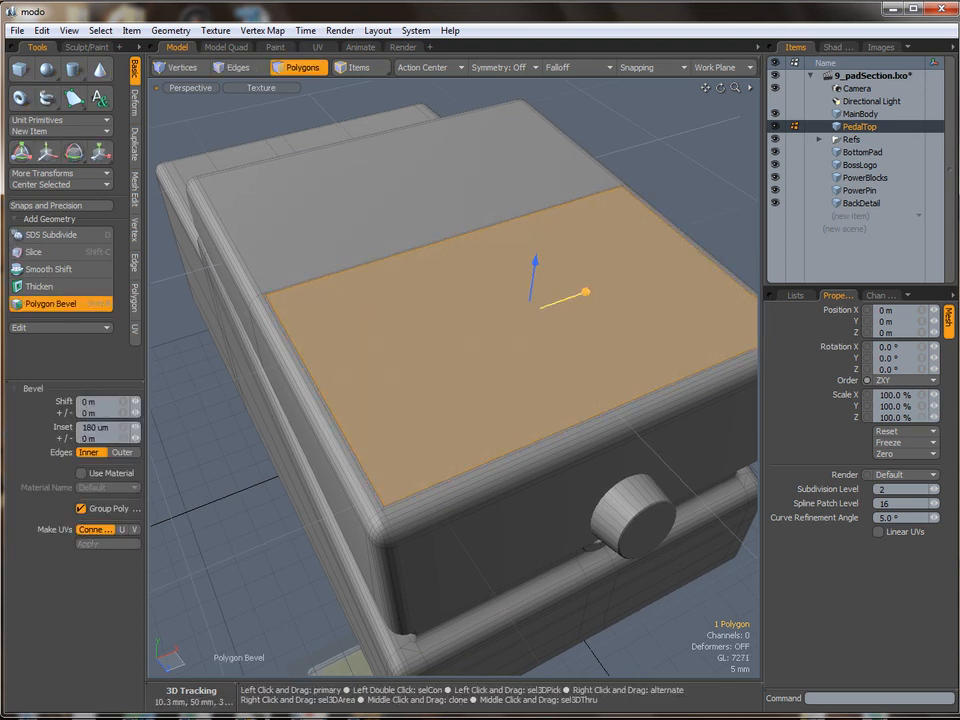
# Sink the inset PedalTop polygon with another bevel of -400 um shift and 420 um inset
pyautogui.keyDown('alt'); pyautogui.moveTo(566, 306); pyautogui.dragTo(560, 340); pyautogui.keyUp('alt')
pyautogui.moveTo(533, 262); pyautogui.dragTo(533, 278)
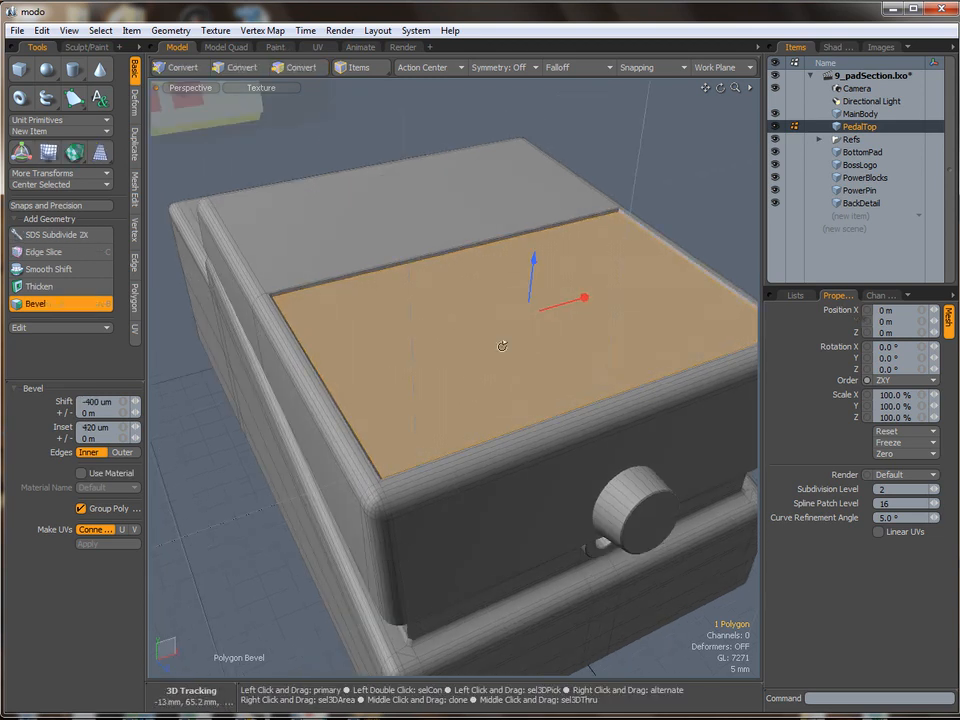
pyautogui.keyDown('alt'); pyautogui.moveTo(509, 322); pyautogui.dragTo(452, 364); pyautogui.keyUp('alt')
pyautogui.press('q')
pyautogui.click(270, 437)
pyautogui.keyDown('alt'); pyautogui.moveTo(272, 436); pyautogui.dragTo(334, 431); pyautogui.keyUp('alt')
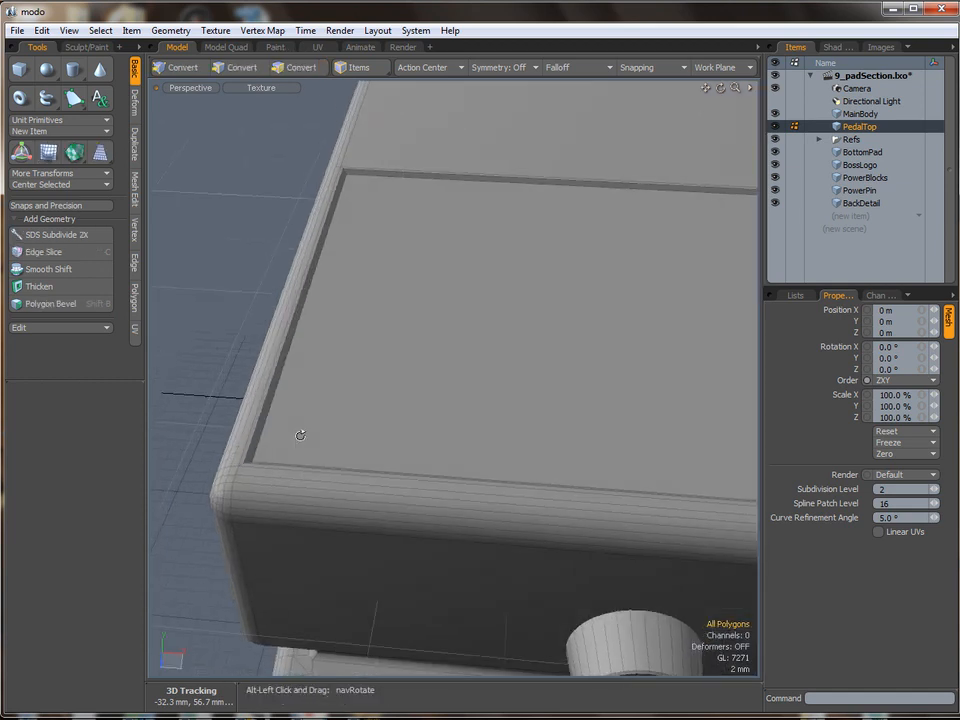
pyautogui.press('3')
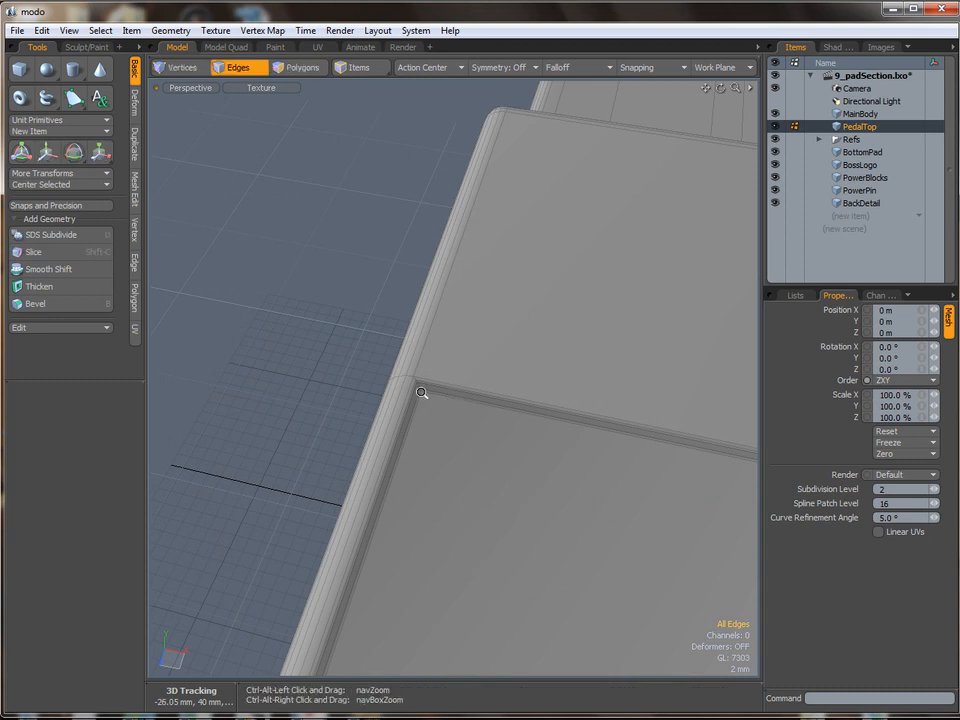
pyautogui.moveTo(420, 390)
pyautogui.keyDown('ctrl'); pyautogui.keyDown('alt'); pyautogui.mouseDown()
pyautogui.moveTo(446, 400)
pyautogui.moveTo(435, 384)
pyautogui.mouseUp(); pyautogui.keyUp('alt'); pyautogui.keyUp('ctrl')
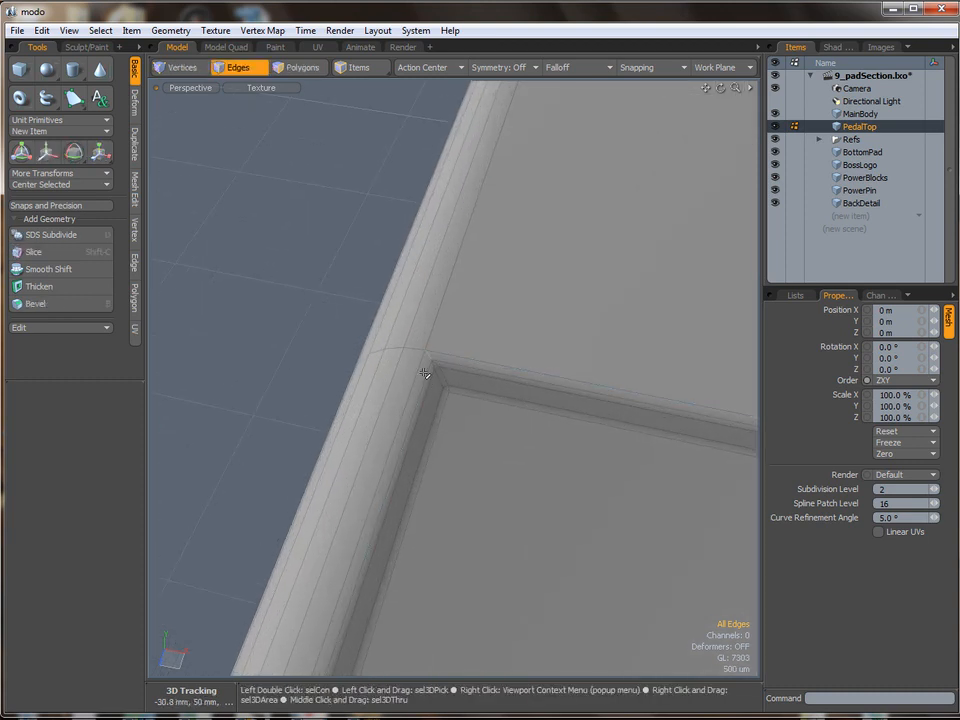
pyautogui.keyDown('ctrl'); pyautogui.keyDown('alt'); pyautogui.moveTo(450, 364); pyautogui.dragTo(435, 368); pyautogui.keyUp('alt'); pyautogui.keyUp('ctrl')
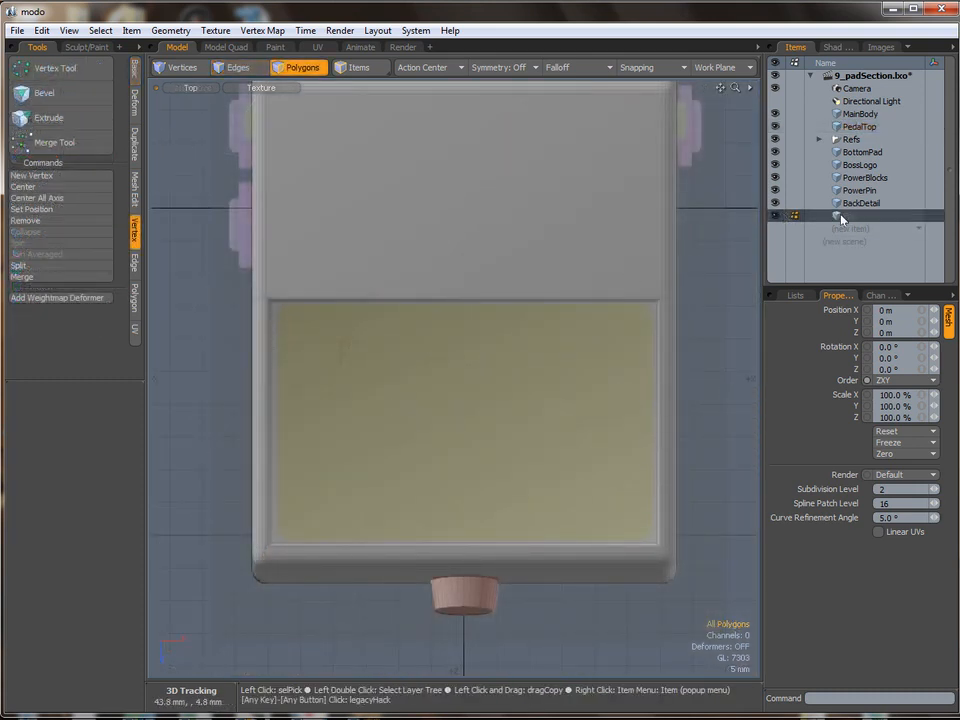
# Draw a flat cube about 57.2 by 35.6 mm on the Pad item, fitting inside the PedalTop recess
pyautogui.click(135, 75)
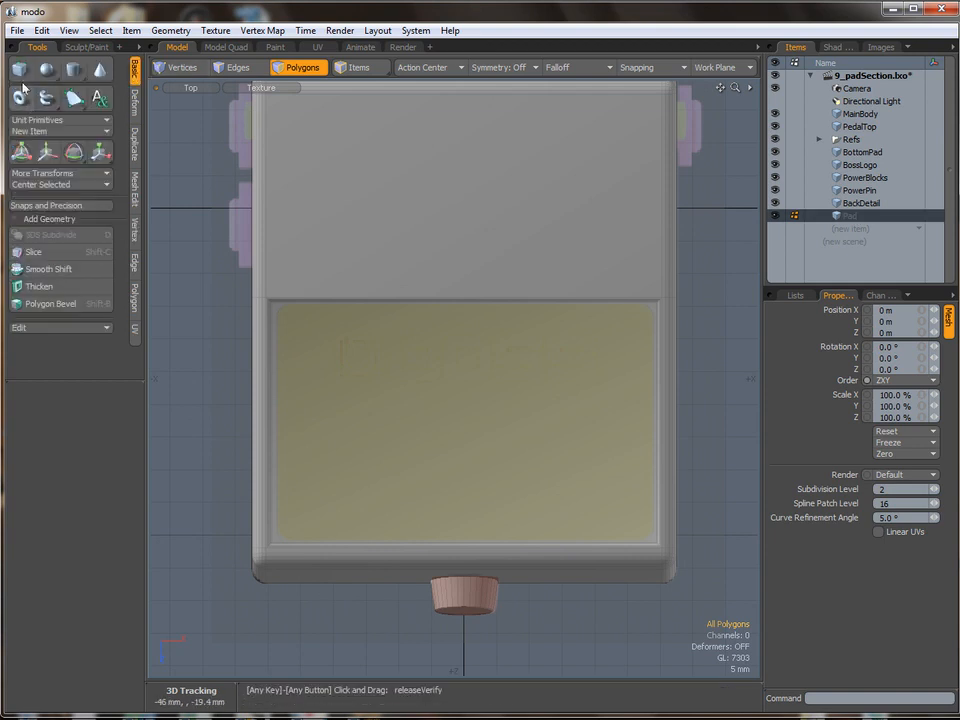
pyautogui.click(20, 72)
pyautogui.click(278, 304)
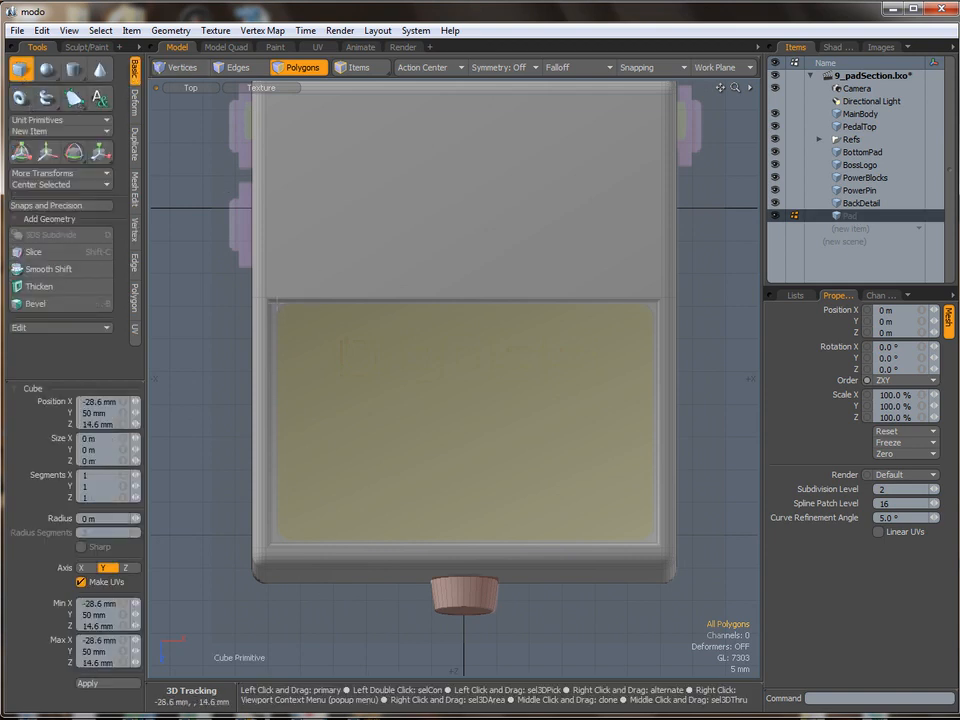
pyautogui.moveTo(278, 304); pyautogui.dragTo(652, 537)
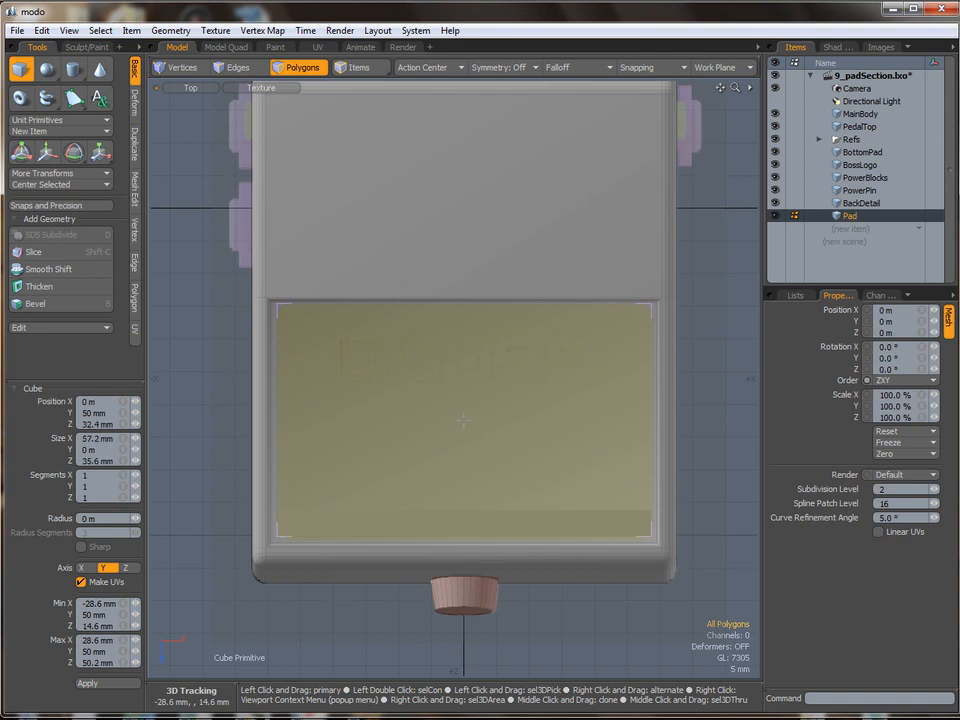
pyautogui.press('q')
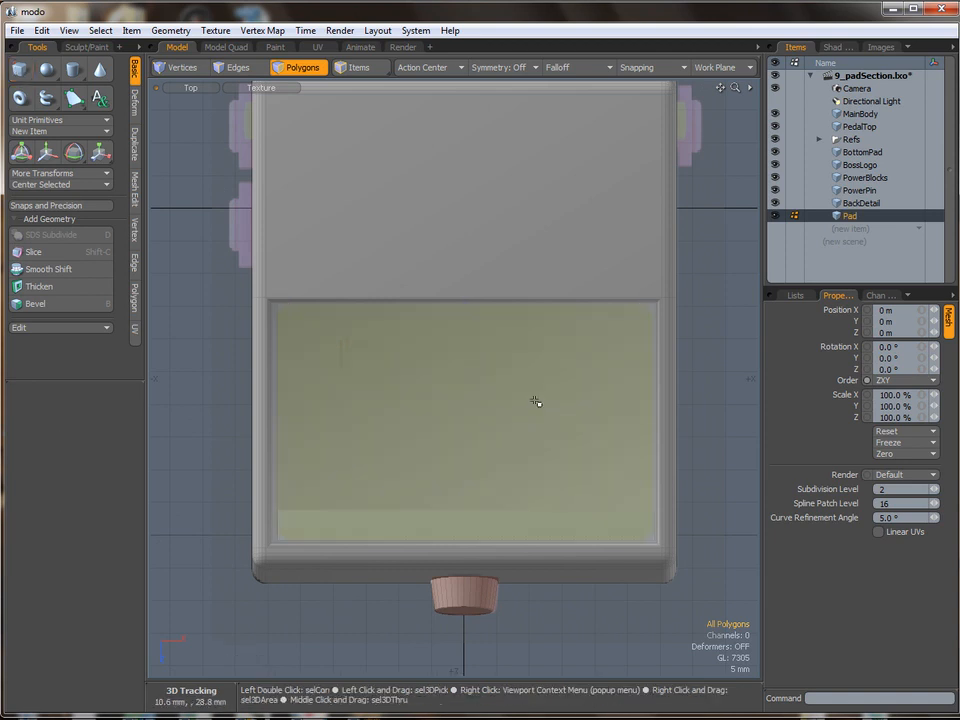
# Raise the flat Pad polygon and rotate it 4° about X to match the sloped PedalTop surface
pyautogui.hotkey('ctrl', 'space')
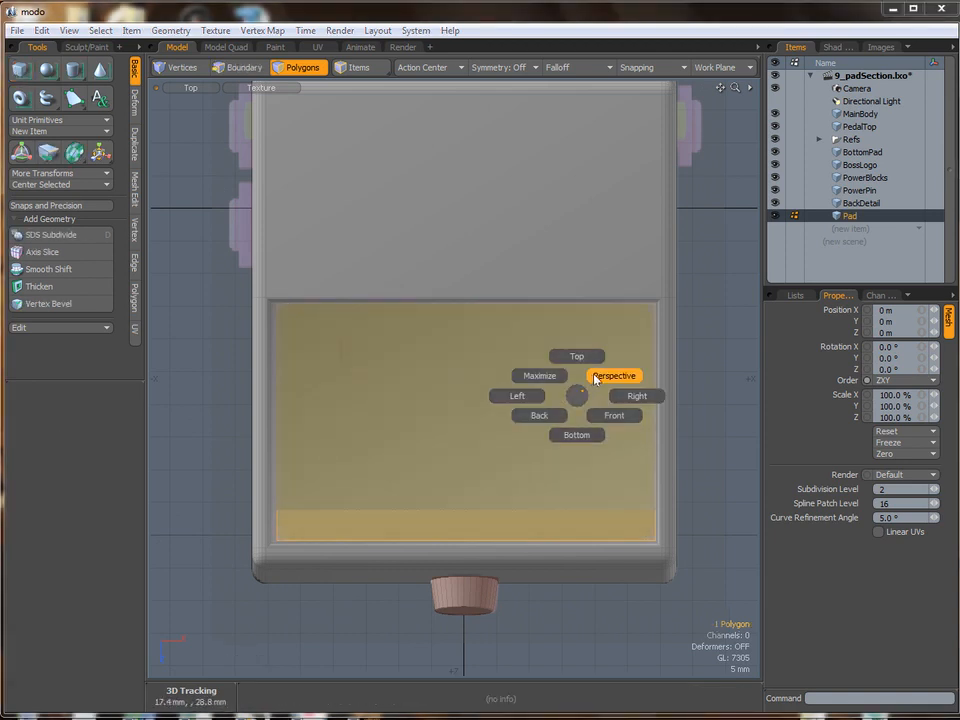
pyautogui.click(585, 378)
pyautogui.press('w')
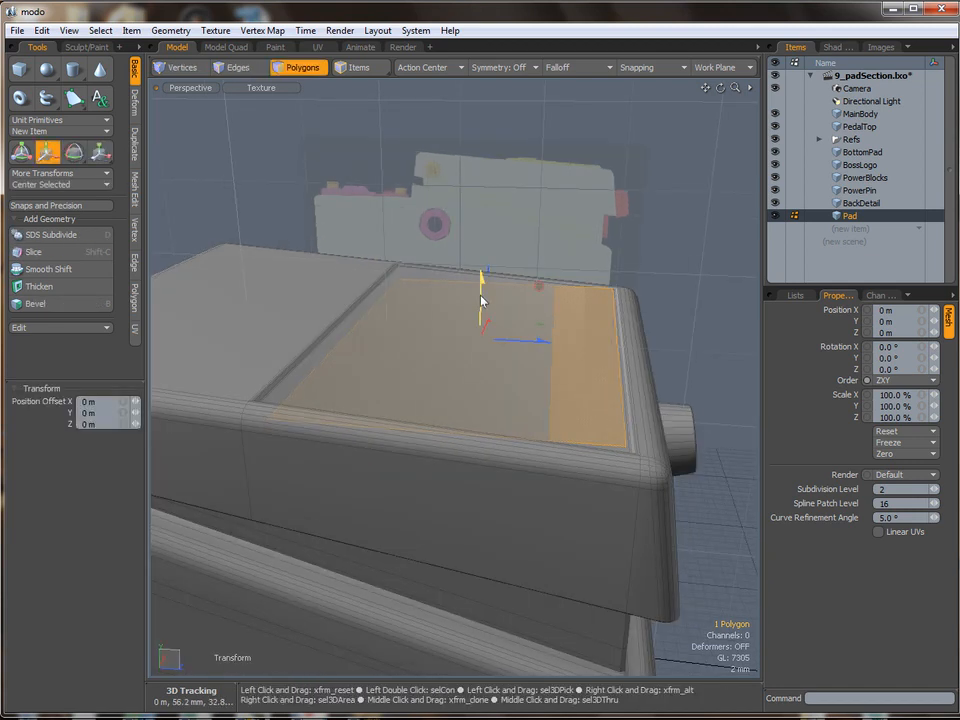
pyautogui.press('e')
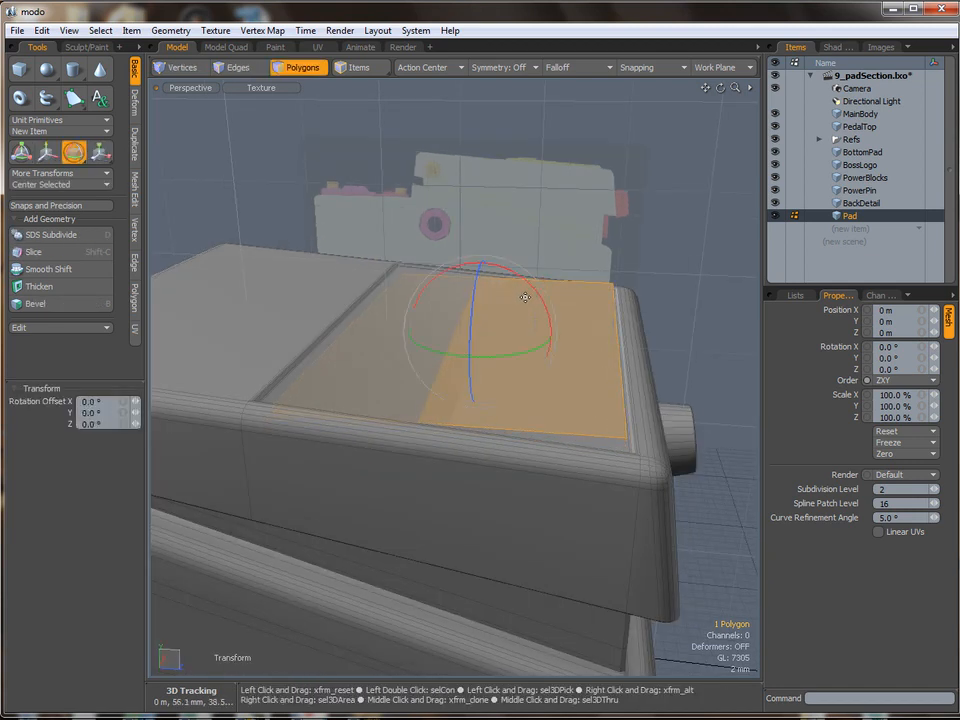
pyautogui.moveTo(533, 293); pyautogui.dragTo(540, 308)
pyautogui.hotkey('ctrl', 'space')
pyautogui.click(503, 336)
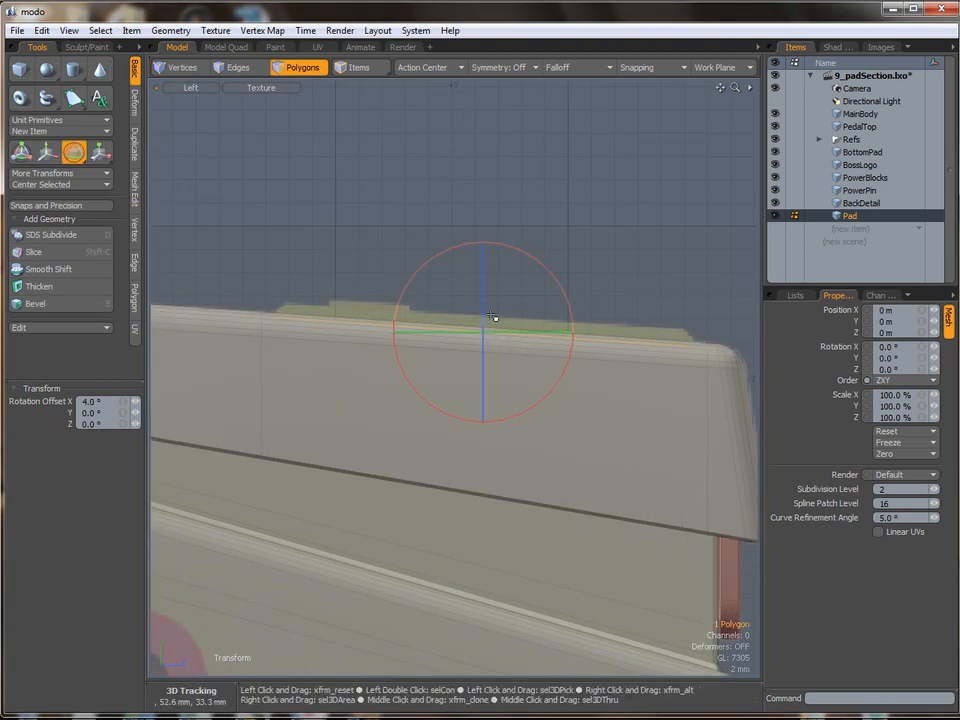
# Extrude the Pad polygon about 500 um, and bevel it again with 900 um shift and 1 mm inset
pyautogui.press('b')
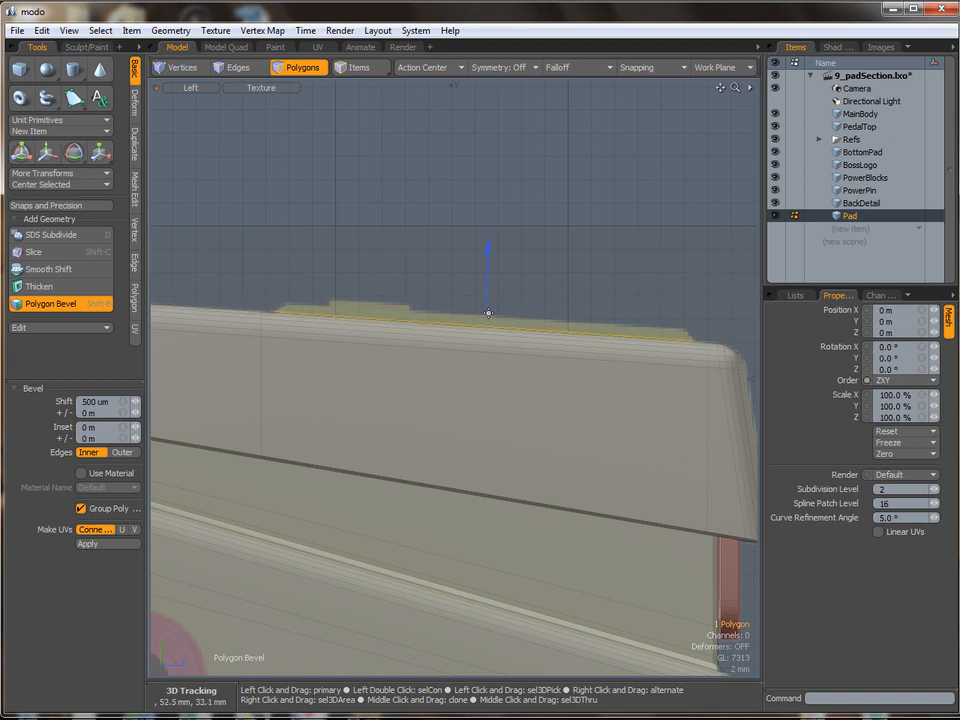
pyautogui.moveTo(493, 289); pyautogui.dragTo(489, 265)
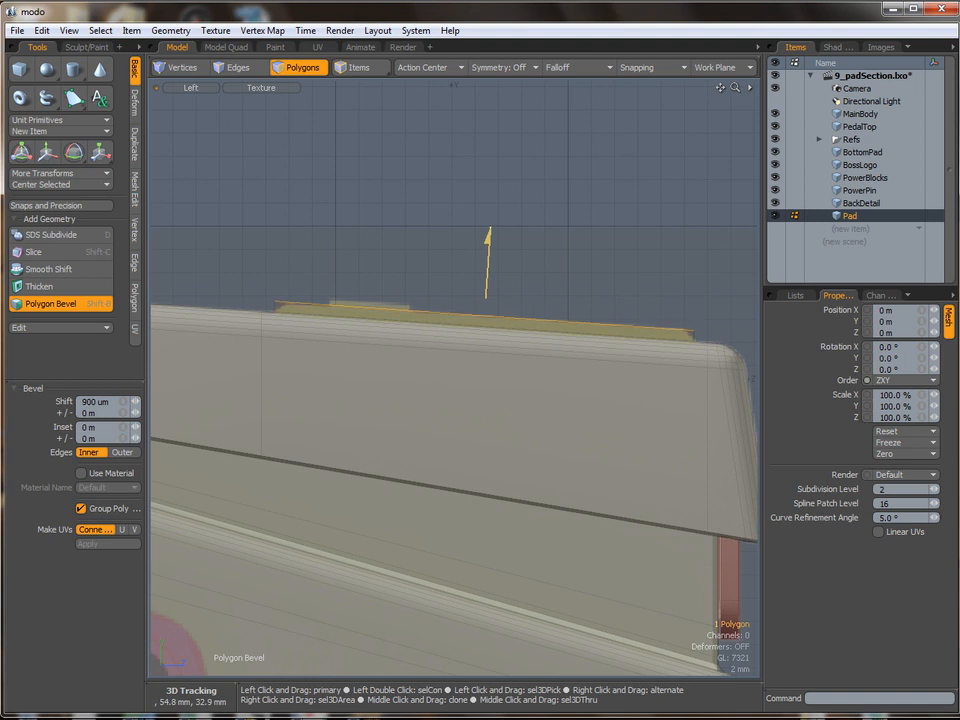
pyautogui.moveTo(135, 428)
pyautogui.mouseDown()
pyautogui.moveTo(126, 428)
pyautogui.moveTo(140, 428)
pyautogui.mouseUp()
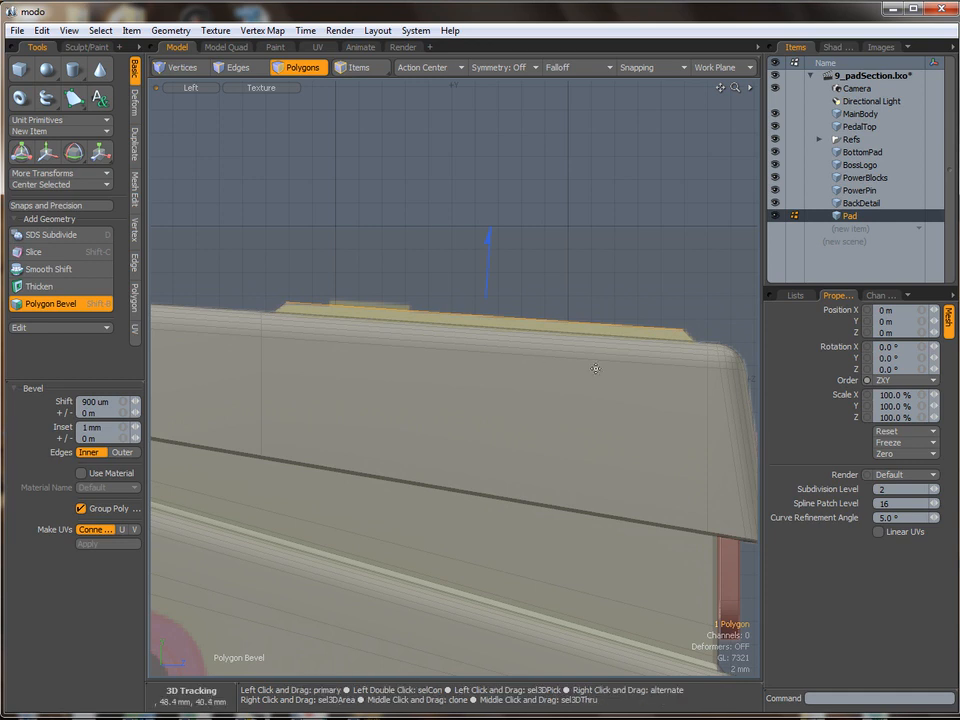
pyautogui.press('space')
# Bevel the edges at all four corners of the Pad with an inset of about 1.72 mm
pyautogui.hotkey('ctrl', 'space')
pyautogui.click(514, 305)
pyautogui.keyDown('ctrl'); pyautogui.keyDown('alt'); pyautogui.moveTo(525, 330); pyautogui.dragTo(485, 335); pyautogui.keyUp('alt'); pyautogui.keyUp('ctrl')
pyautogui.keyDown('alt'); pyautogui.moveTo(485, 335); pyautogui.dragTo(414, 396); pyautogui.keyUp('alt')
pyautogui.hotkey('ctrl', 'space')
pyautogui.click(415, 357)
pyautogui.keyDown('ctrl'); pyautogui.keyDown('alt'); pyautogui.moveTo(225, 296); pyautogui.dragTo(347, 277); pyautogui.keyUp('alt'); pyautogui.keyUp('ctrl')
pyautogui.keyDown('ctrl'); pyautogui.keyDown('alt'); pyautogui.moveTo(476, 381); pyautogui.dragTo(349, 371); pyautogui.keyUp('alt'); pyautogui.keyUp('ctrl')
pyautogui.press('2')
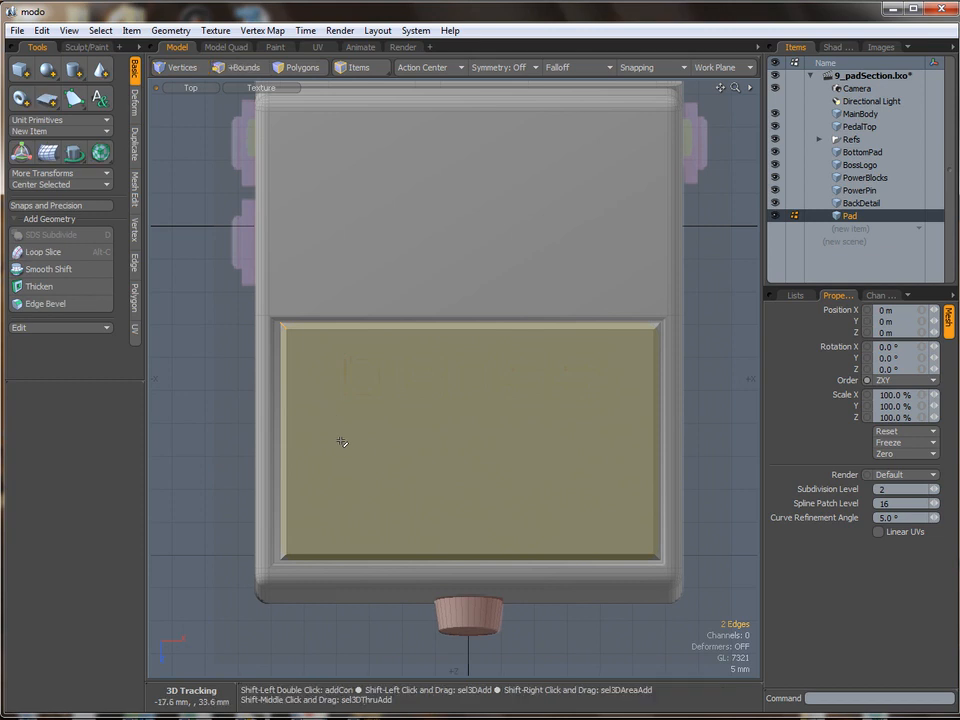
pyautogui.moveTo(532, 536)
pyautogui.keyDown('shift'); pyautogui.mouseDown(button='right')
pyautogui.moveTo(620, 435)
pyautogui.moveTo(643, 628)
pyautogui.mouseUp(button='right'); pyautogui.keyUp('shift')
pyautogui.keyDown('shift'); pyautogui.moveTo(620, 390); pyautogui.dragTo(688, 266, button='right'); pyautogui.keyUp('shift')
pyautogui.keyDown('alt'); pyautogui.keyDown('shift'); pyautogui.moveTo(361, 340); pyautogui.dragTo(402, 338); pyautogui.keyUp('shift'); pyautogui.keyUp('alt')
pyautogui.press('b')
pyautogui.click(346, 339)
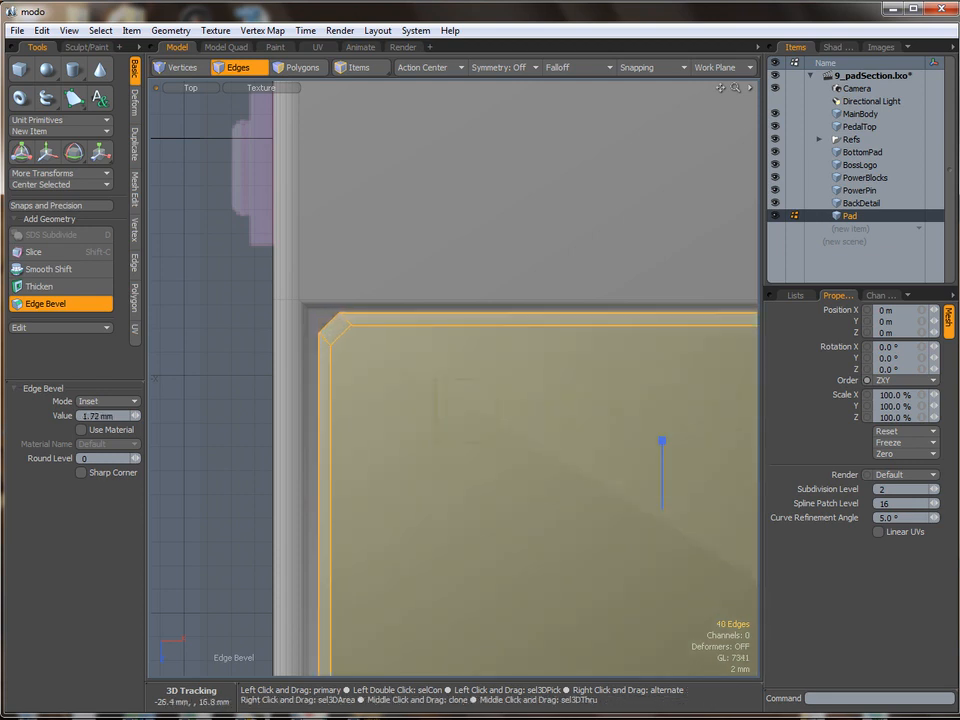
# Set the corner edge bevel's round level to 2 and clear the edge selection
pyautogui.click(105, 458)
pyautogui.write('2')
pyautogui.press('Return')
pyautogui.keyDown('ctrl'); pyautogui.keyDown('alt'); pyautogui.moveTo(322, 370); pyautogui.dragTo(377, 386); pyautogui.keyUp('alt'); pyautogui.keyUp('ctrl')
pyautogui.hotkey('ctrl', 'space')
pyautogui.click(461, 377)
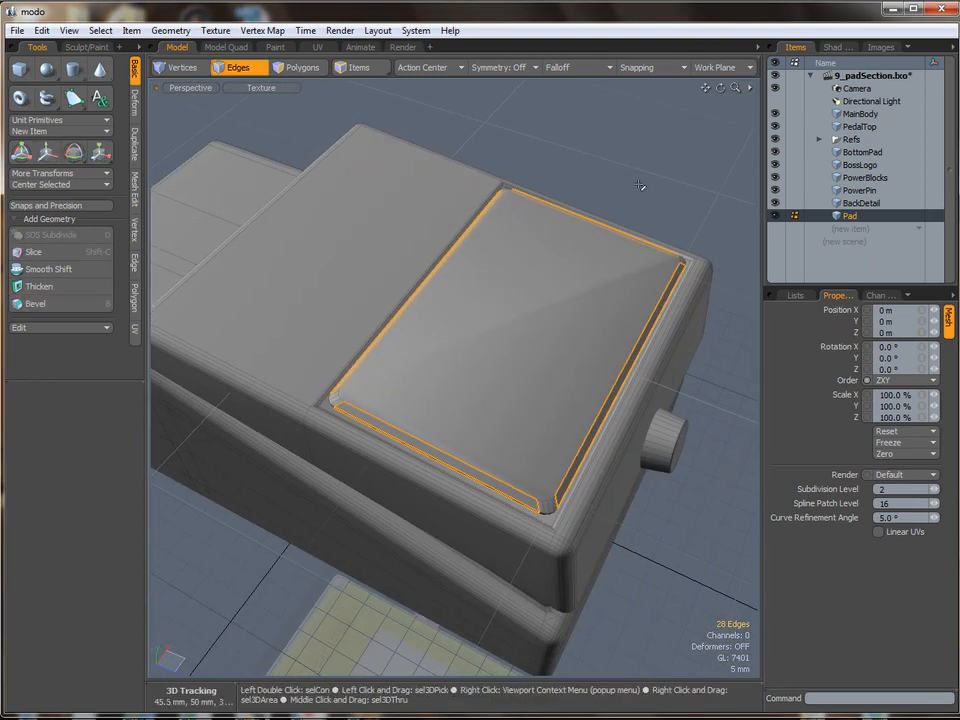
pyautogui.press('space')
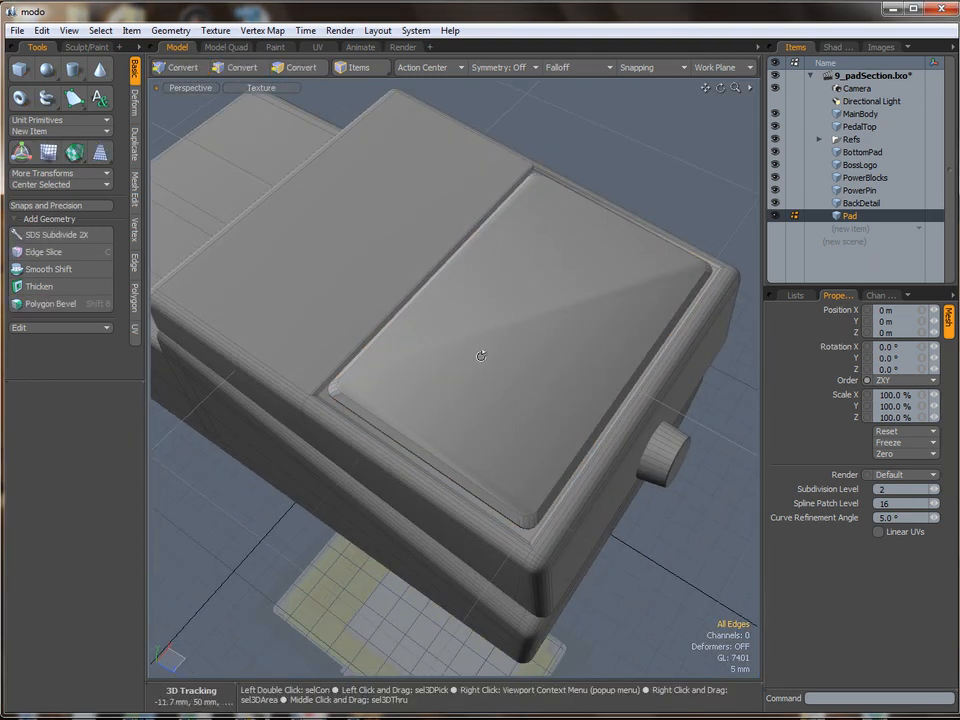
# Inset the Pad's top polygon by about 460 um, and inset it once more by 800 um
pyautogui.keyDown('alt'); pyautogui.moveTo(482, 354); pyautogui.dragTo(504, 336); pyautogui.keyUp('alt')
pyautogui.press('3')
pyautogui.click(512, 422)
pyautogui.press('b')
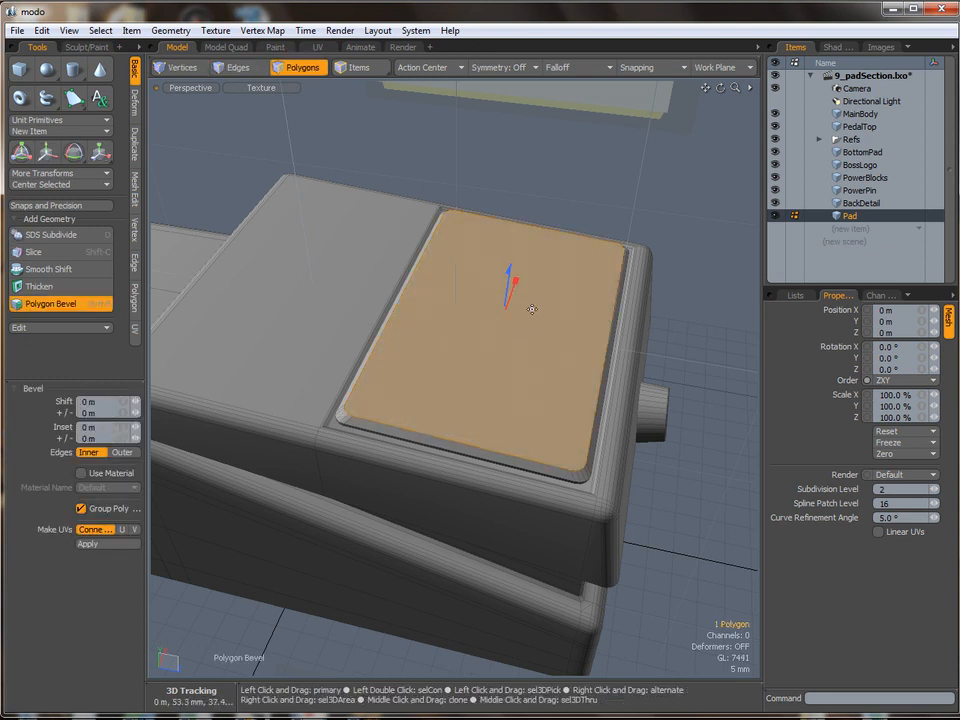
pyautogui.moveTo(516, 287); pyautogui.dragTo(512, 291)
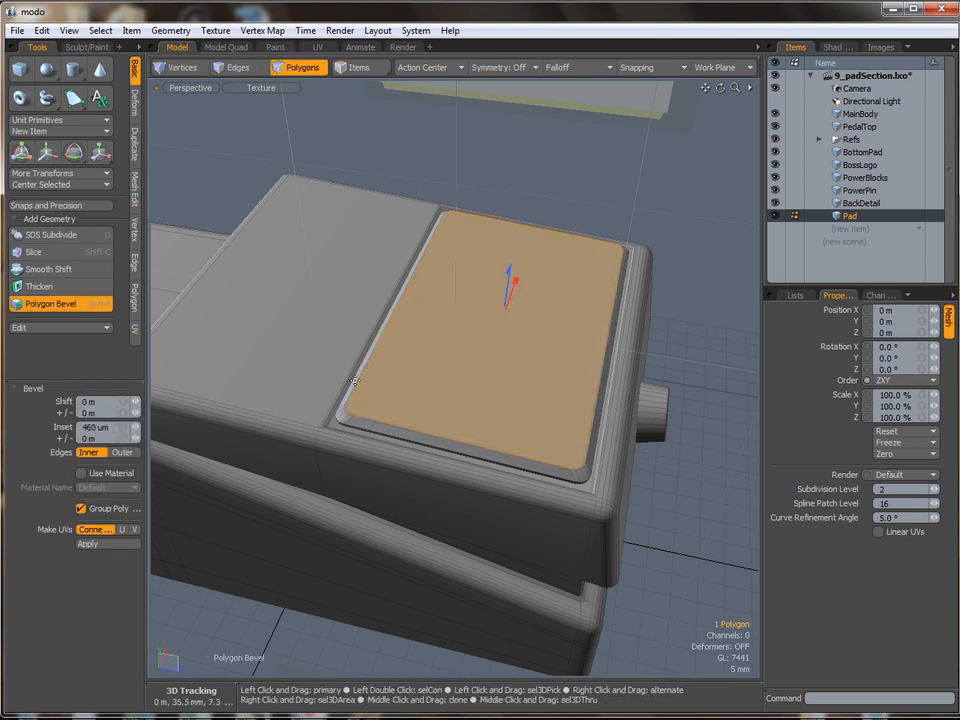
pyautogui.keyDown('alt'); pyautogui.moveTo(552, 360); pyautogui.dragTo(518, 351); pyautogui.keyUp('alt')
pyautogui.keyDown('shift'); pyautogui.click(550, 294); pyautogui.keyUp('shift')
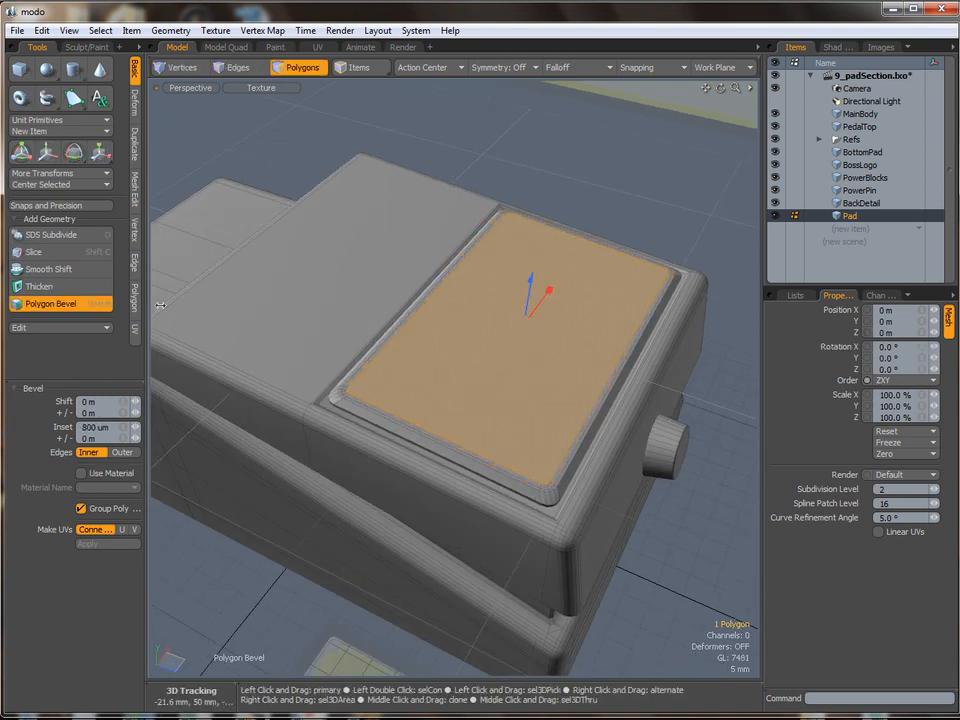
# Merge the inner top polygon of the Pad into one center vertex with Join Averaged
pyautogui.click(135, 230)
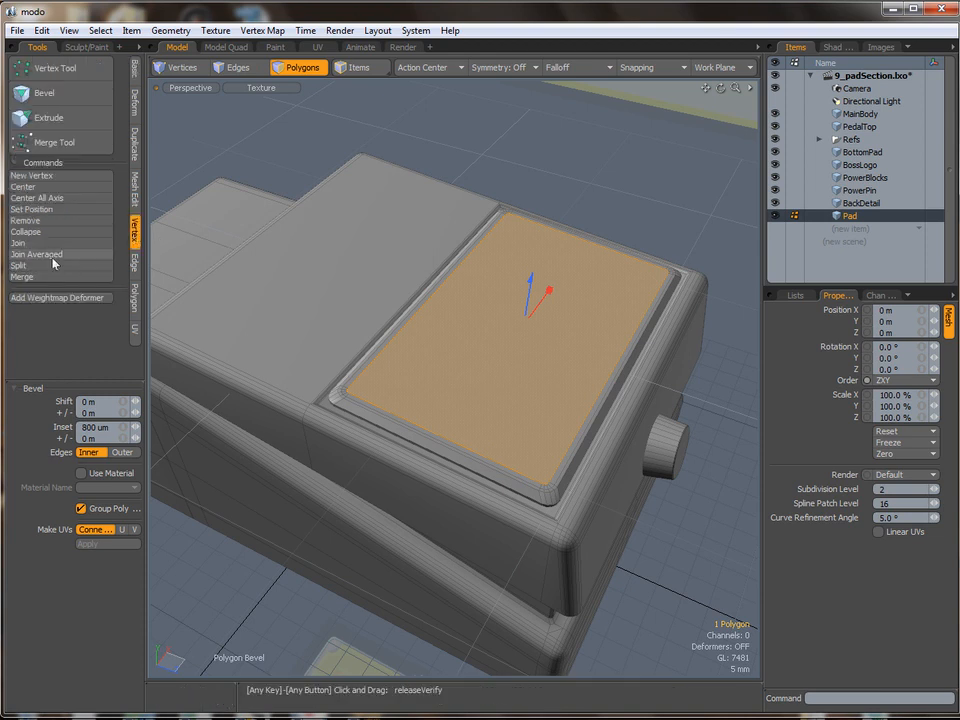
pyautogui.click(97, 256)
pyautogui.click(790, 350)
pyautogui.keyDown('alt'); pyautogui.moveTo(499, 349); pyautogui.dragTo(424, 379); pyautogui.keyUp('alt')
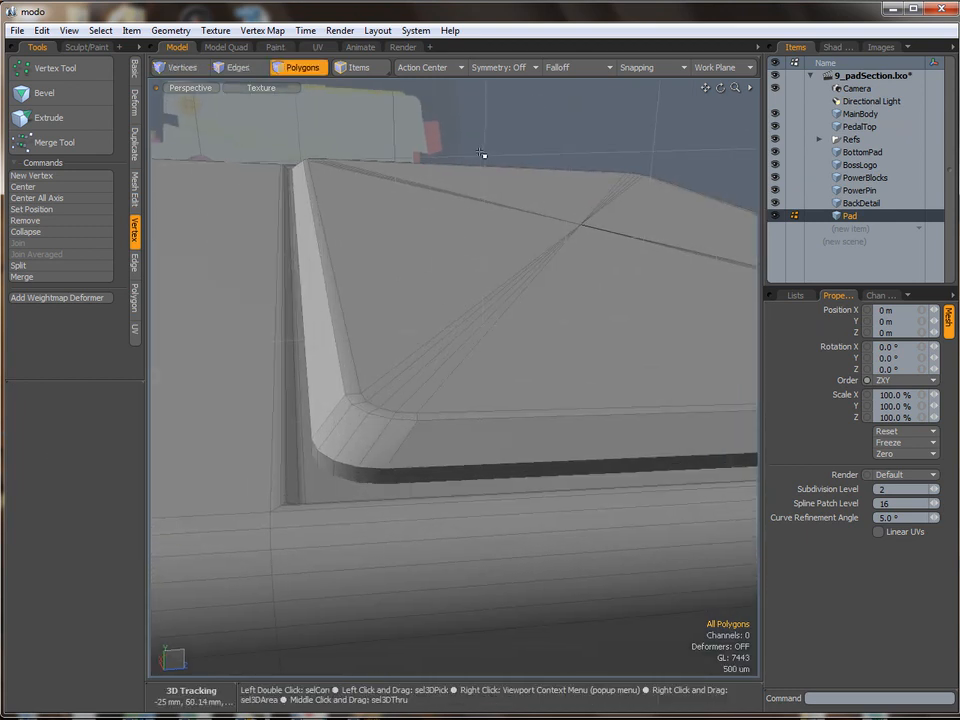
# Bevel the edge loops around the Pad's top rim and the lower rim of its sloped side by 75 um, round level 0
pyautogui.keyDown('alt'); pyautogui.moveTo(473, 200); pyautogui.dragTo(364, 411); pyautogui.keyUp('alt')
pyautogui.press('2')
pyautogui.doubleClick(406, 435)
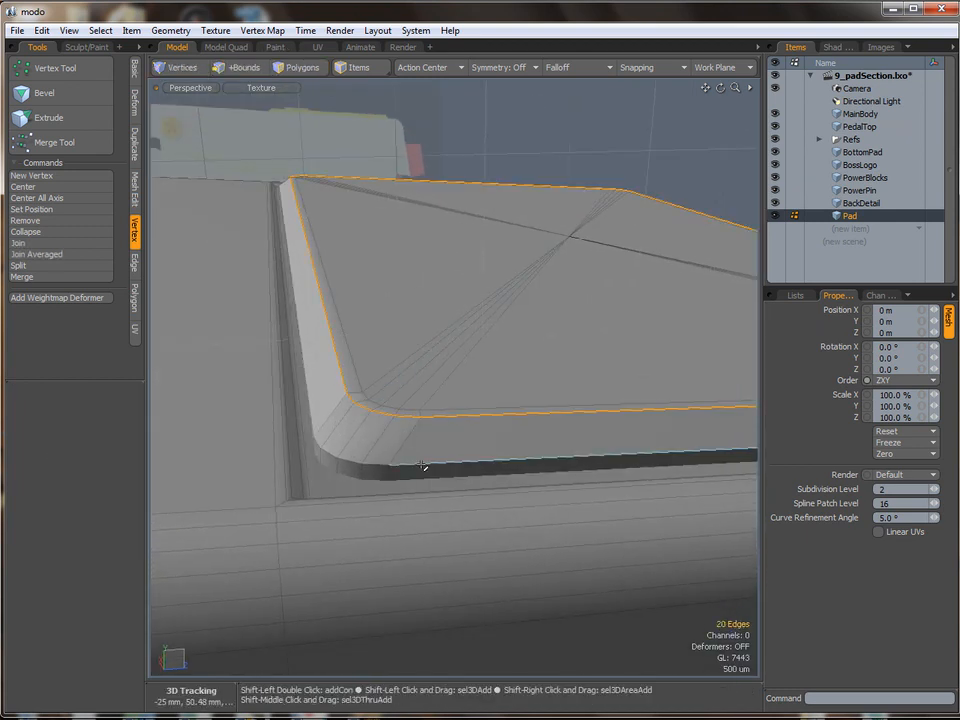
pyautogui.keyDown('shift'); pyautogui.doubleClick(421, 460); pyautogui.keyUp('shift')
pyautogui.press('b')
pyautogui.moveTo(332, 414); pyautogui.dragTo(380, 414)
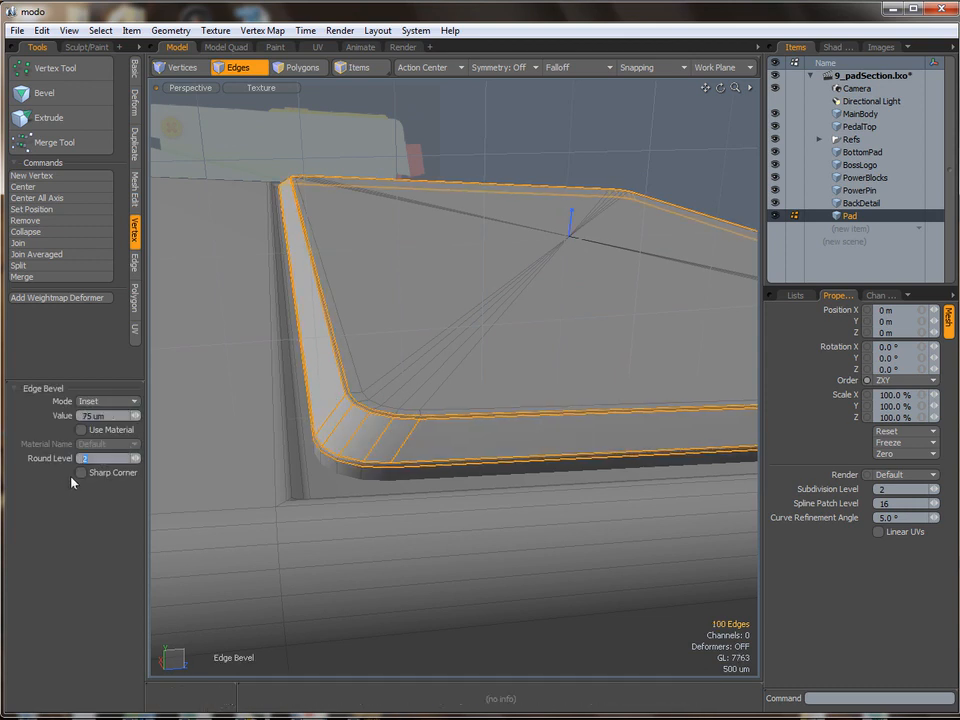
pyautogui.press('Return')
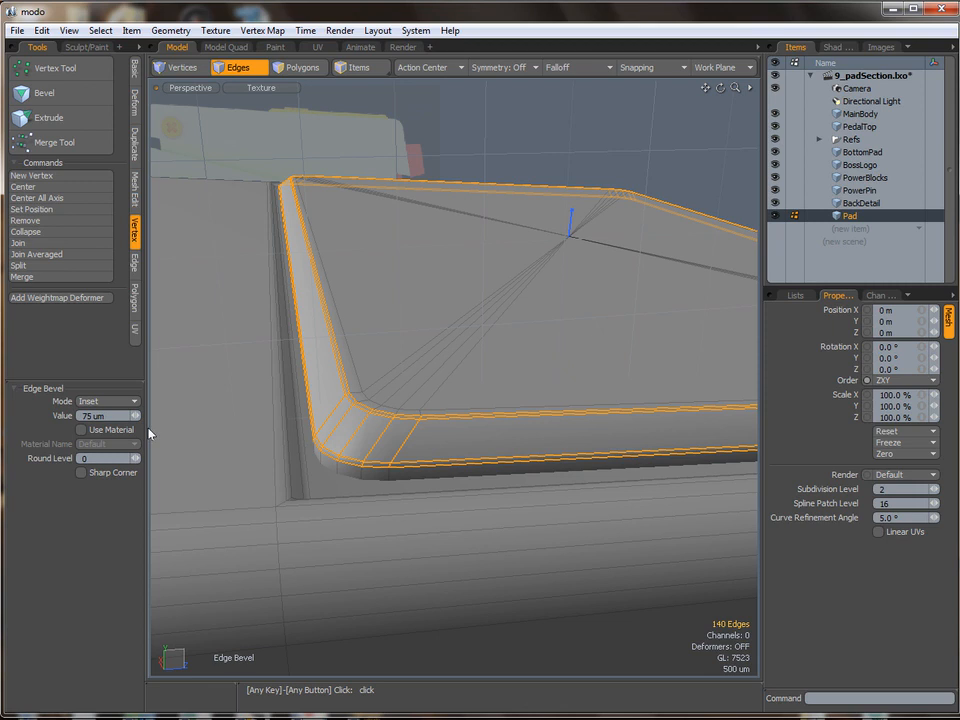
pyautogui.press('space')
pyautogui.click(525, 143)
pyautogui.keyDown('ctrl'); pyautogui.keyDown('alt'); pyautogui.moveTo(521, 341); pyautogui.dragTo(493, 316); pyautogui.keyUp('alt'); pyautogui.keyUp('ctrl')
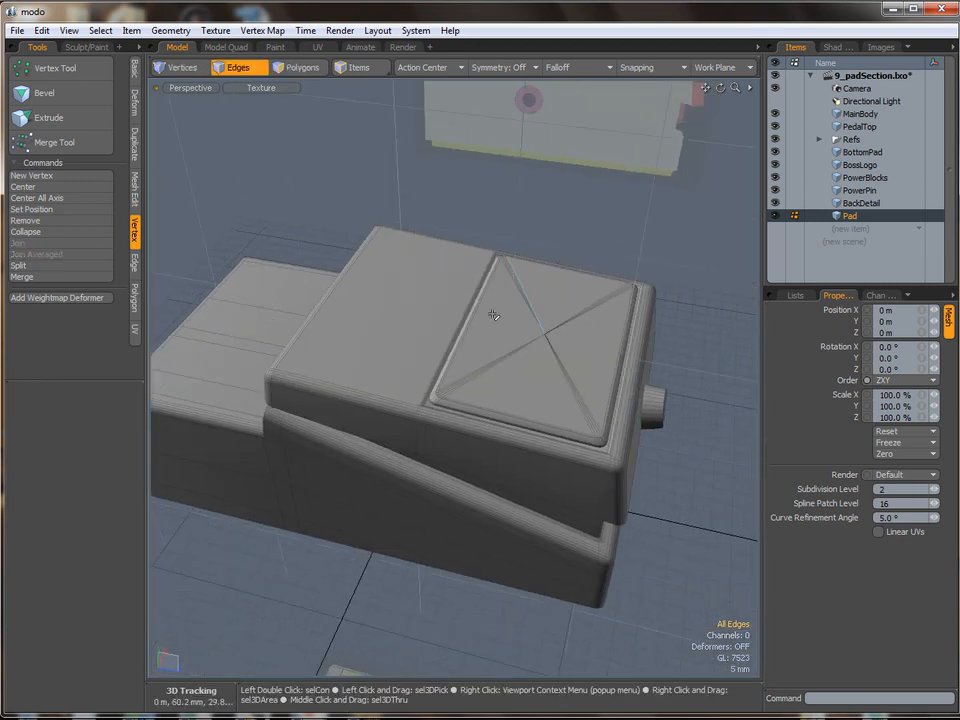
pyautogui.keyDown('alt'); pyautogui.moveTo(467, 381); pyautogui.dragTo(430, 372); pyautogui.keyUp('alt')
pyautogui.keyDown('alt'); pyautogui.moveTo(369, 427); pyautogui.dragTo(578, 393); pyautogui.keyUp('alt')
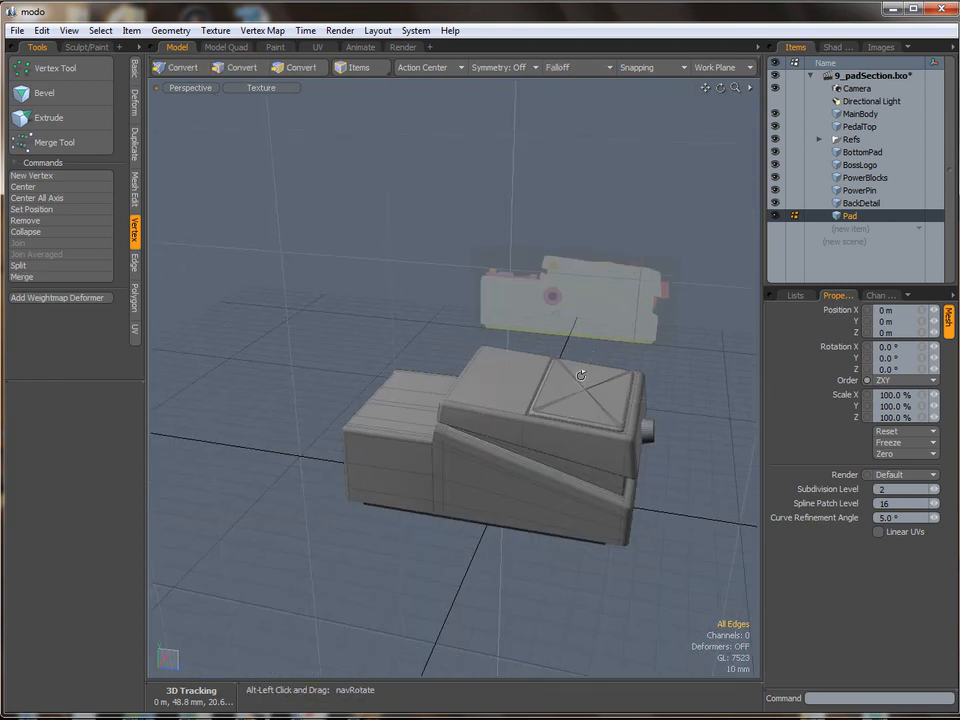
pyautogui.keyDown('alt'); pyautogui.moveTo(522, 426); pyautogui.dragTo(565, 427); pyautogui.keyUp('alt')
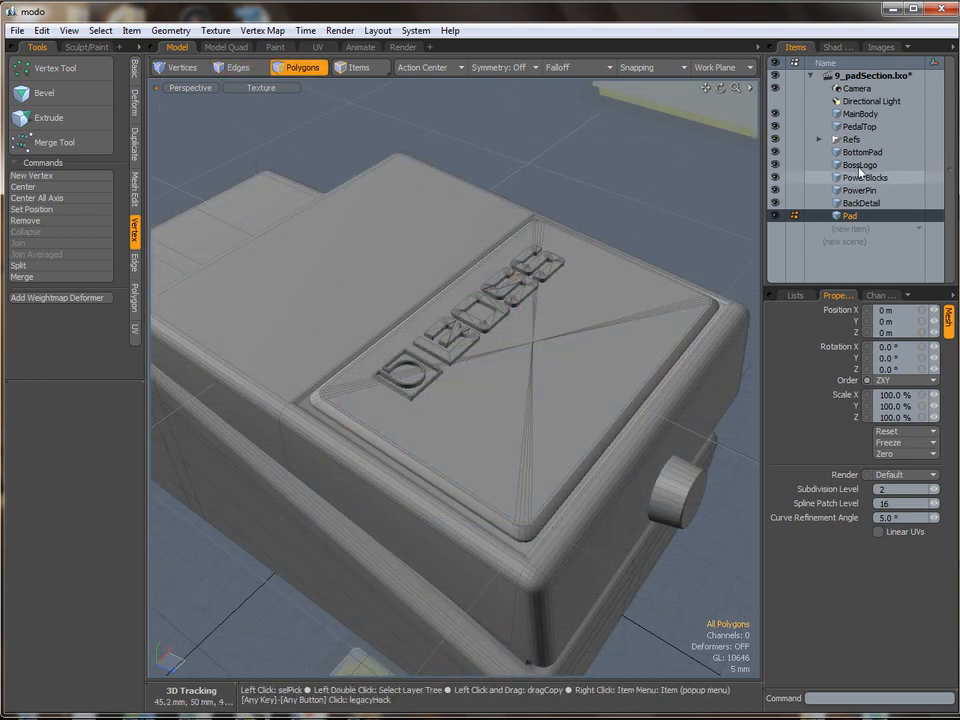
# In BossLogo, select the polygons of the logo copy lying off the pedal's side
pyautogui.click(857, 166)
pyautogui.keyDown('alt'); pyautogui.moveTo(546, 392); pyautogui.dragTo(480, 403); pyautogui.keyUp('alt')
pyautogui.moveTo(173, 572)
pyautogui.mouseDown(button='right')
pyautogui.moveTo(414, 350)
pyautogui.moveTo(416, 395)
pyautogui.mouseUp(button='right')
pyautogui.keyDown('alt'); pyautogui.moveTo(482, 366); pyautogui.dragTo(452, 403); pyautogui.keyUp('alt')
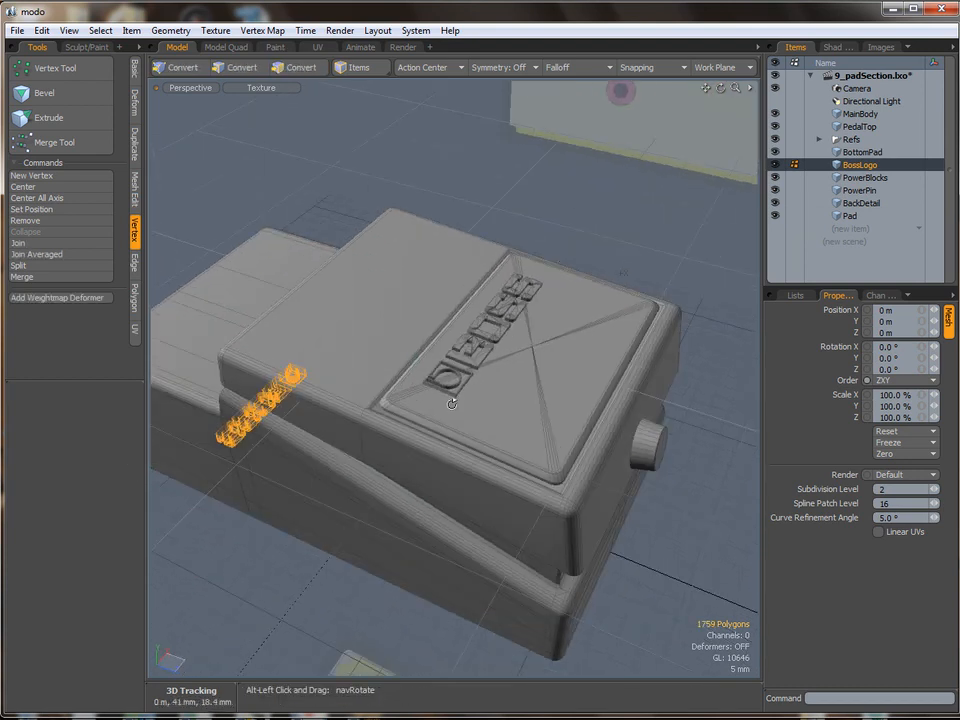
# Inspect how the logo sits on the Pad in perspective and in the Left view
pyautogui.click(850, 217)
pyautogui.keyDown('ctrl'); pyautogui.keyDown('alt'); pyautogui.moveTo(478, 364); pyautogui.dragTo(512, 357); pyautogui.keyUp('alt'); pyautogui.keyUp('ctrl')
pyautogui.keyDown('alt'); pyautogui.moveTo(490, 354); pyautogui.dragTo(523, 332); pyautogui.keyUp('alt')
pyautogui.keyDown('alt'); pyautogui.moveTo(440, 360); pyautogui.dragTo(538, 308); pyautogui.keyUp('alt')
pyautogui.hotkey('ctrl', 'space')
pyautogui.click(459, 338)
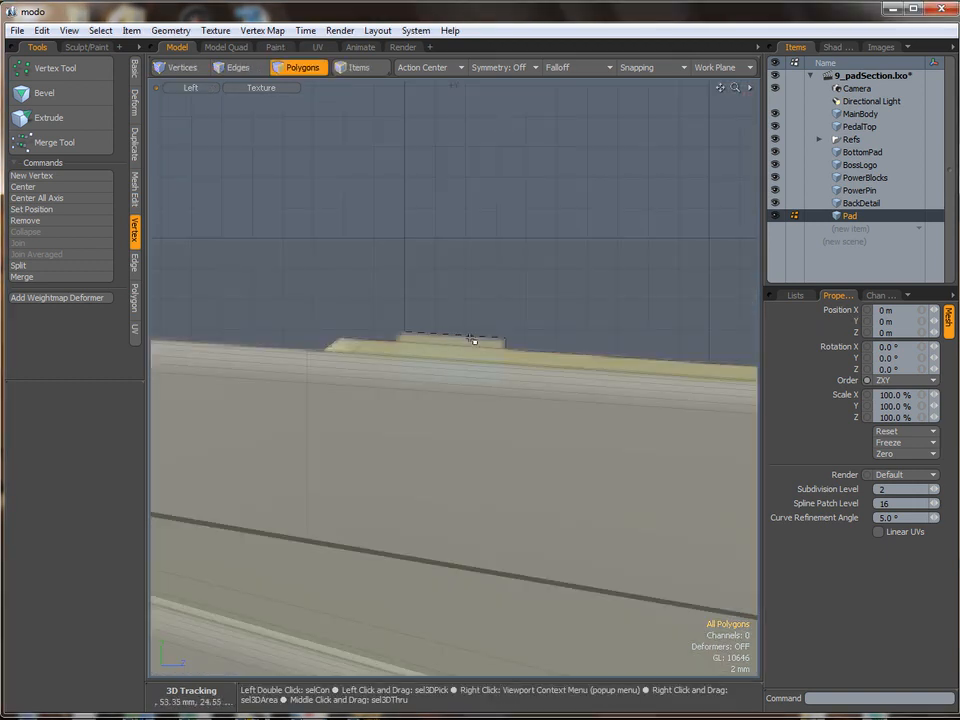
pyautogui.hotkey('ctrl', 'space')
pyautogui.keyDown('alt'); pyautogui.moveTo(538, 354); pyautogui.dragTo(499, 390); pyautogui.keyUp('alt')
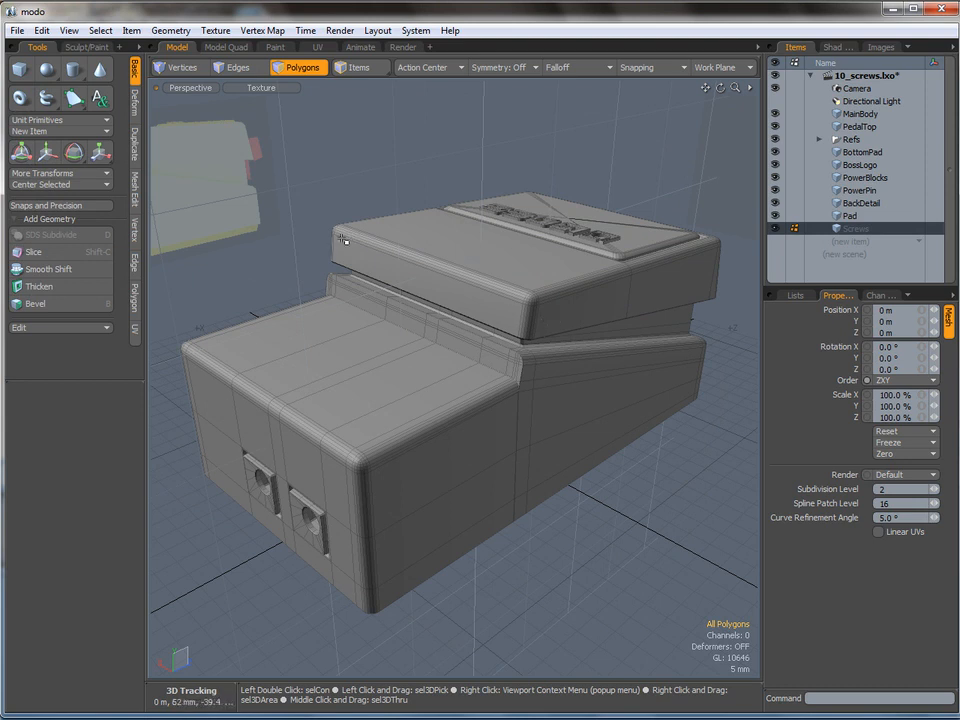
# Hide Pad, BackDetail, PowerPin, PowerBlocks, BossLogo, BottomPad, PedalTop and MainBody, leaving the references and the Screws layer visible
pyautogui.click(775, 216)
pyautogui.click(775, 203)
pyautogui.click(775, 191)
pyautogui.click(775, 178)
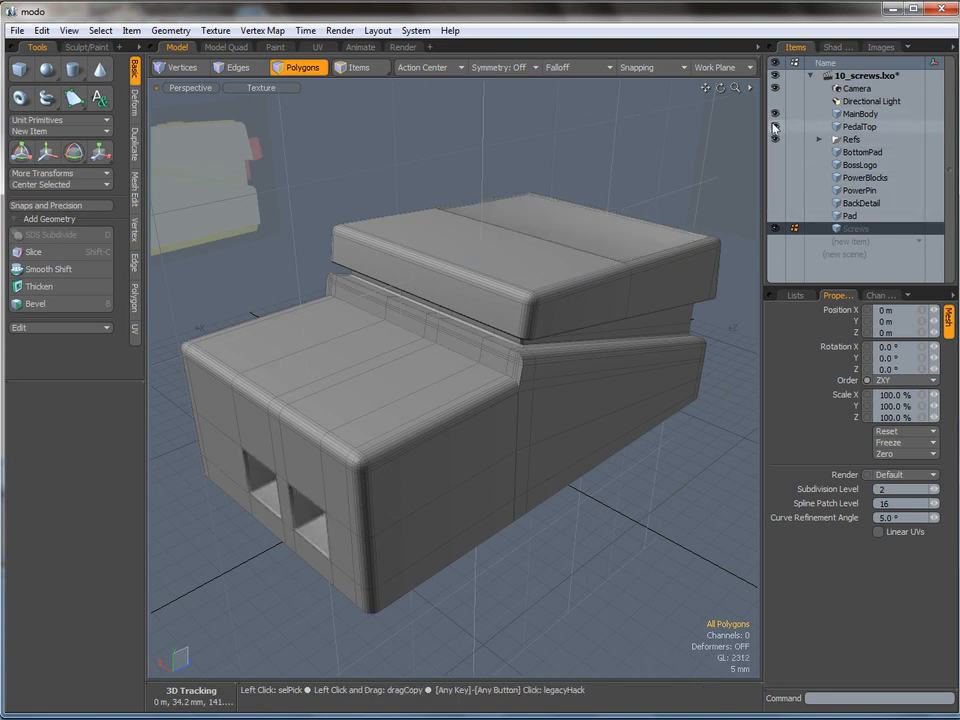
pyautogui.click(774, 127)
pyautogui.click(774, 115)
# Examine the cross-slot screw in the side reference and the mesh around the round hole in PowerBlocks
pyautogui.hotkey('ctrl', 'space')
pyautogui.click(577, 293)
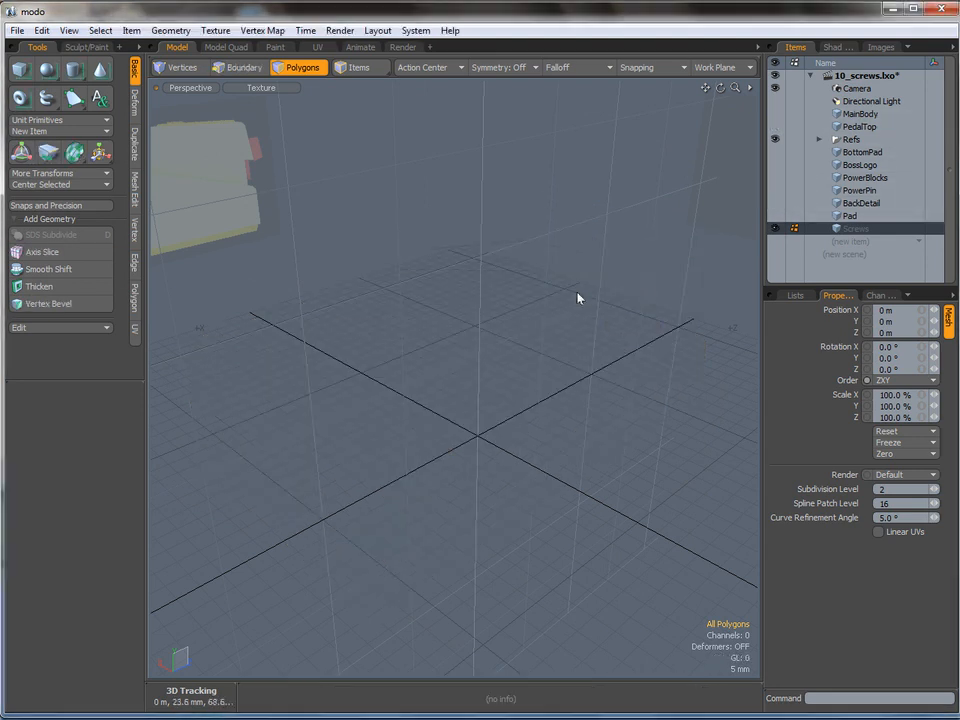
pyautogui.keyDown('ctrl'); pyautogui.keyDown('alt'); pyautogui.moveTo(486, 265); pyautogui.dragTo(591, 315); pyautogui.keyUp('alt'); pyautogui.keyUp('ctrl')
pyautogui.keyDown('ctrl'); pyautogui.keyDown('alt'); pyautogui.moveTo(535, 285); pyautogui.dragTo(497, 321); pyautogui.keyUp('alt'); pyautogui.keyUp('ctrl')
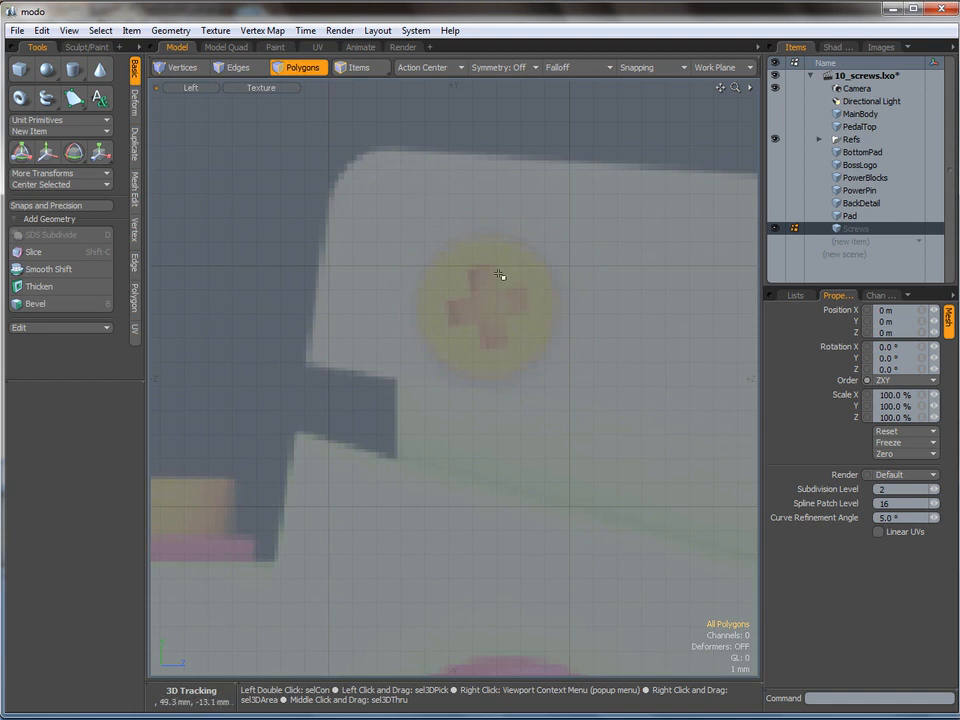
pyautogui.keyDown('ctrl'); pyautogui.keyDown('alt'); pyautogui.moveTo(518, 338); pyautogui.dragTo(452, 388); pyautogui.keyUp('alt'); pyautogui.keyUp('ctrl')
pyautogui.hotkey('ctrl', 'space')
pyautogui.click(491, 332)
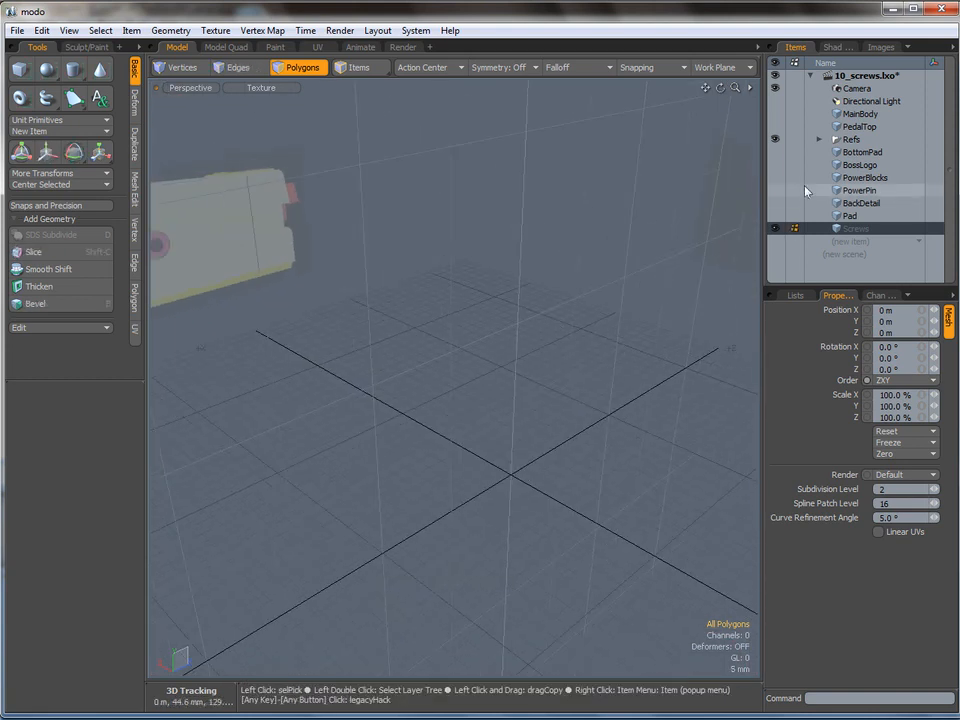
pyautogui.click(776, 178)
pyautogui.keyDown('alt'); pyautogui.keyDown('shift'); pyautogui.moveTo(354, 527); pyautogui.dragTo(456, 440); pyautogui.keyUp('shift'); pyautogui.keyUp('alt')
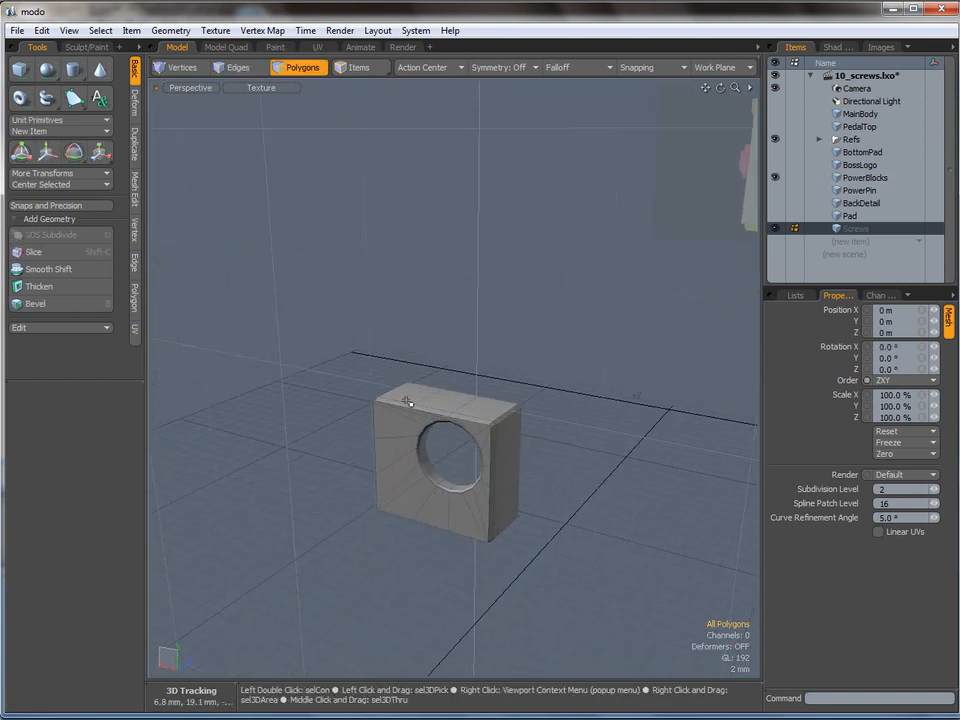
pyautogui.moveTo(439, 437)
pyautogui.keyDown('ctrl'); pyautogui.keyDown('alt'); pyautogui.mouseDown()
pyautogui.moveTo(482, 446)
pyautogui.moveTo(423, 428)
pyautogui.mouseUp(); pyautogui.keyUp('alt'); pyautogui.keyUp('ctrl')
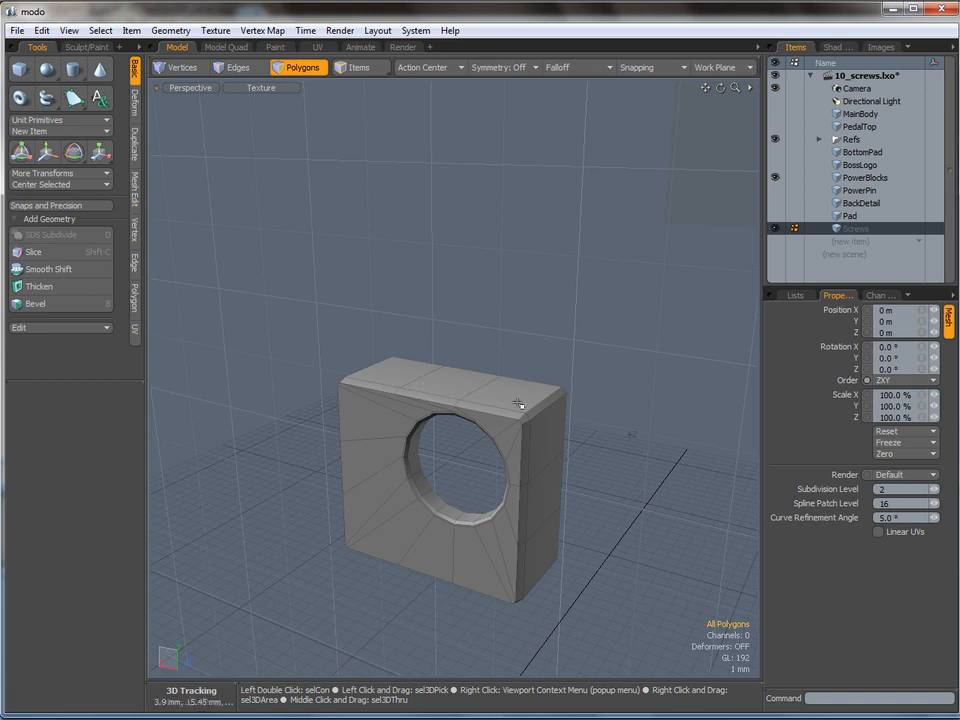
pyautogui.keyDown('alt'); pyautogui.moveTo(525, 390); pyautogui.dragTo(475, 474); pyautogui.keyUp('alt')
# In Screws, draw a flat square about 1.1 by 1.15 mm at the center of the reference screw's cross in the Left view
pyautogui.hotkey('ctrl', 'space')
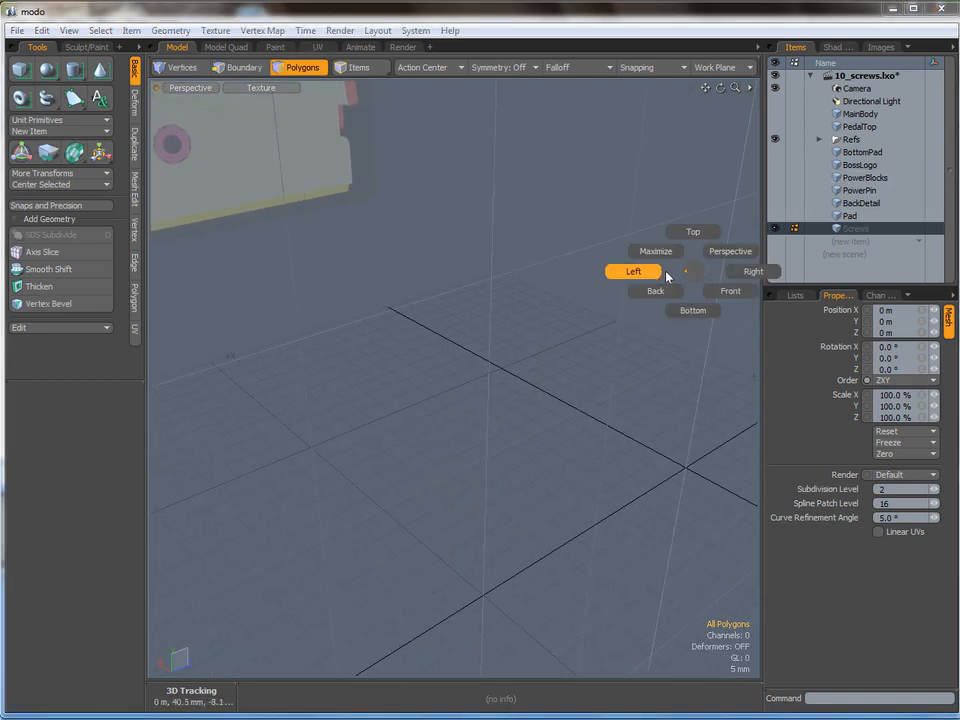
pyautogui.click(648, 274)
pyautogui.keyDown('alt'); pyautogui.keyDown('shift'); pyautogui.moveTo(661, 274); pyautogui.dragTo(680, 362); pyautogui.keyUp('shift'); pyautogui.keyUp('alt')
pyautogui.keyDown('ctrl'); pyautogui.keyDown('alt'); pyautogui.moveTo(527, 306); pyautogui.dragTo(504, 316); pyautogui.keyUp('alt'); pyautogui.keyUp('ctrl')
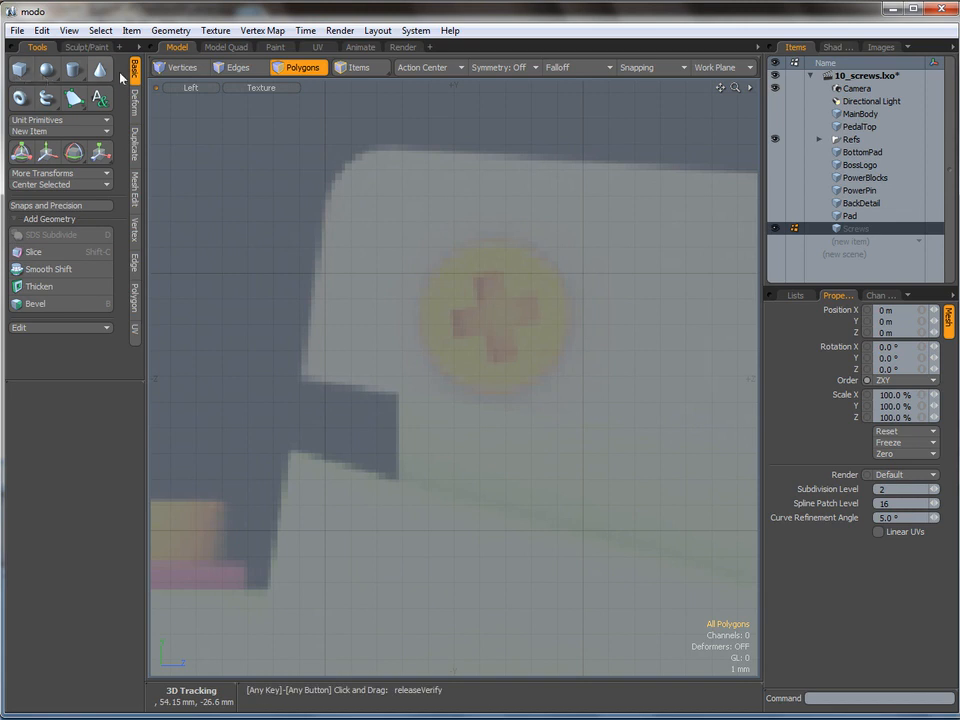
pyautogui.click(22, 72)
pyautogui.click(481, 305)
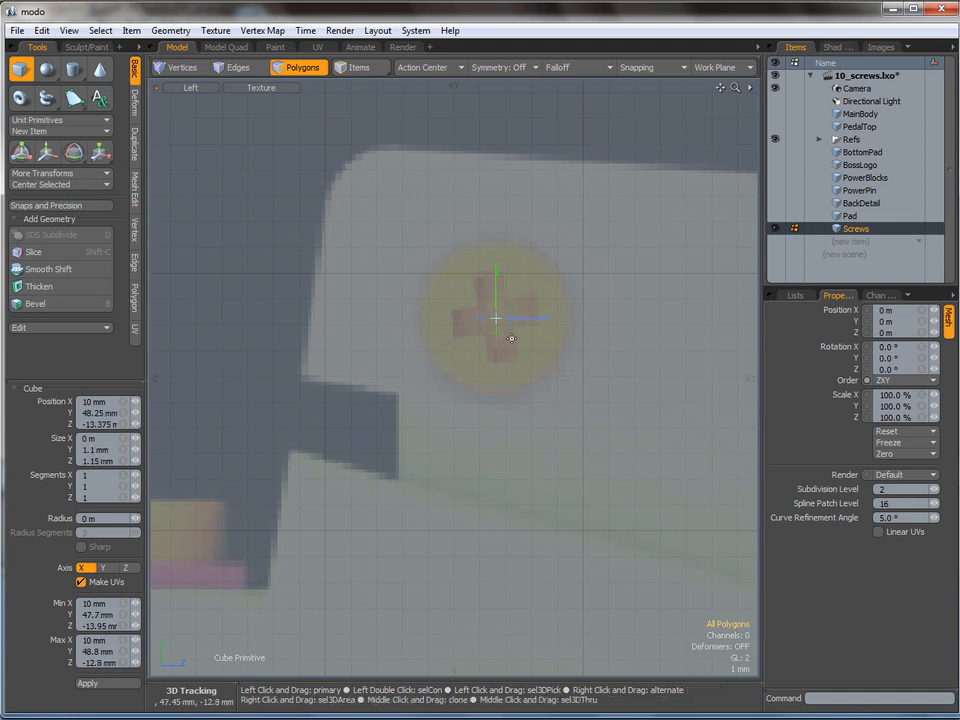
pyautogui.press('space')
# Extend the square's upper and lower edges and scale them apart vertically to form the cross's two vertical arms
pyautogui.moveTo(503, 322)
pyautogui.keyDown('ctrl'); pyautogui.keyDown('alt'); pyautogui.mouseDown()
pyautogui.moveTo(611, 345)
pyautogui.moveTo(512, 339)
pyautogui.mouseUp(); pyautogui.keyUp('alt'); pyautogui.keyUp('ctrl')
pyautogui.click(509, 333)
pyautogui.press('2')
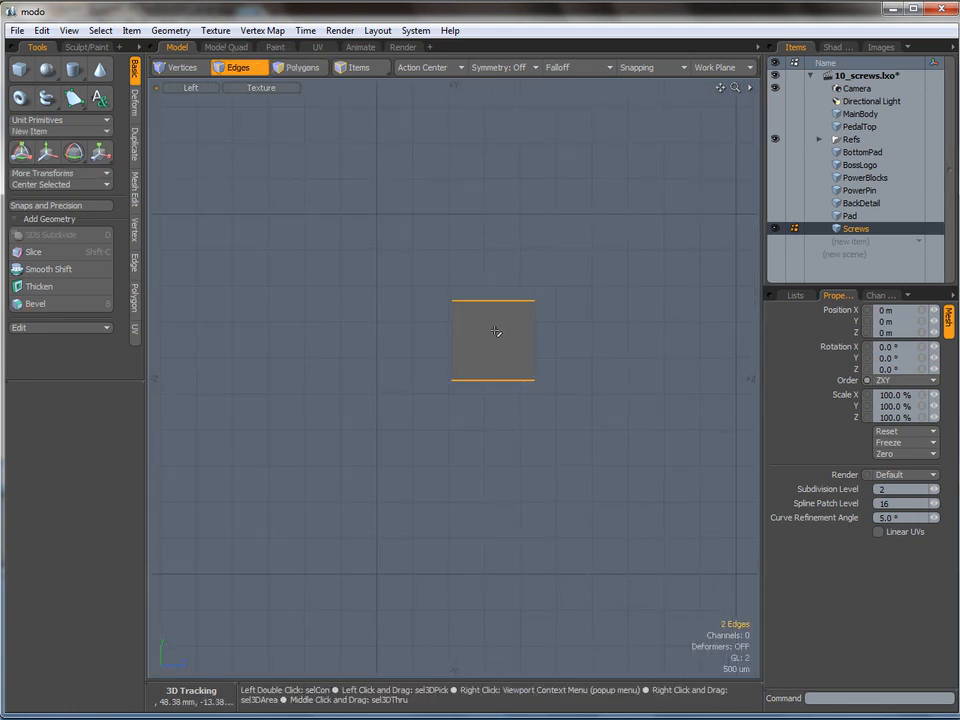
pyautogui.press('x')
pyautogui.click(495, 337)
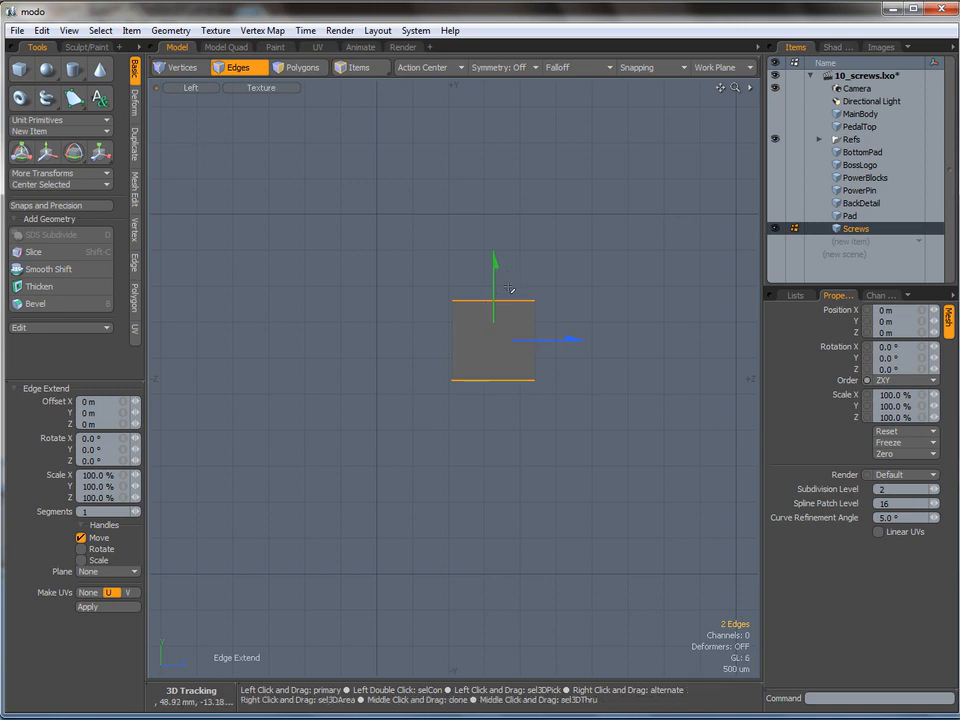
pyautogui.press('r')
pyautogui.moveTo(493, 254); pyautogui.dragTo(491, 146)
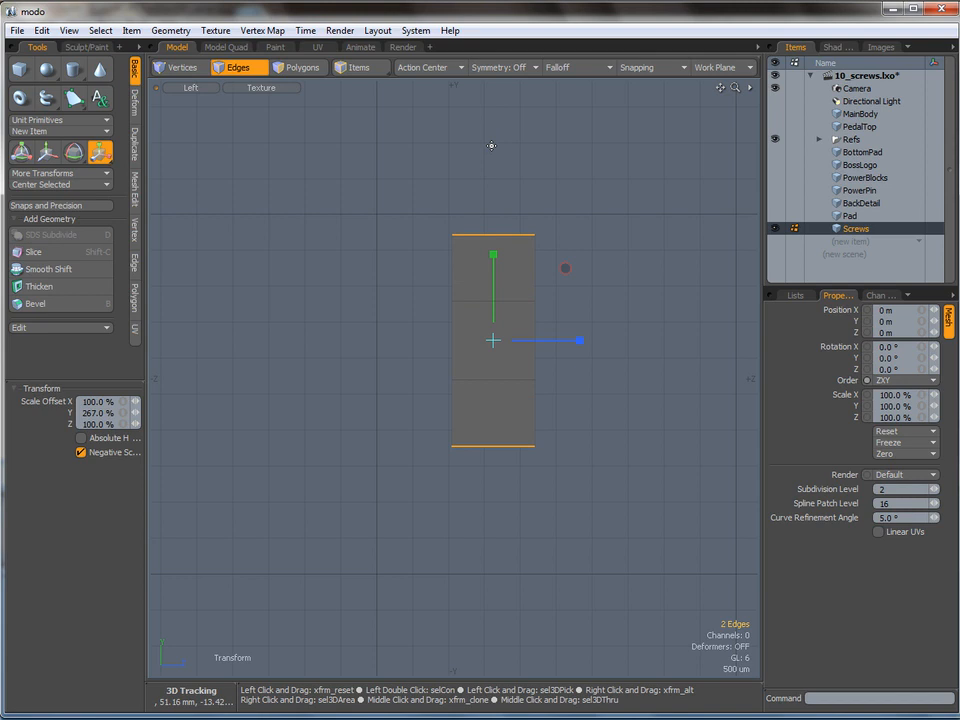
pyautogui.moveTo(495, 259); pyautogui.dragTo(492, 218)
pyautogui.press('space')
# Extend the two side edges of the central square and scale them apart along Z to form the horizontal arms
pyautogui.click(449, 336)
pyautogui.click(452, 336)
pyautogui.keyDown('shift'); pyautogui.click(534, 338); pyautogui.keyUp('shift')
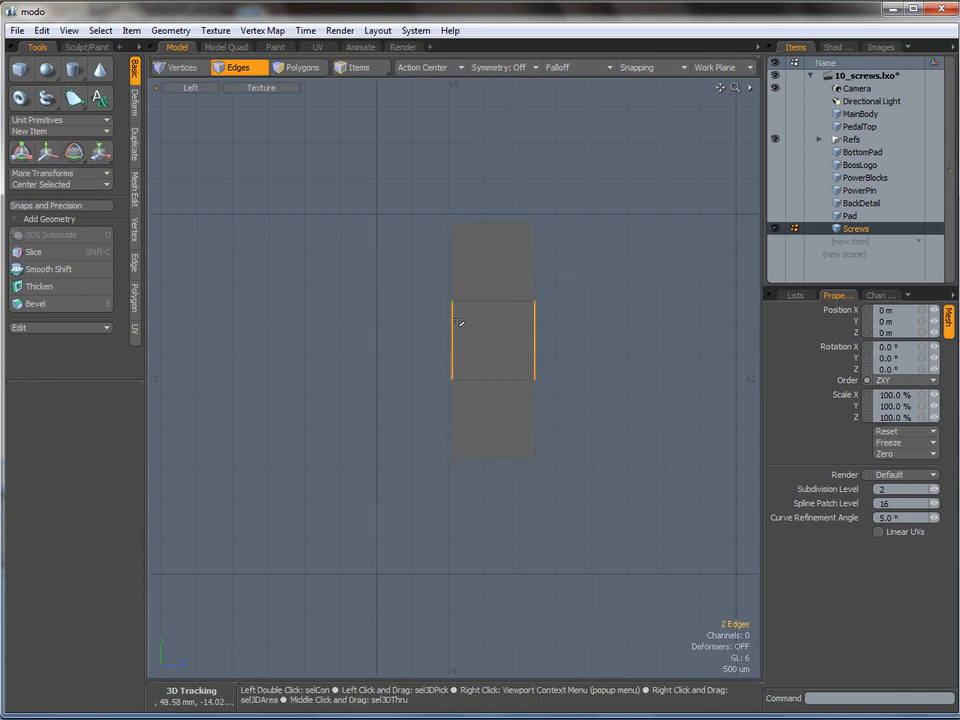
pyautogui.hotkey('shift', 'x')
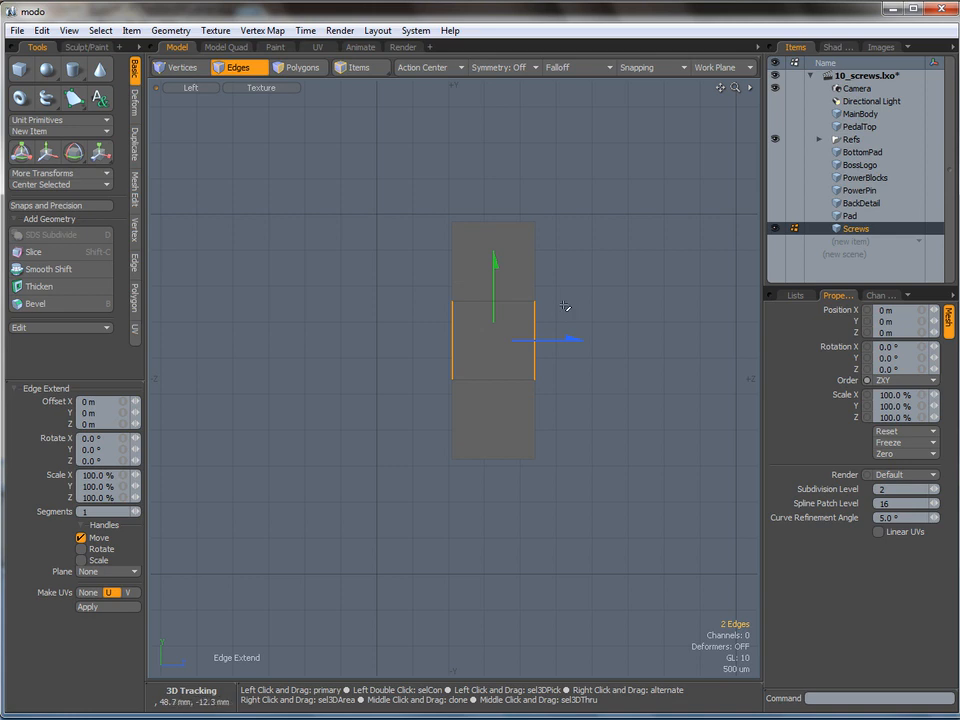
pyautogui.press('r')
pyautogui.moveTo(579, 341); pyautogui.dragTo(753, 340)
pyautogui.press('space')
# Bevel all five connected cross polygons as a group into a deep recess with a thin rim
pyautogui.hotkey('ctrl', 'space')
pyautogui.click(561, 336)
pyautogui.moveTo(513, 350)
pyautogui.keyDown('alt'); pyautogui.mouseDown()
pyautogui.moveTo(499, 311)
pyautogui.moveTo(504, 354)
pyautogui.moveTo(480, 371)
pyautogui.moveTo(505, 321)
pyautogui.moveTo(510, 332)
pyautogui.mouseUp(); pyautogui.keyUp('alt')
pyautogui.scroll(2, 497, 330)
pyautogui.press('3')
pyautogui.click(480, 347)
pyautogui.doubleClick(478, 348)
pyautogui.press('b')
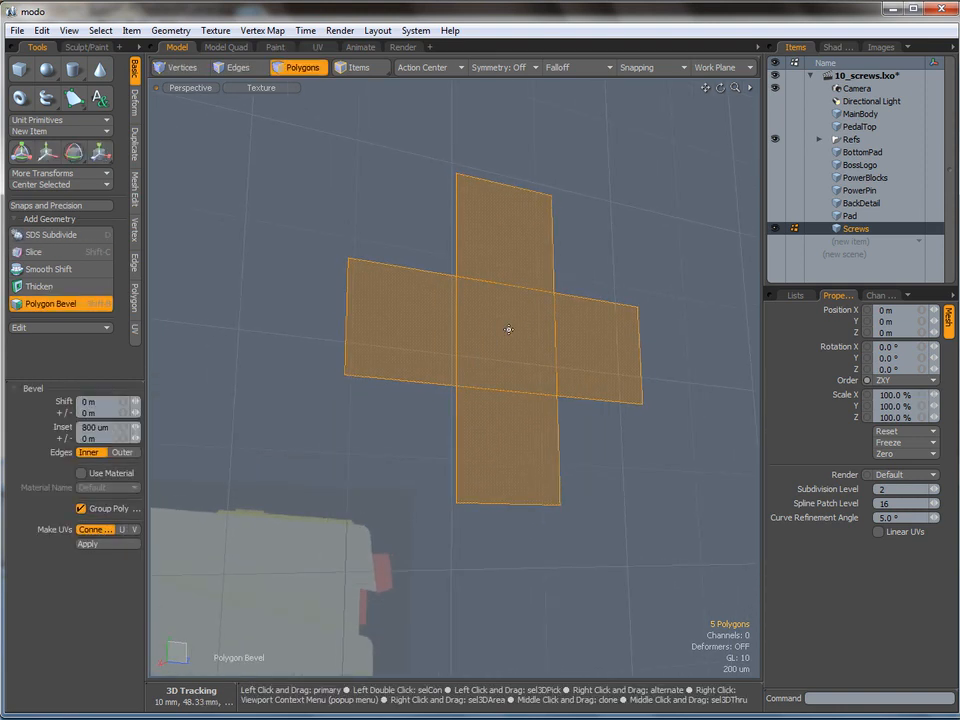
pyautogui.moveTo(566, 350); pyautogui.dragTo(455, 367)
pyautogui.keyDown('shift'); pyautogui.click(456, 366); pyautogui.keyUp('shift')
pyautogui.moveTo(550, 313); pyautogui.dragTo(577, 335)
# Bevel the recess floor once more with a shift of -45 um and an inset of 22 um, and clear the selection
pyautogui.keyDown('alt'); pyautogui.moveTo(488, 330); pyautogui.dragTo(469, 384); pyautogui.keyUp('alt')
pyautogui.keyDown('shift'); pyautogui.click(485, 343); pyautogui.keyUp('shift')
pyautogui.moveTo(489, 335); pyautogui.dragTo(487, 331)
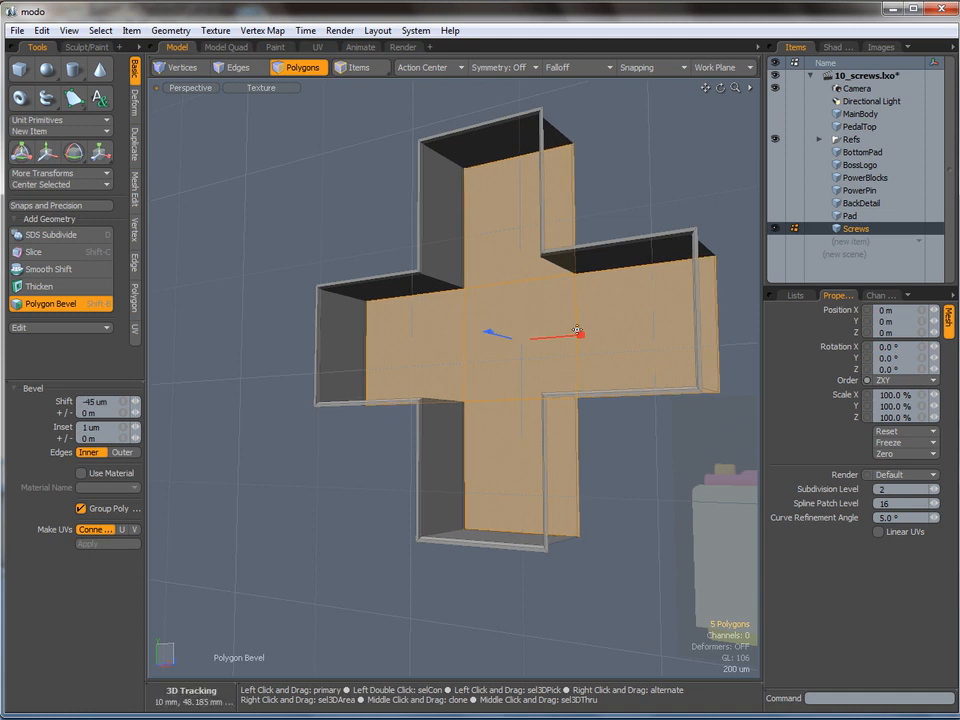
pyautogui.moveTo(580, 335); pyautogui.dragTo(582, 335)
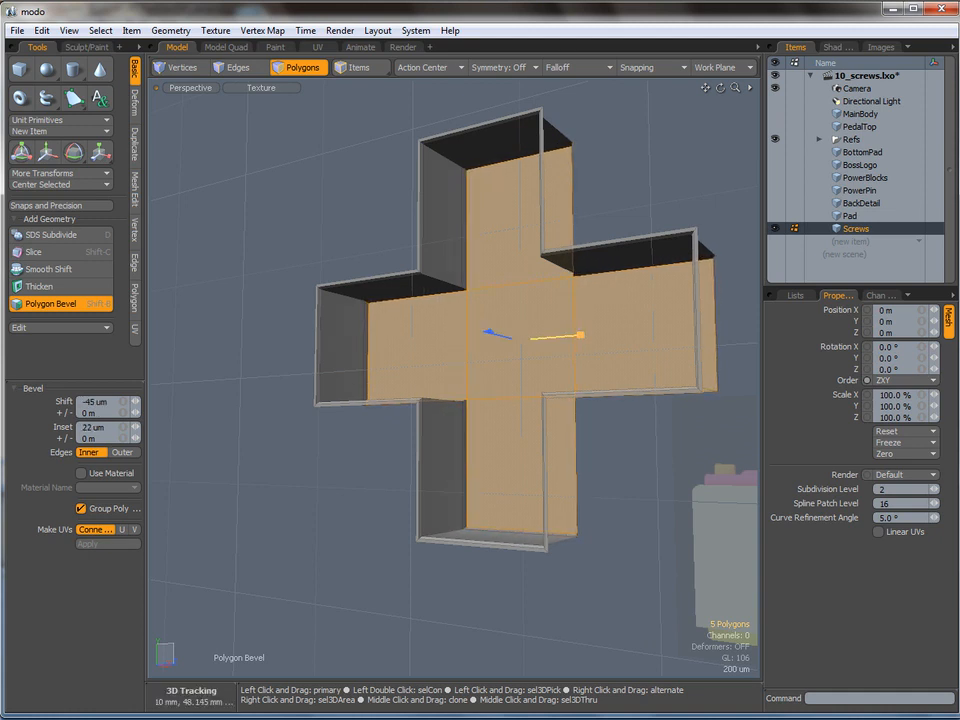
pyautogui.press('space')
pyautogui.click(386, 413)
pyautogui.keyDown('alt'); pyautogui.moveTo(386, 413); pyautogui.dragTo(425, 435); pyautogui.keyUp('alt')
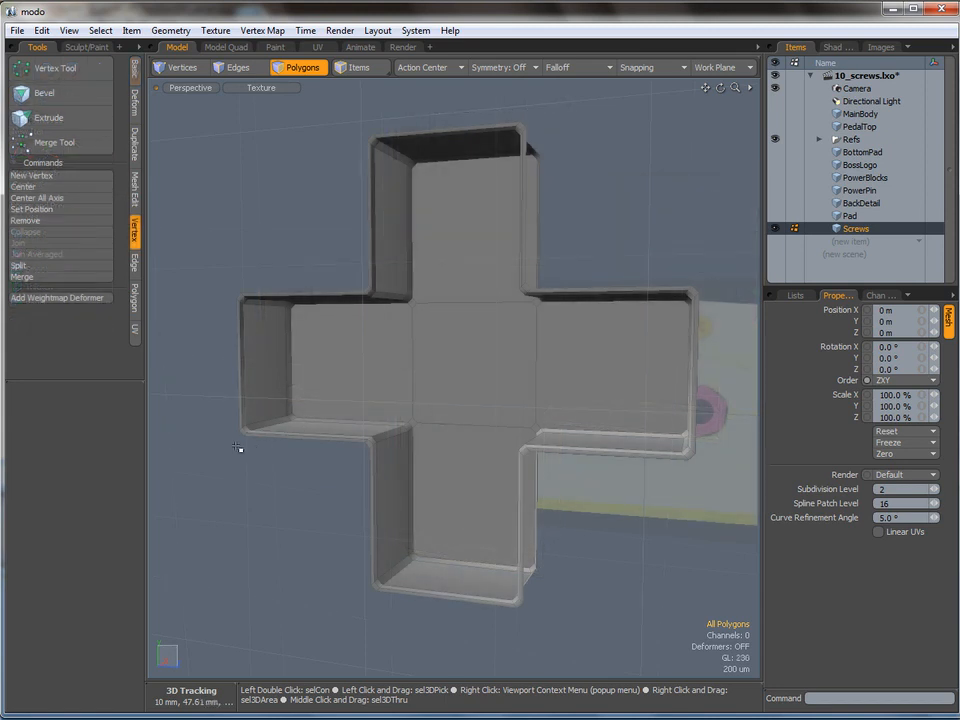
# Select the cross recess's floor polygons and inset them as a group by 32 um
pyautogui.keyDown('alt'); pyautogui.moveTo(446, 377); pyautogui.dragTo(469, 360); pyautogui.keyUp('alt')
pyautogui.click(469, 365)
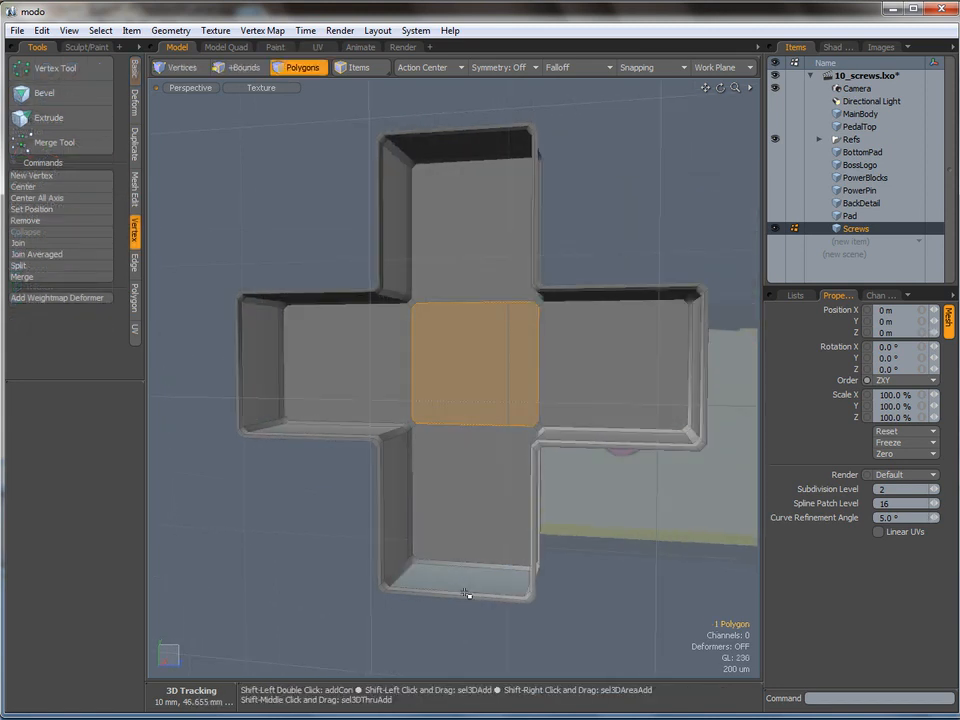
pyautogui.press(']')
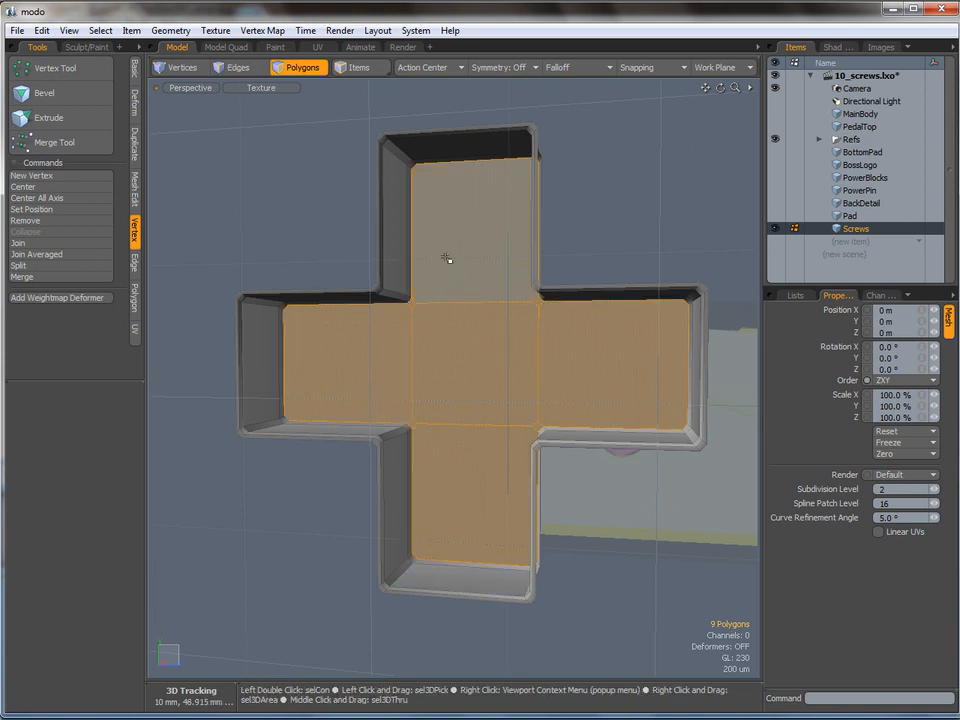
pyautogui.press('b')
pyautogui.click(515, 362)
pyautogui.moveTo(541, 366); pyautogui.dragTo(543, 363)
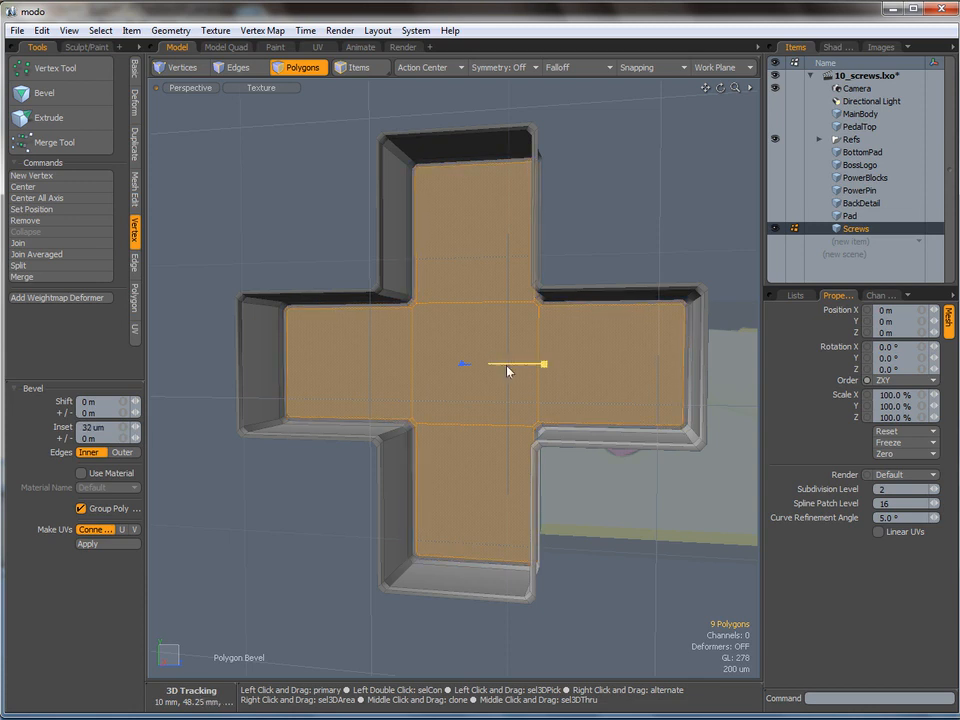
# Delete the inset floor polygons and fill the open edge loop with a single polygon
pyautogui.press('Delete')
pyautogui.press('2')
pyautogui.click(398, 311)
pyautogui.doubleClick(398, 311)
pyautogui.press('p')
# Cut the floor polygon between its inner corners with Edge Slice, dividing it into a central square and four arms
pyautogui.keyDown('alt'); pyautogui.moveTo(462, 397); pyautogui.dragTo(255, 467); pyautogui.keyUp('alt')
pyautogui.press('3')
pyautogui.click(248, 557)
pyautogui.hotkey('alt', 'c')
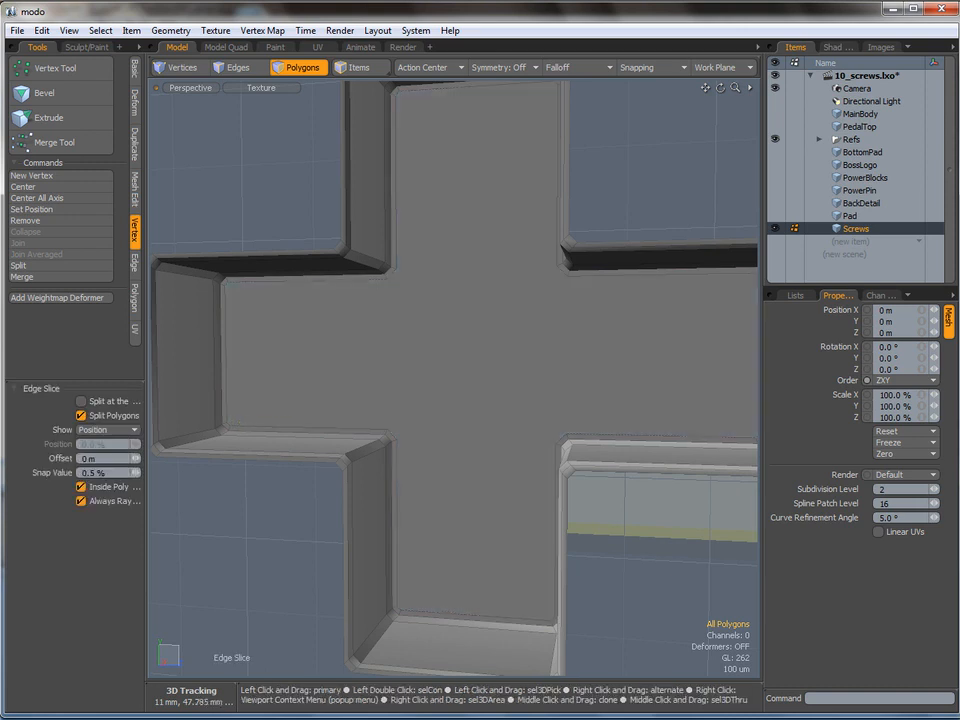
pyautogui.click(231, 426)
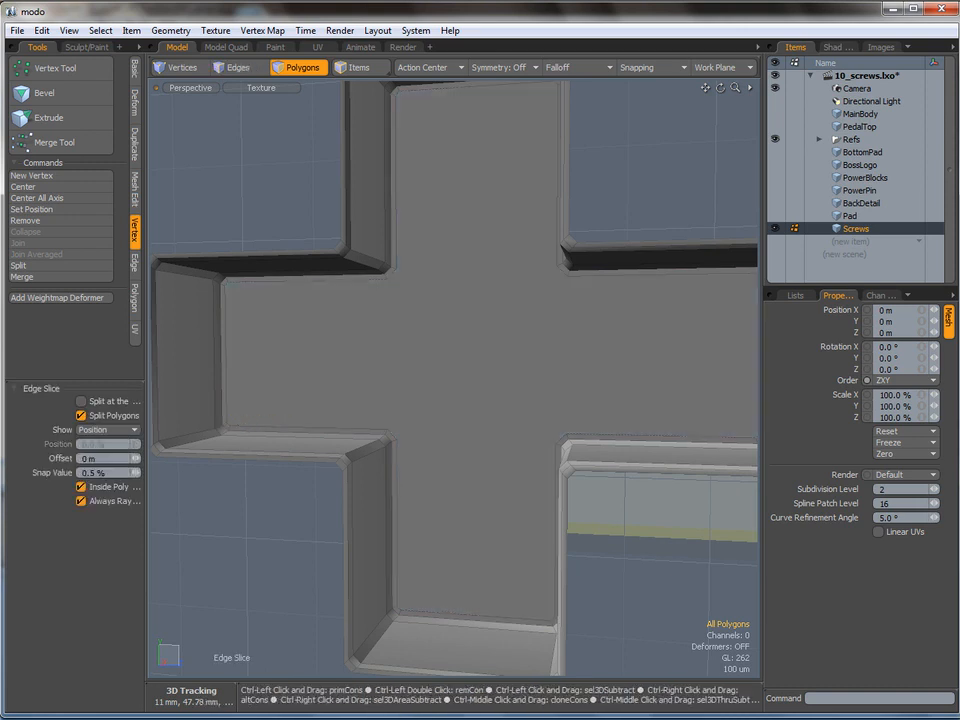
pyautogui.click(241, 283)
pyautogui.keyDown('shift'); pyautogui.click(385, 278); pyautogui.keyUp('shift')
pyautogui.moveTo(387, 429); pyautogui.dragTo(413, 429)
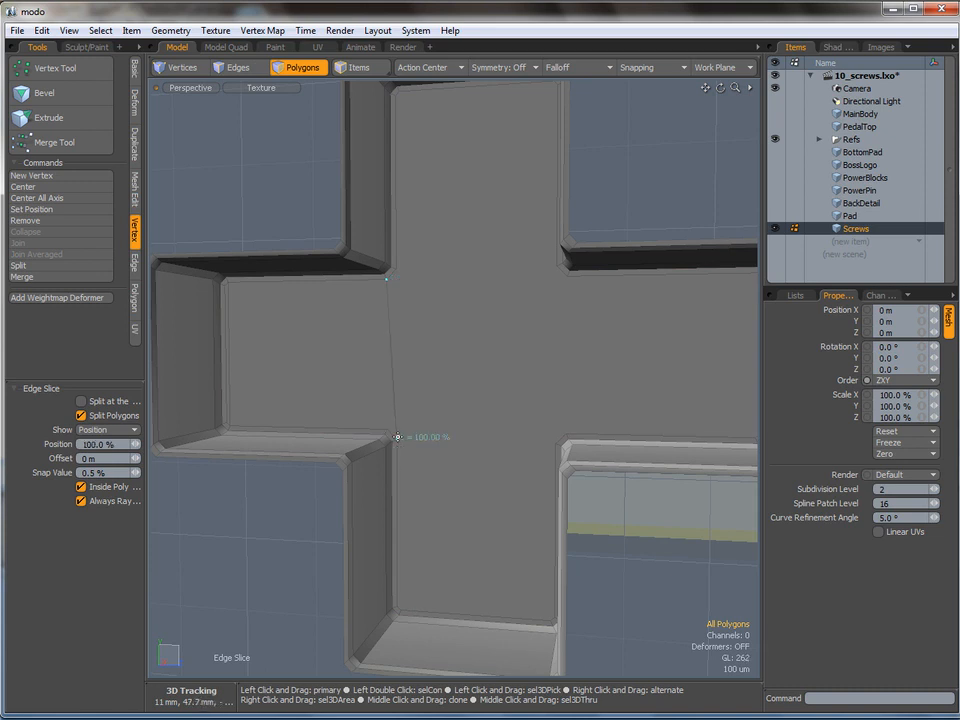
pyautogui.keyDown('shift'); pyautogui.moveTo(388, 431); pyautogui.dragTo(484, 568); pyautogui.keyUp('shift')
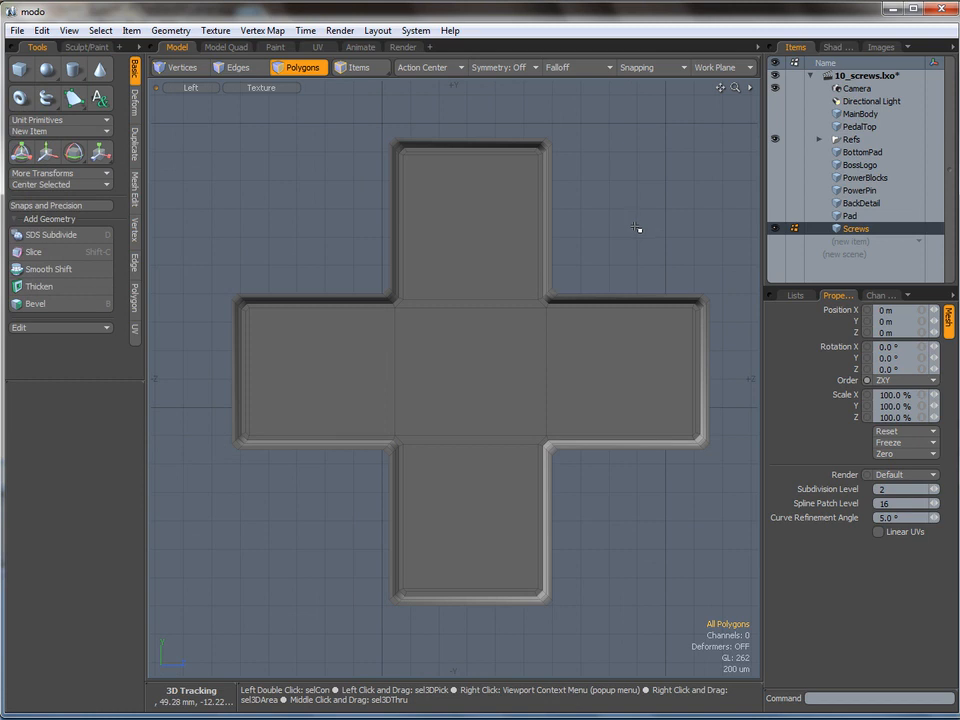
# Check the recess floor's layout by selecting its arm, center and border polygons
pyautogui.click(268, 359)
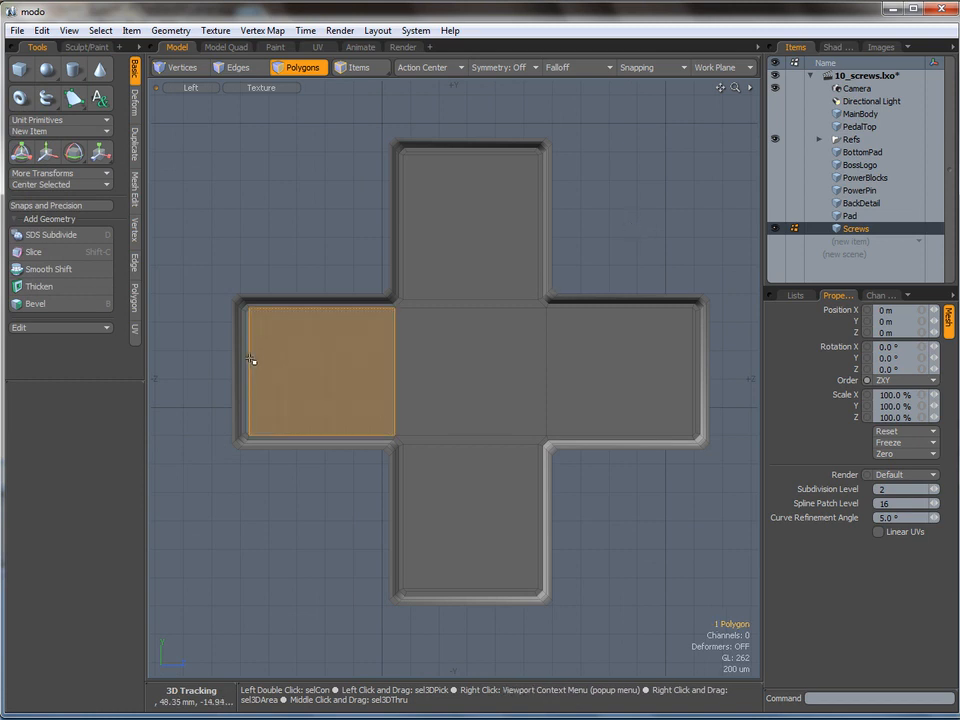
pyautogui.click(250, 356)
pyautogui.click(310, 378)
pyautogui.moveTo(474, 302); pyautogui.dragTo(467, 379)
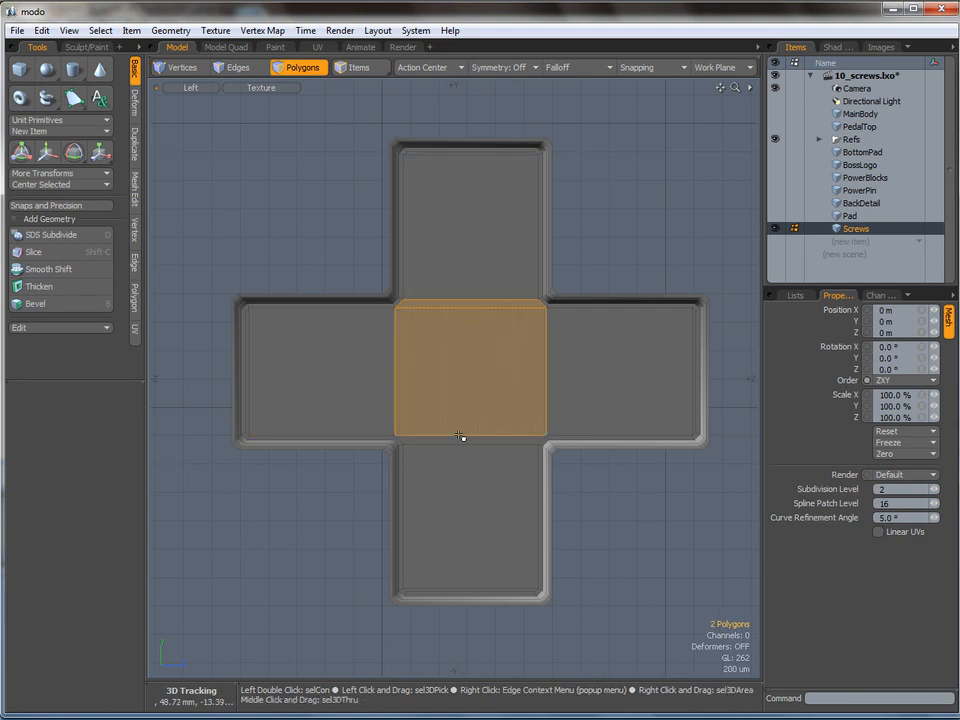
pyautogui.moveTo(460, 436); pyautogui.dragTo(460, 443)
pyautogui.click(585, 270)
# Draw a 32-sided X-axis cylinder centered on the cross, with 3 mm Y and Z radii, a 610 um X radius and 12 segments
pyautogui.keyDown('ctrl'); pyautogui.keyDown('alt'); pyautogui.moveTo(585, 270); pyautogui.dragTo(473, 344); pyautogui.keyUp('alt'); pyautogui.keyUp('ctrl')
pyautogui.click(73, 68)
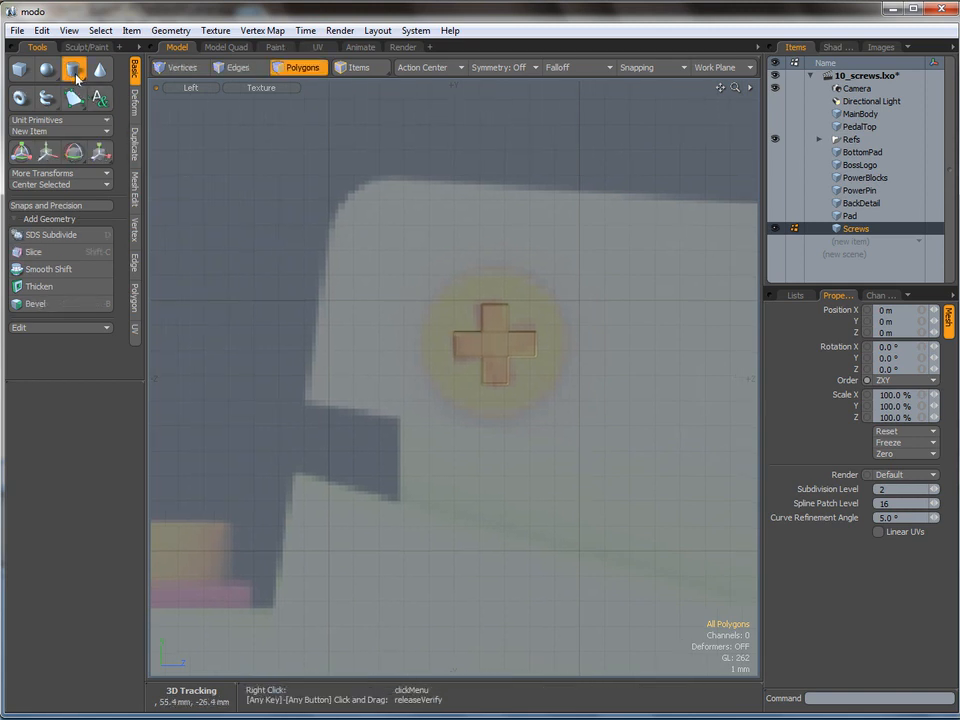
pyautogui.moveTo(428, 277); pyautogui.dragTo(568, 414)
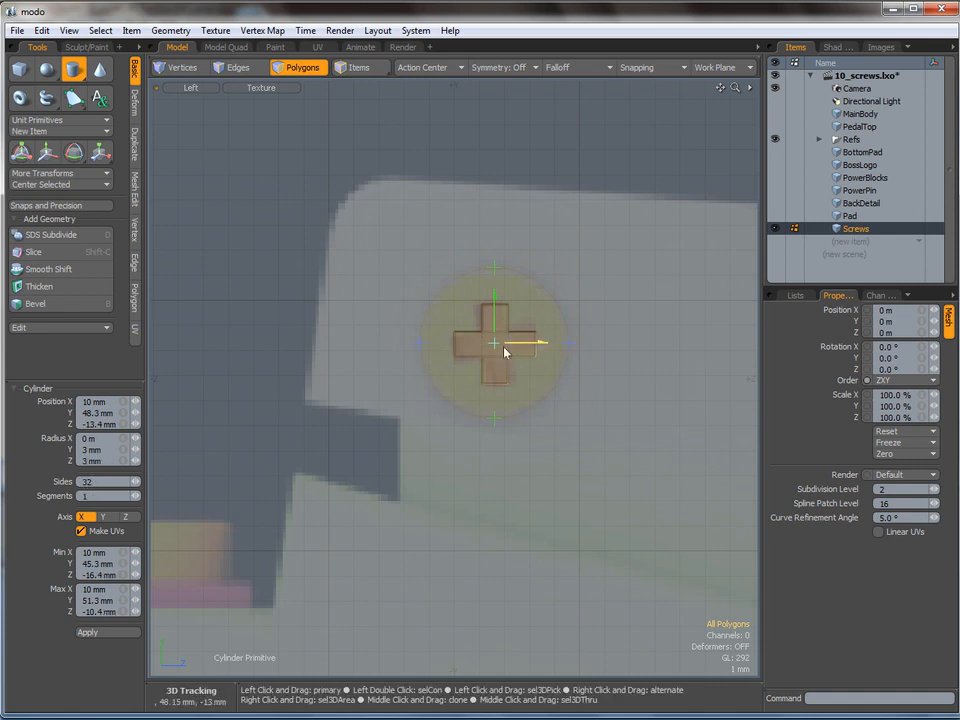
pyautogui.hotkey('ctrl', 'alt')
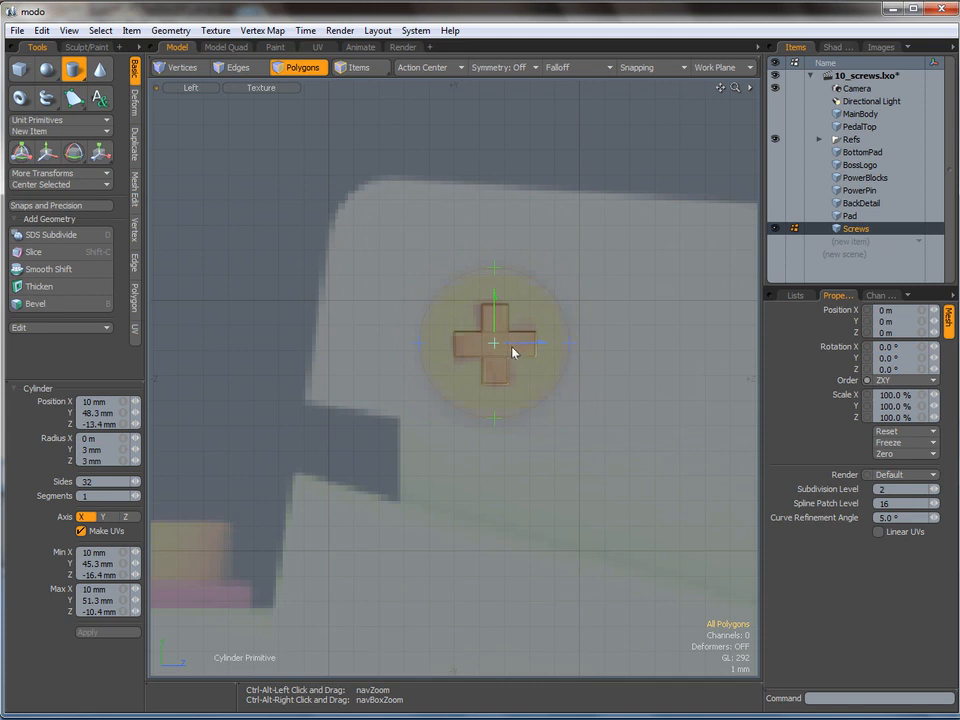
pyautogui.hotkey('ctrl', 'space')
pyautogui.click(474, 364)
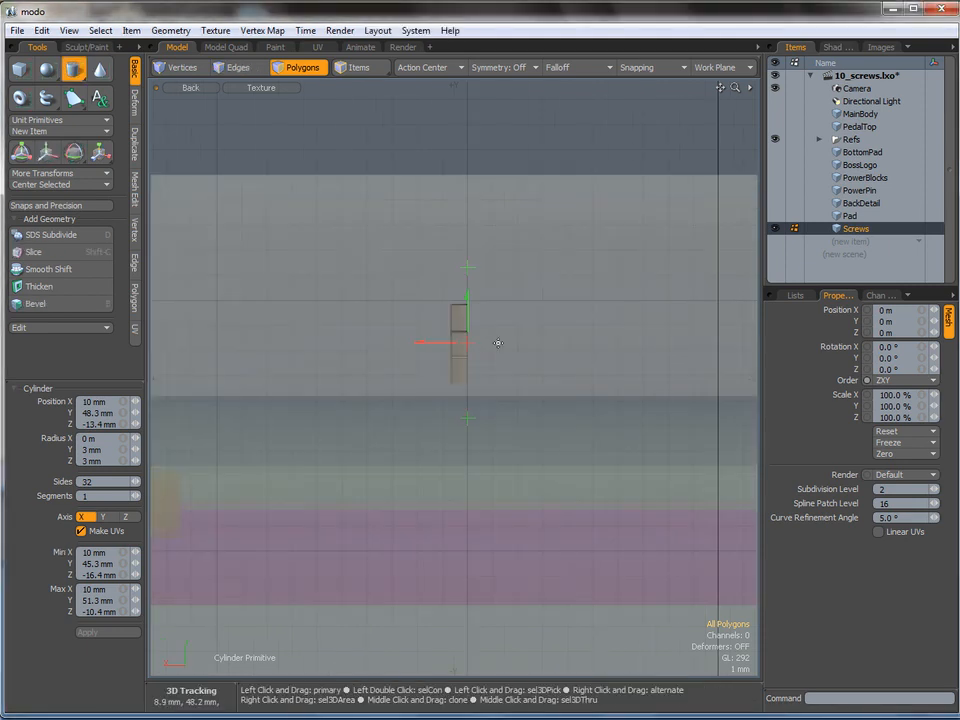
pyautogui.keyDown('ctrl'); pyautogui.keyDown('alt'); pyautogui.moveTo(454, 343); pyautogui.dragTo(412, 313); pyautogui.keyUp('alt'); pyautogui.keyUp('ctrl')
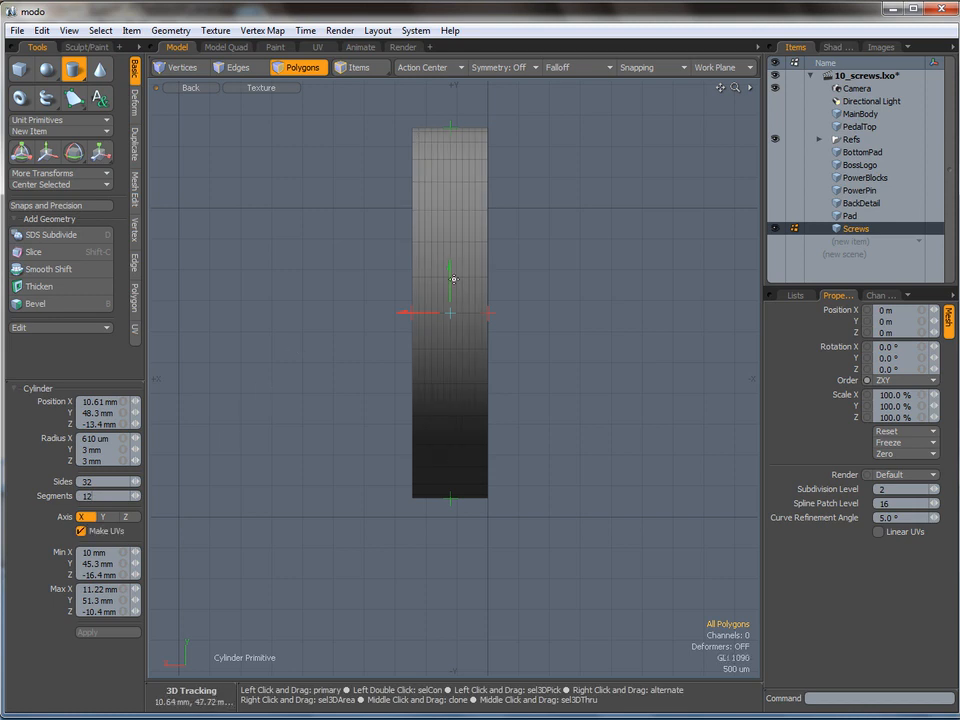
# Set the cylinder's segments to 1 and finish the primitive
pyautogui.click(100, 495)
pyautogui.write('1')
pyautogui.press('Return')
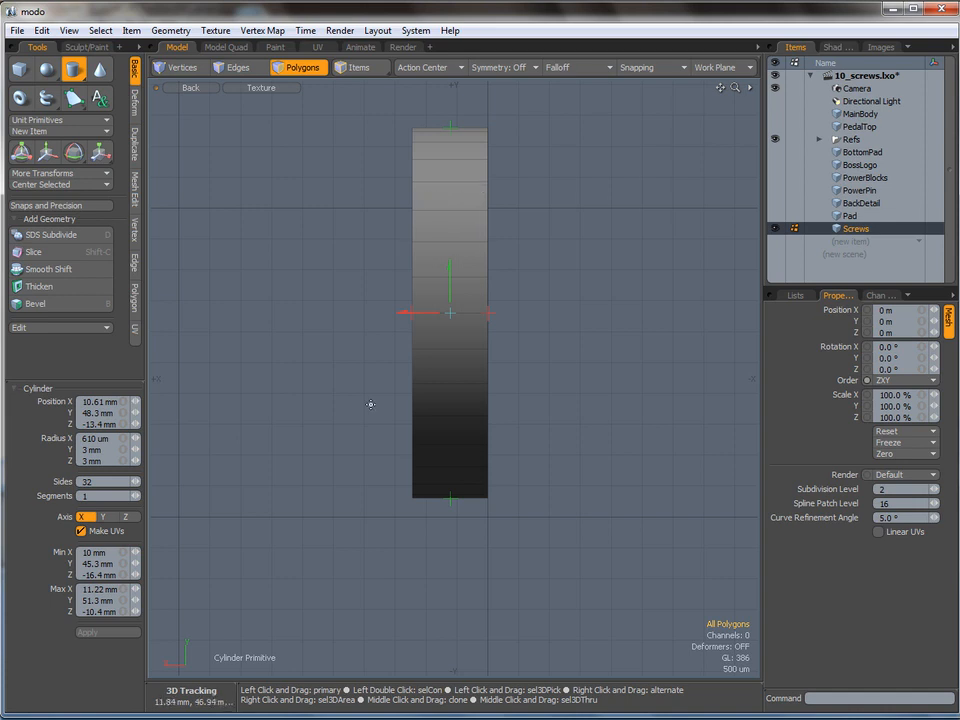
pyautogui.press('space')
# Inset the cylinder's cross-side cap by 776 um and delete the resulting inner polygon
pyautogui.hotkey('ctrl', 'space')
pyautogui.click(414, 367)
pyautogui.keyDown('alt'); pyautogui.moveTo(467, 332); pyautogui.dragTo(333, 328); pyautogui.keyUp('alt')
pyautogui.click(396, 254)
pyautogui.press('b')
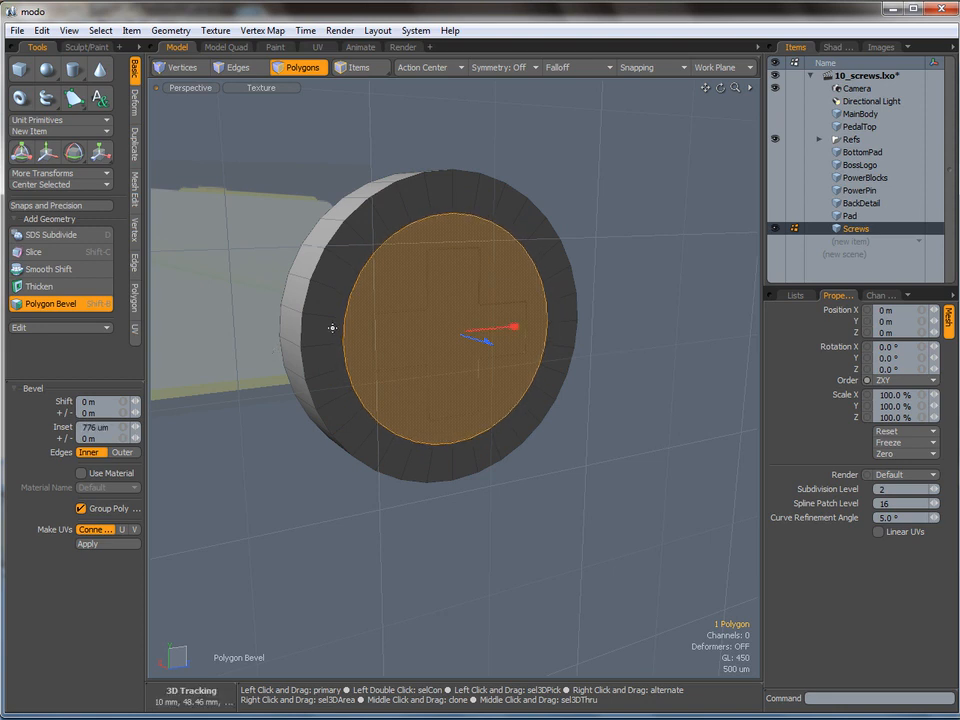
pyautogui.press('Delete')
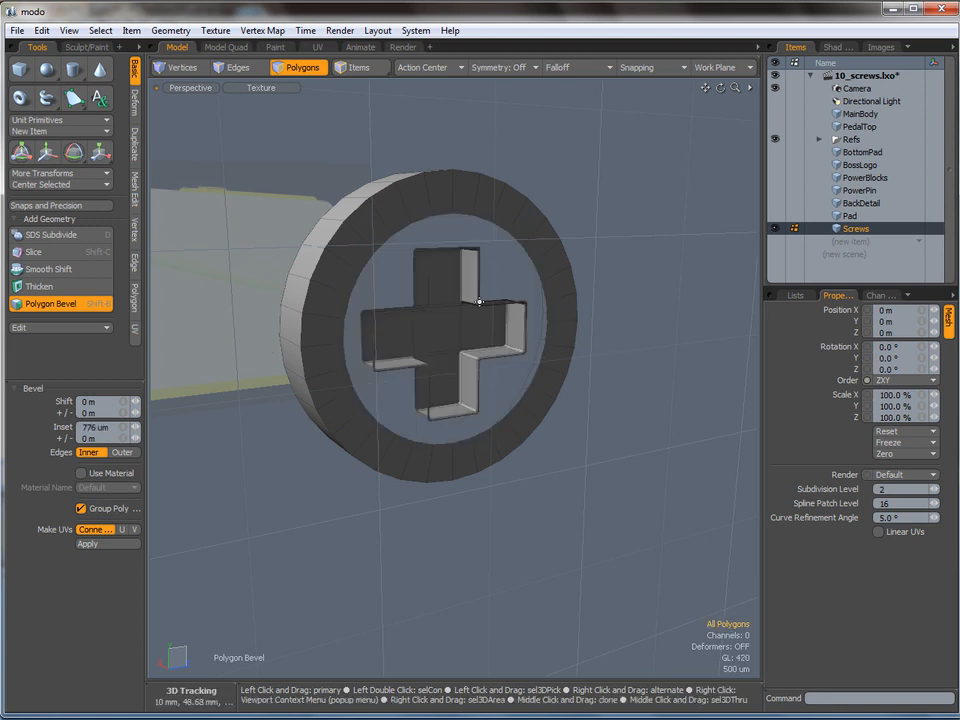
pyautogui.press('space')
# Compare the edge counts of the circular opening and the cross outline by selecting each edge loop
pyautogui.keyDown('alt'); pyautogui.moveTo(546, 251); pyautogui.dragTo(474, 244); pyautogui.keyUp('alt')
pyautogui.keyDown('ctrl'); pyautogui.keyDown('alt'); pyautogui.moveTo(474, 244); pyautogui.dragTo(513, 240); pyautogui.keyUp('alt'); pyautogui.keyUp('ctrl')
pyautogui.keyDown('alt'); pyautogui.moveTo(513, 240); pyautogui.dragTo(482, 212); pyautogui.keyUp('alt')
pyautogui.press('2')
pyautogui.doubleClick(424, 200)
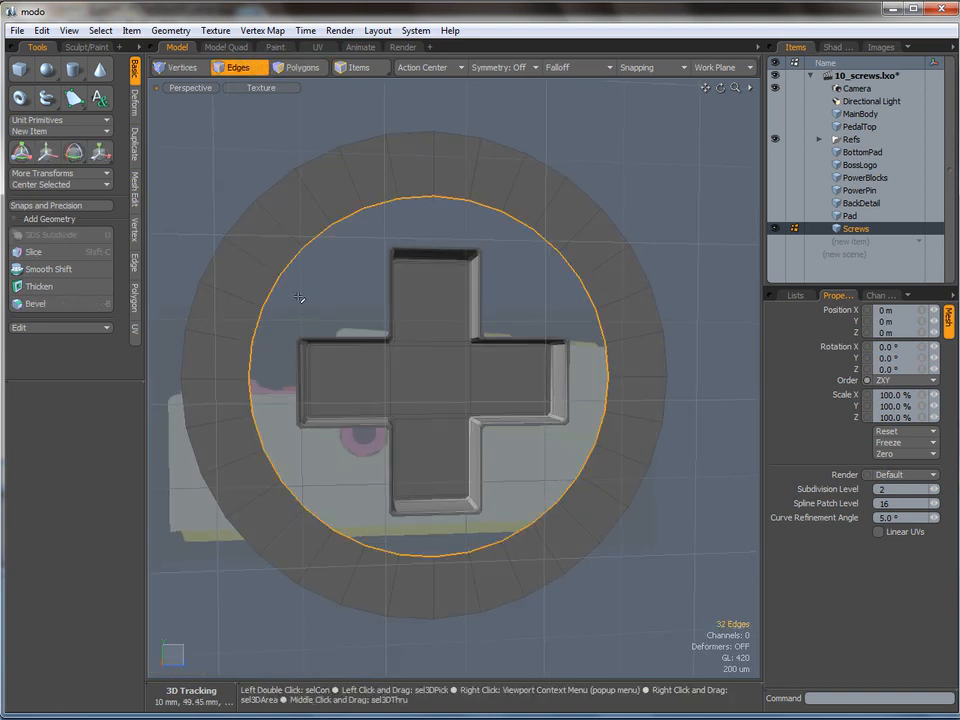
pyautogui.keyDown('ctrl'); pyautogui.keyDown('alt'); pyautogui.moveTo(396, 321); pyautogui.dragTo(516, 403); pyautogui.keyUp('alt'); pyautogui.keyUp('ctrl')
pyautogui.click(367, 333)
pyautogui.doubleClick(367, 333)
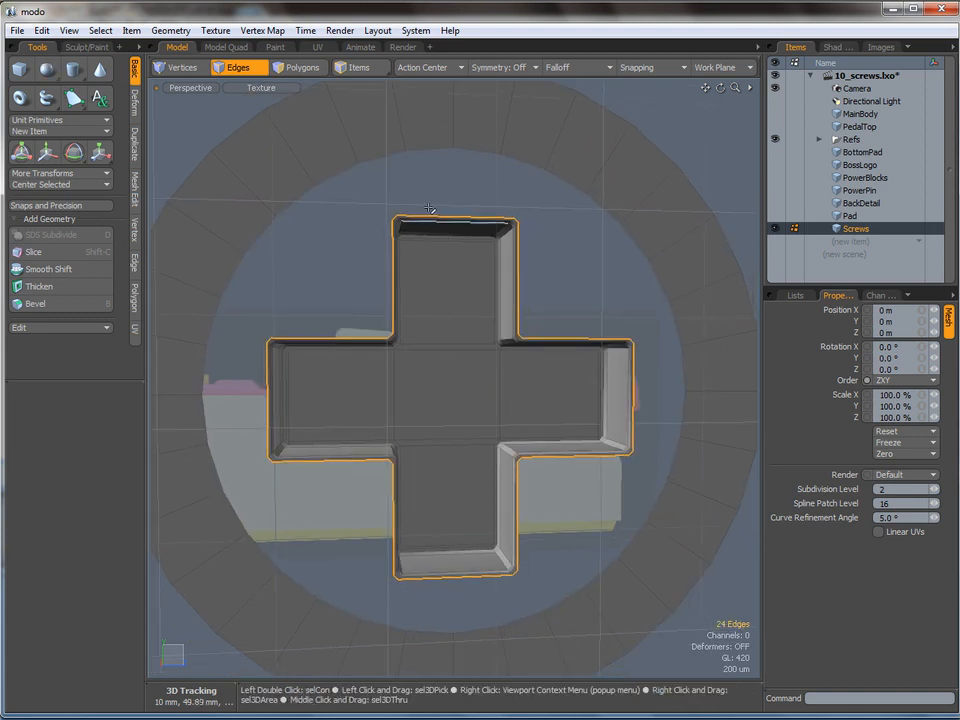
# Loop Slice the cross recess through two adjoining edges of its central square, with a count of 2 in each direction
pyautogui.keyDown('alt'); pyautogui.moveTo(454, 440); pyautogui.dragTo(454, 356); pyautogui.keyUp('alt')
pyautogui.click(444, 348)
pyautogui.keyDown('shift'); pyautogui.click(405, 395); pyautogui.keyUp('shift')
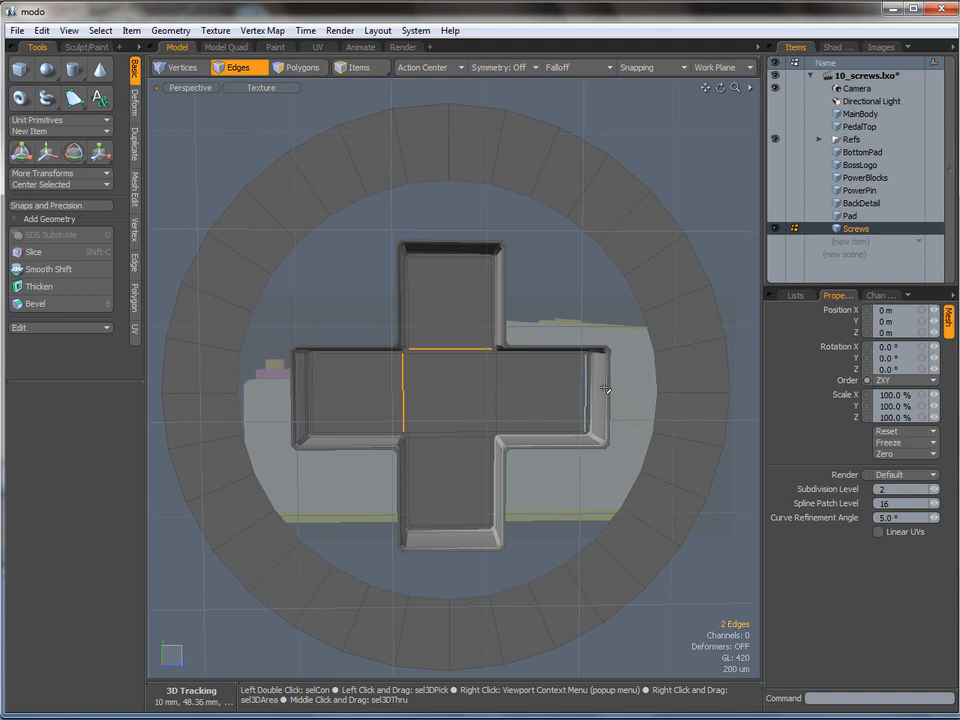
pyautogui.press('alt')
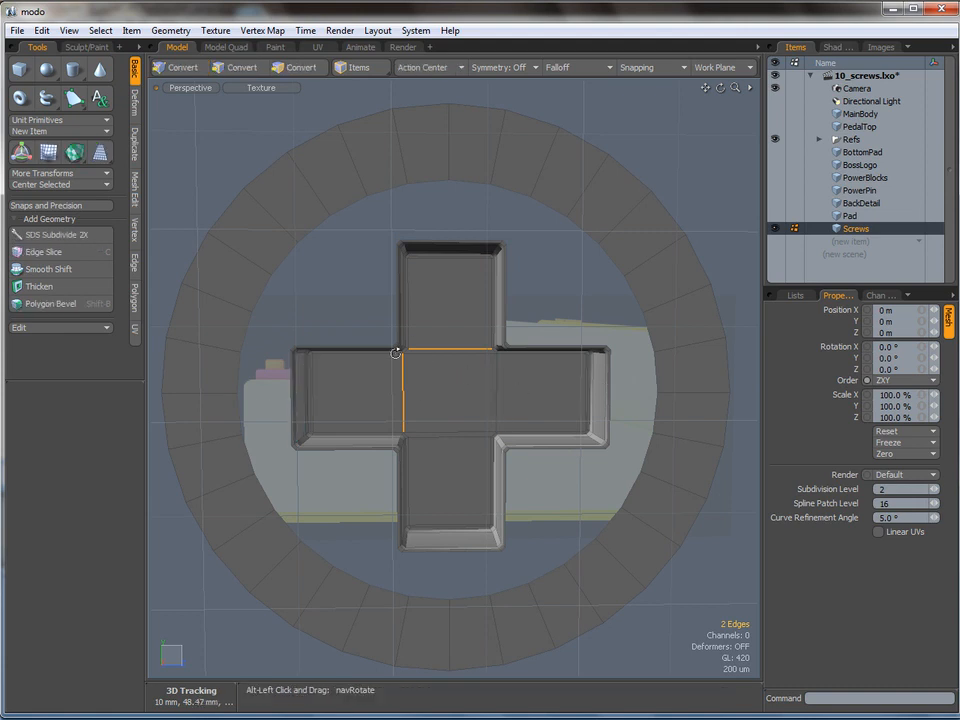
pyautogui.hotkey('alt', 'c')
pyautogui.click(450, 351)
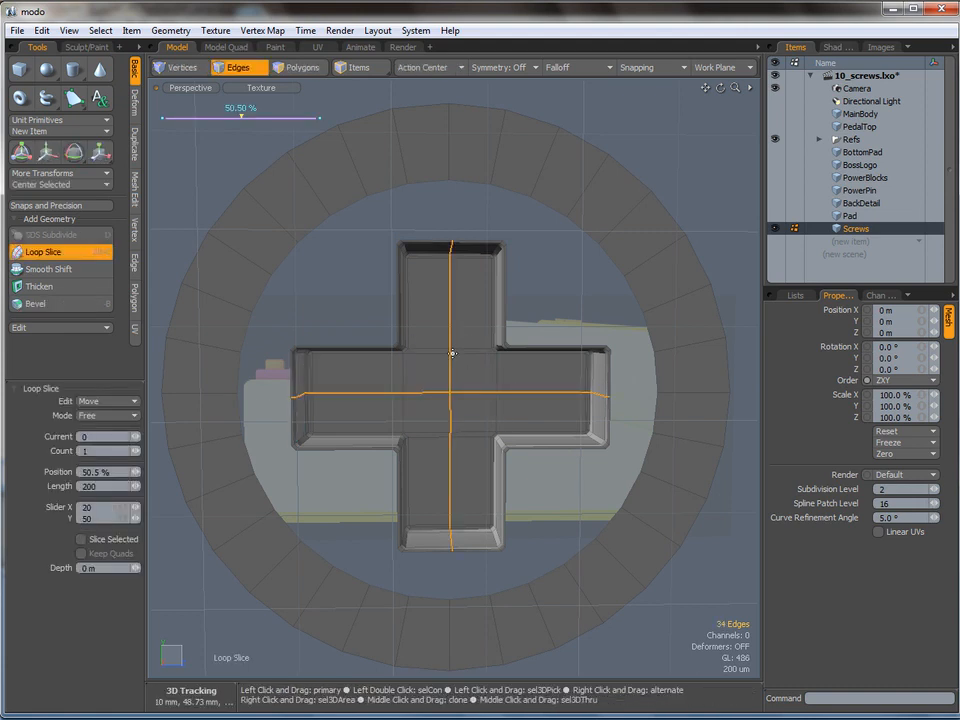
pyautogui.write('2')
pyautogui.press('space')
pyautogui.click(551, 294)
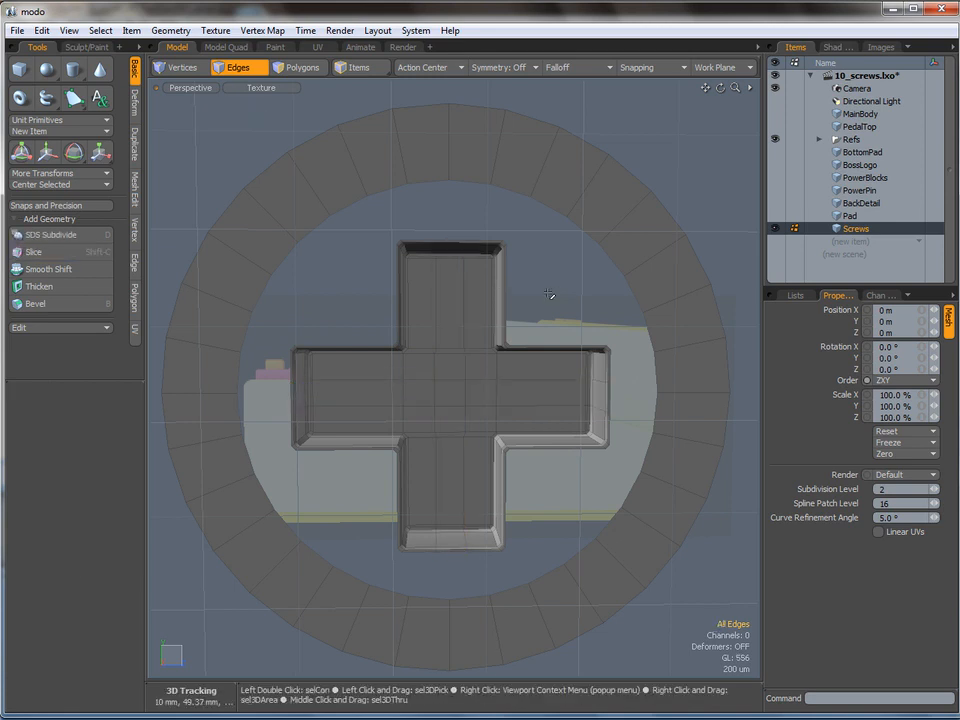
# Bridge the cross outline to the circular opening's edge loop with 1 segment and reversed orientation
pyautogui.keyDown('alt'); pyautogui.moveTo(516, 292); pyautogui.dragTo(512, 299); pyautogui.keyUp('alt')
pyautogui.doubleClick(630, 432)
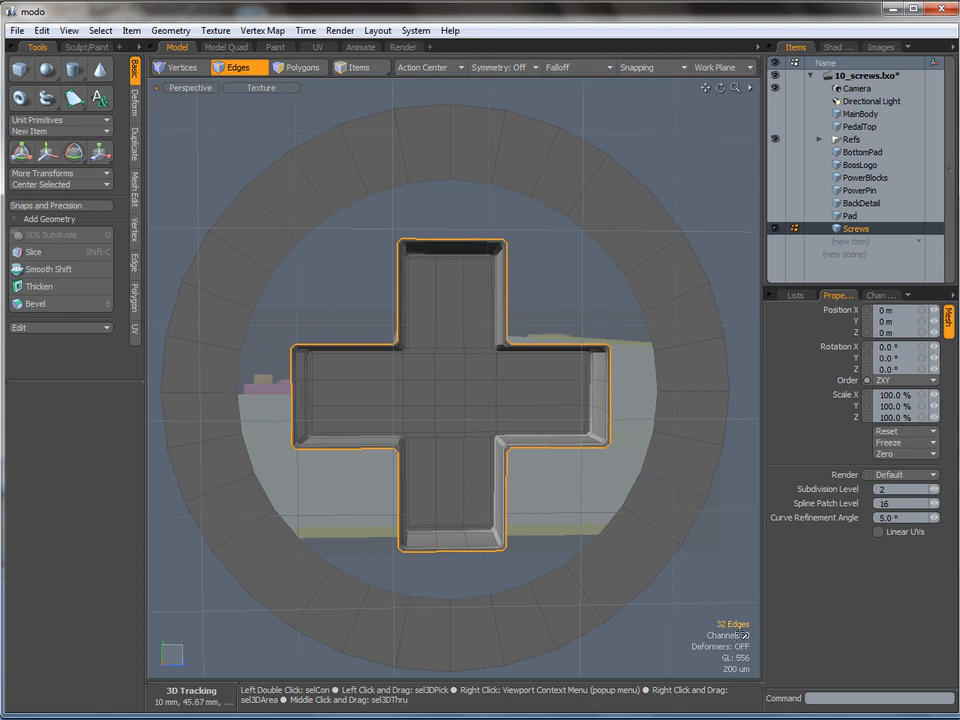
pyautogui.press('shift')
pyautogui.keyDown('shift'); pyautogui.doubleClick(512, 593); pyautogui.keyUp('shift')
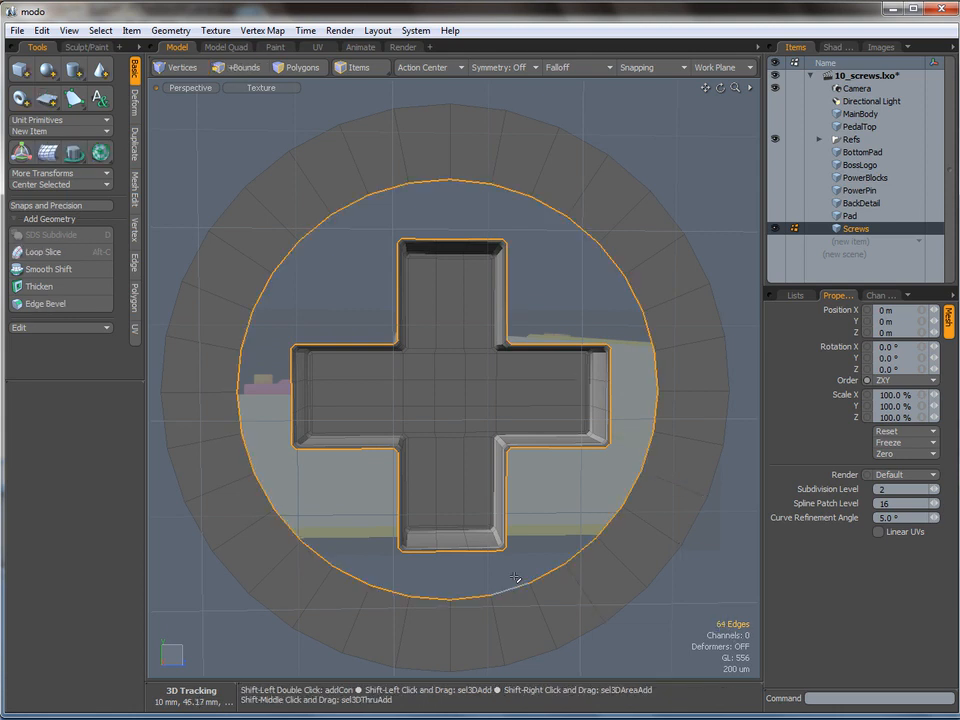
pyautogui.click(135, 297)
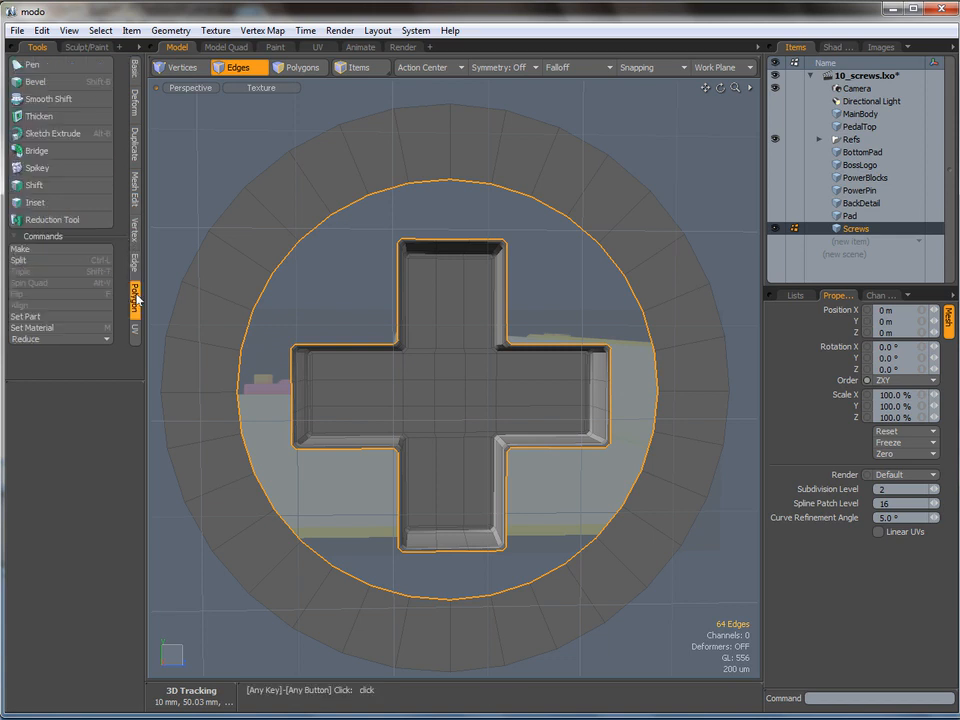
pyautogui.click(30, 150)
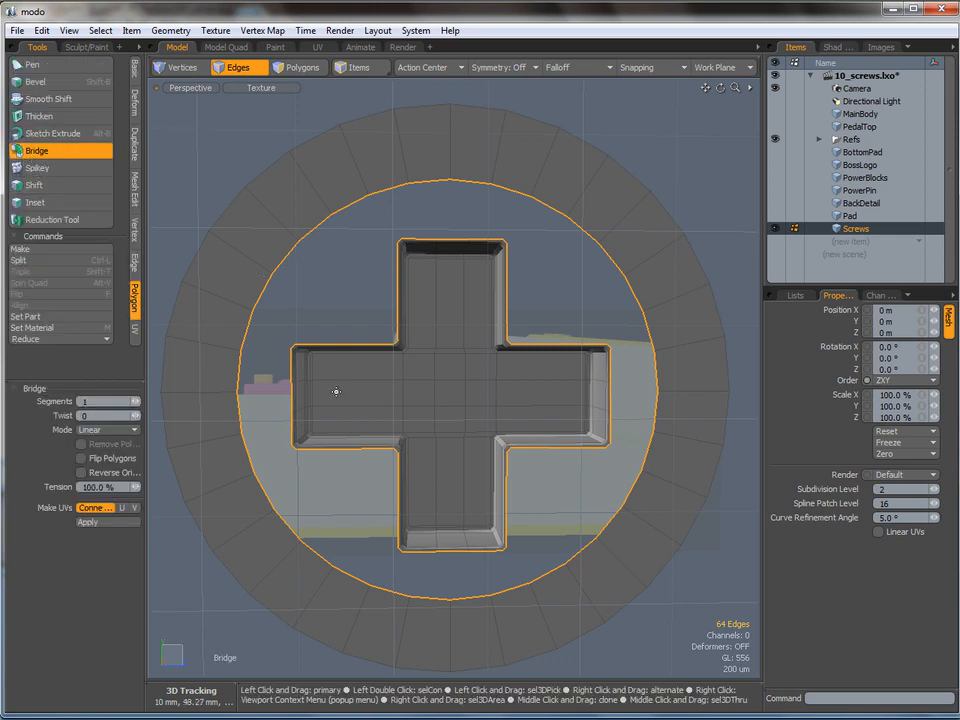
pyautogui.click(360, 291)
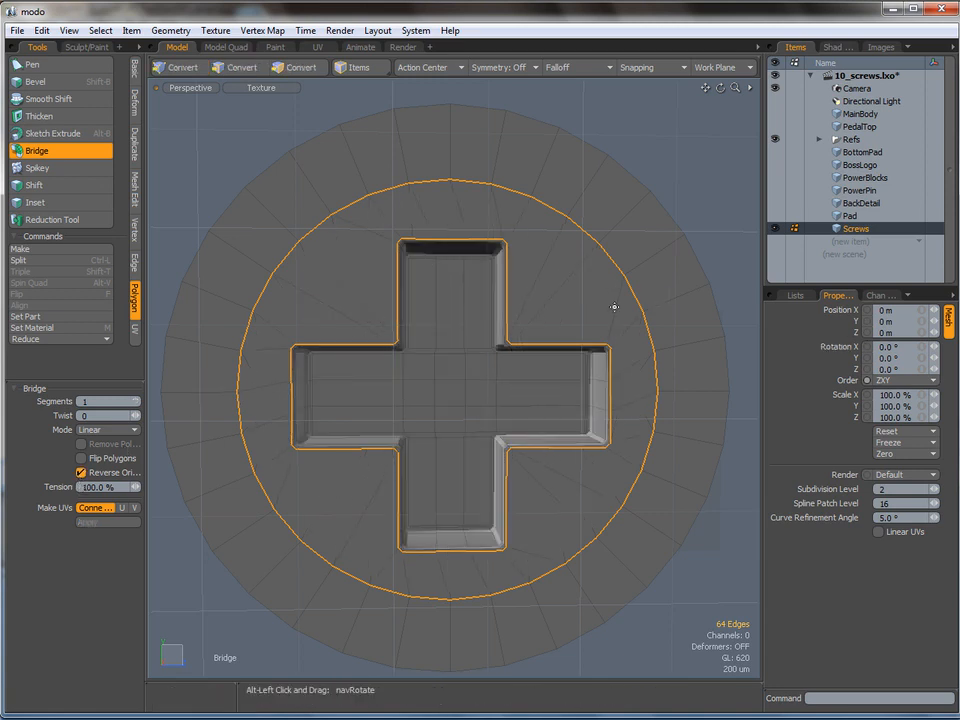
pyautogui.press('q')
pyautogui.click(701, 195)
# Bevel the screw head's outer front edge loop with a 390 um inset and round level 2
pyautogui.keyDown('alt'); pyautogui.moveTo(579, 317); pyautogui.dragTo(521, 381); pyautogui.keyUp('alt')
pyautogui.doubleClick(385, 313)
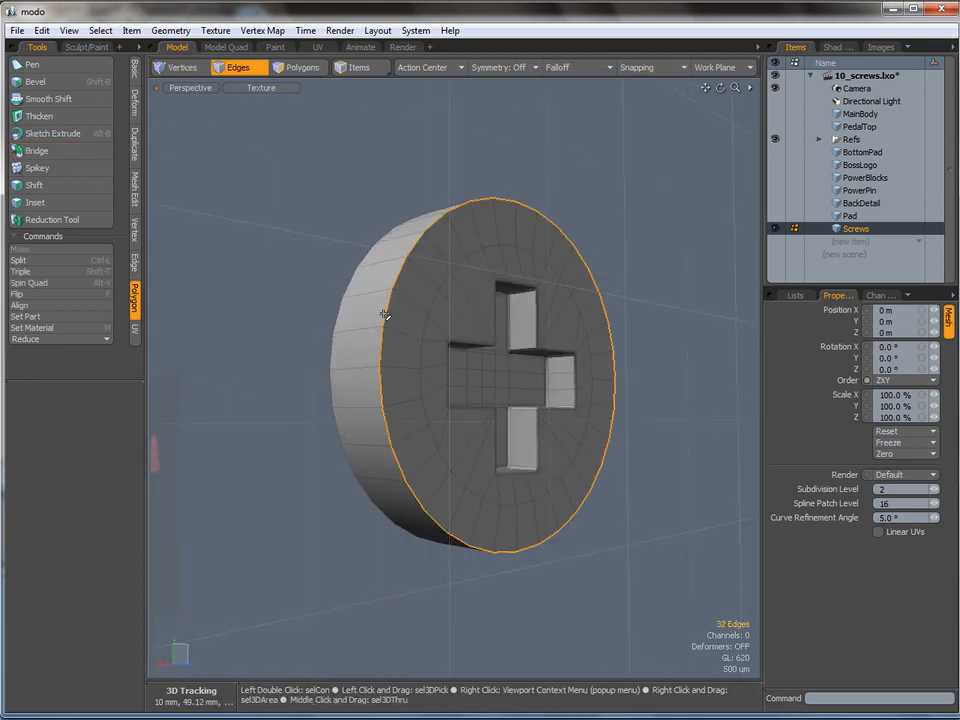
pyautogui.hotkey('shift', 'b')
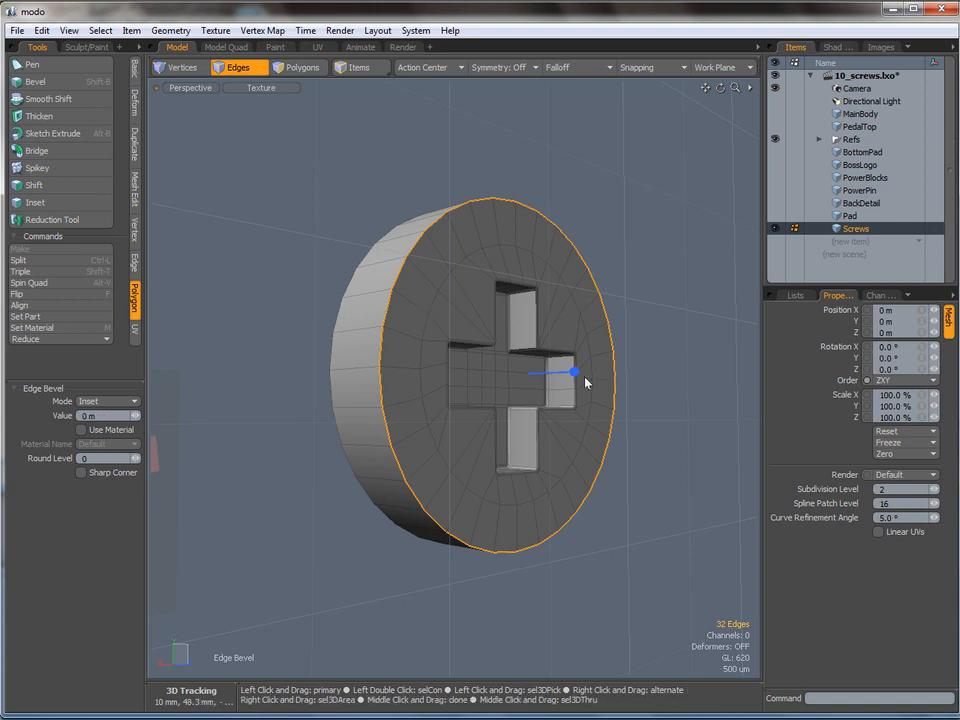
pyautogui.moveTo(427, 362); pyautogui.dragTo(482, 347)
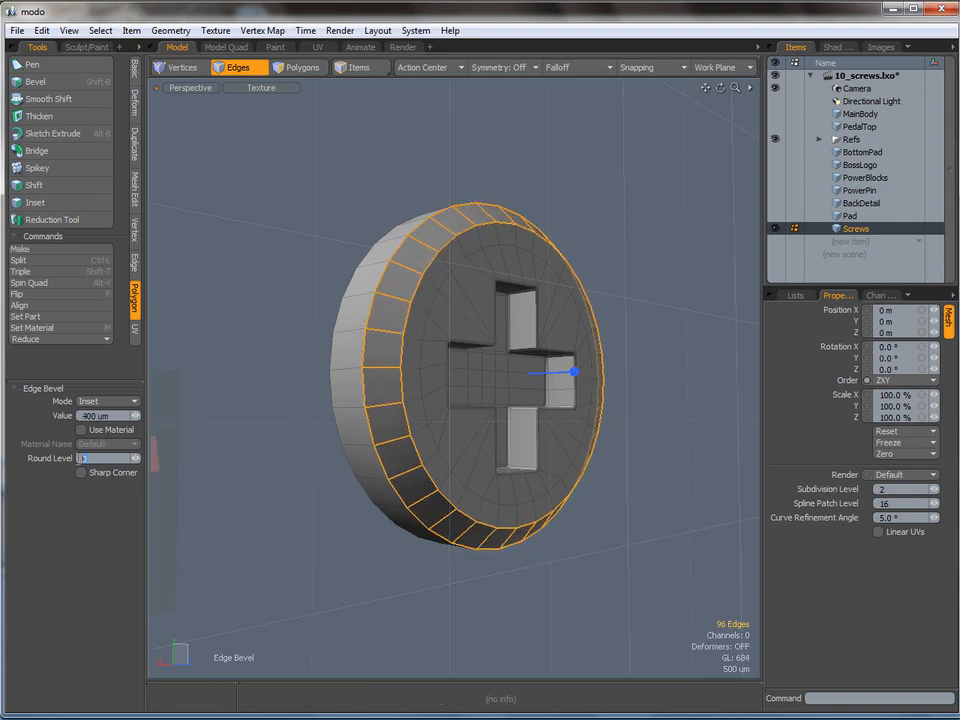
pyautogui.write('2')
pyautogui.press('Return')
pyautogui.moveTo(328, 353); pyautogui.dragTo(328, 353)
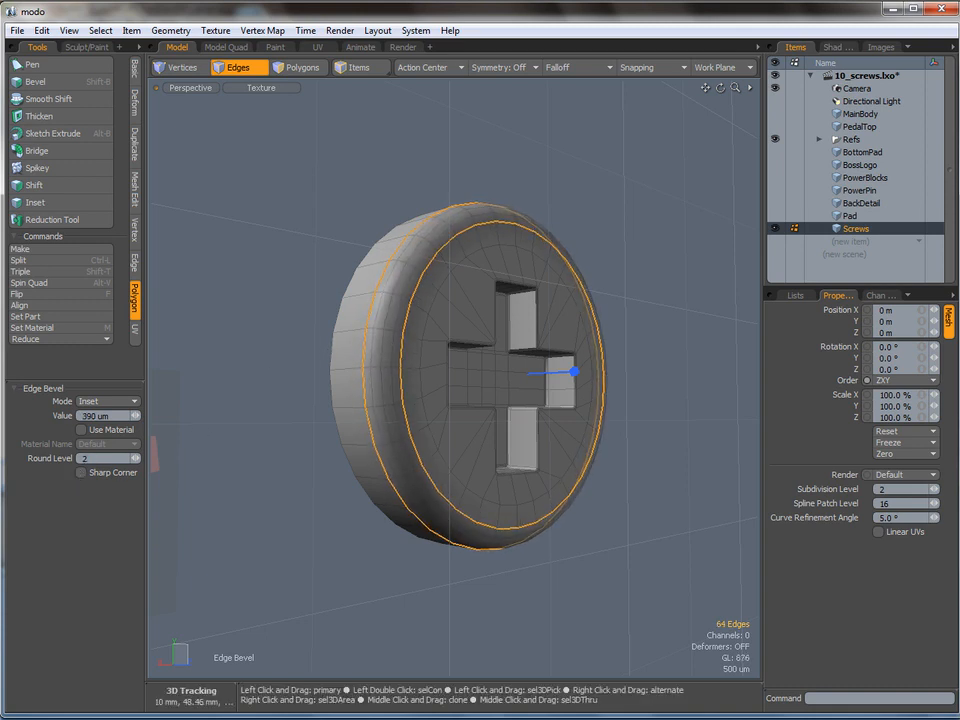
pyautogui.press('space')
# Bevel the screw head's back edge loop by 90 um as a flat chamfer without rounding
pyautogui.keyDown('alt'); pyautogui.moveTo(279, 392); pyautogui.dragTo(511, 330); pyautogui.keyUp('alt')
pyautogui.press('2')
pyautogui.doubleClick(468, 341)
pyautogui.press('b')
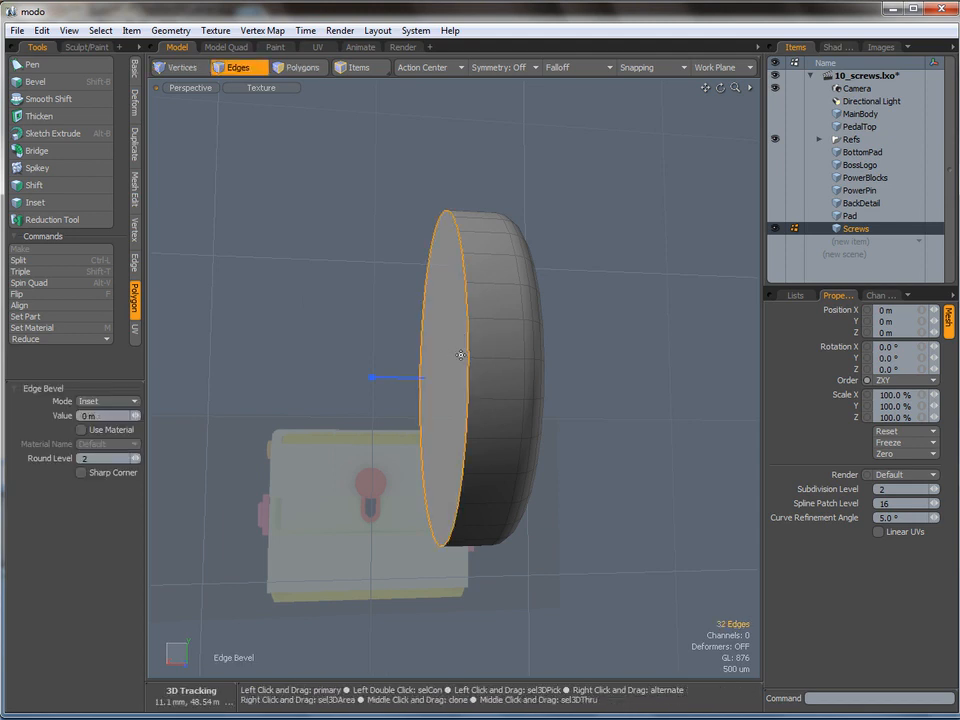
pyautogui.moveTo(352, 380); pyautogui.dragTo(382, 380)
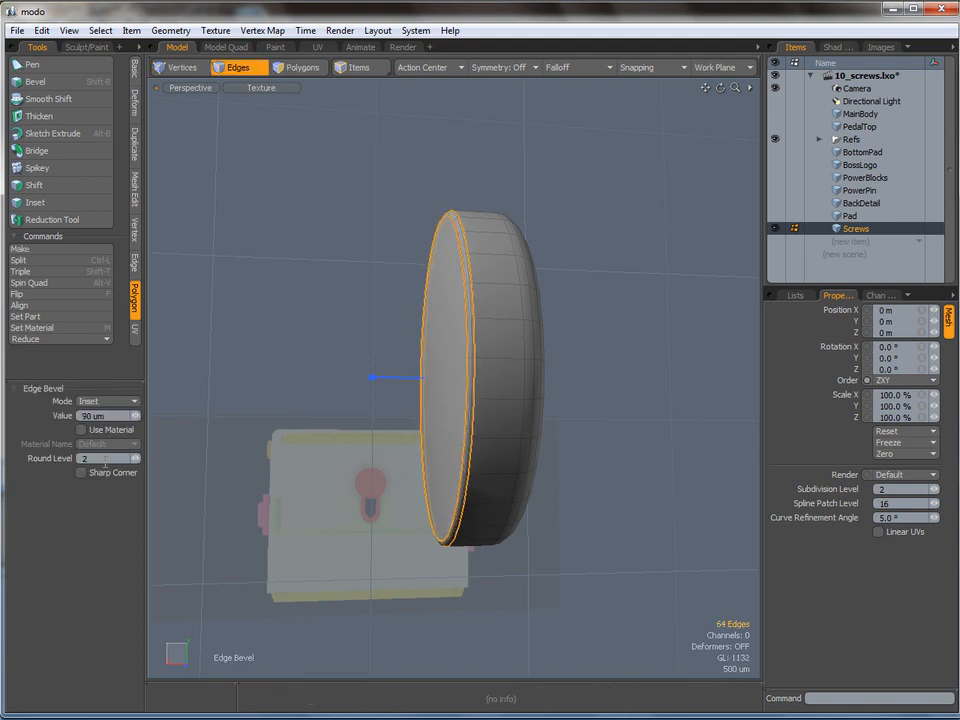
pyautogui.moveTo(486, 339)
pyautogui.keyDown('alt'); pyautogui.mouseDown()
pyautogui.moveTo(491, 324)
pyautogui.moveTo(485, 330)
pyautogui.mouseUp(); pyautogui.keyUp('alt')
pyautogui.keyDown('ctrl'); pyautogui.keyDown('alt'); pyautogui.moveTo(485, 330); pyautogui.dragTo(495, 332); pyautogui.keyUp('alt'); pyautogui.keyUp('ctrl')
pyautogui.press('space')
pyautogui.press('space')
# Inset the screw's back cap with Polygon Bevel and delete the inner polygon
pyautogui.click(468, 341)
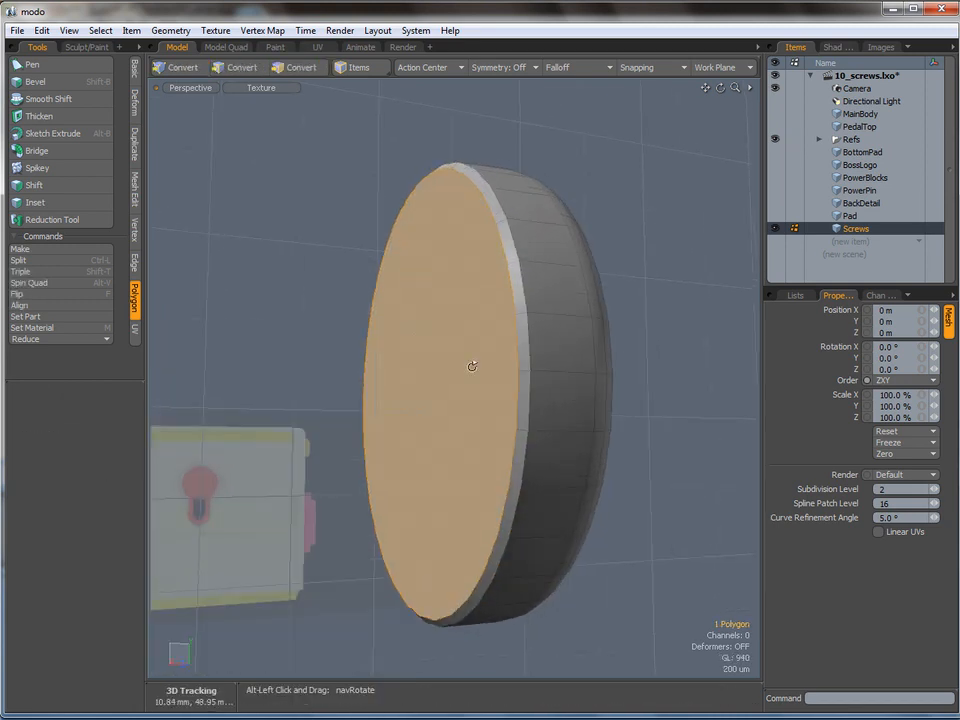
pyautogui.hotkey('shift', 'b')
pyautogui.click(439, 390)
pyautogui.moveTo(439, 395); pyautogui.dragTo(554, 396)
pyautogui.press('Delete')
pyautogui.keyDown('alt'); pyautogui.moveTo(640, 321); pyautogui.dragTo(561, 368); pyautogui.keyUp('alt')
pyautogui.press('space')
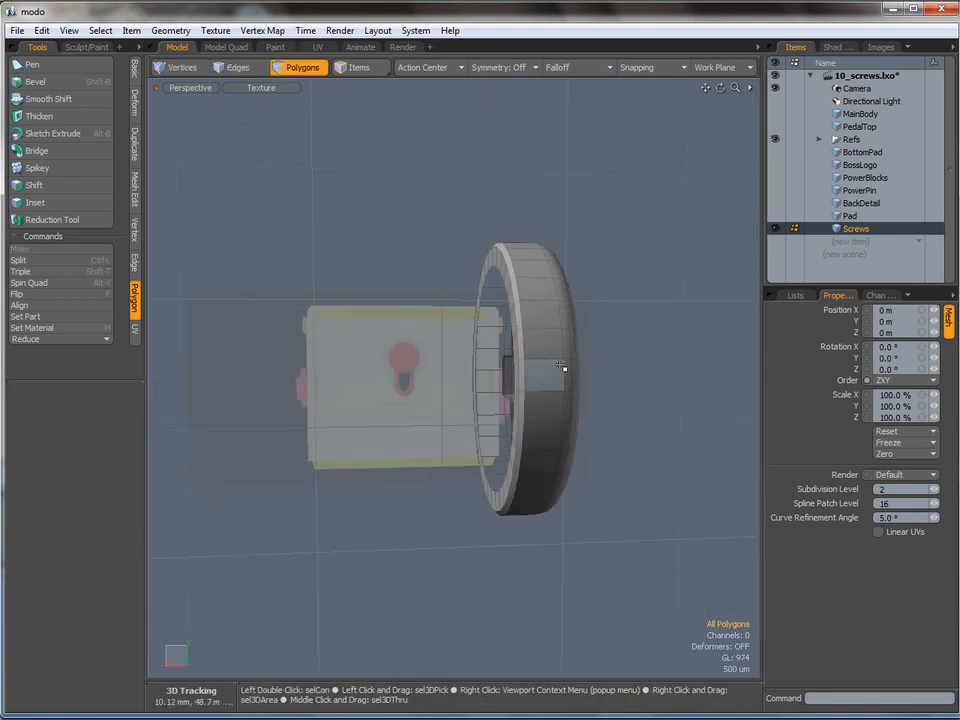
# Move the whole screw along X against the pedal top's side in the Back view, showing MainBody and PedalTop for placement
pyautogui.doubleClick(562, 372)
pyautogui.hotkey('ctrl', 'space')
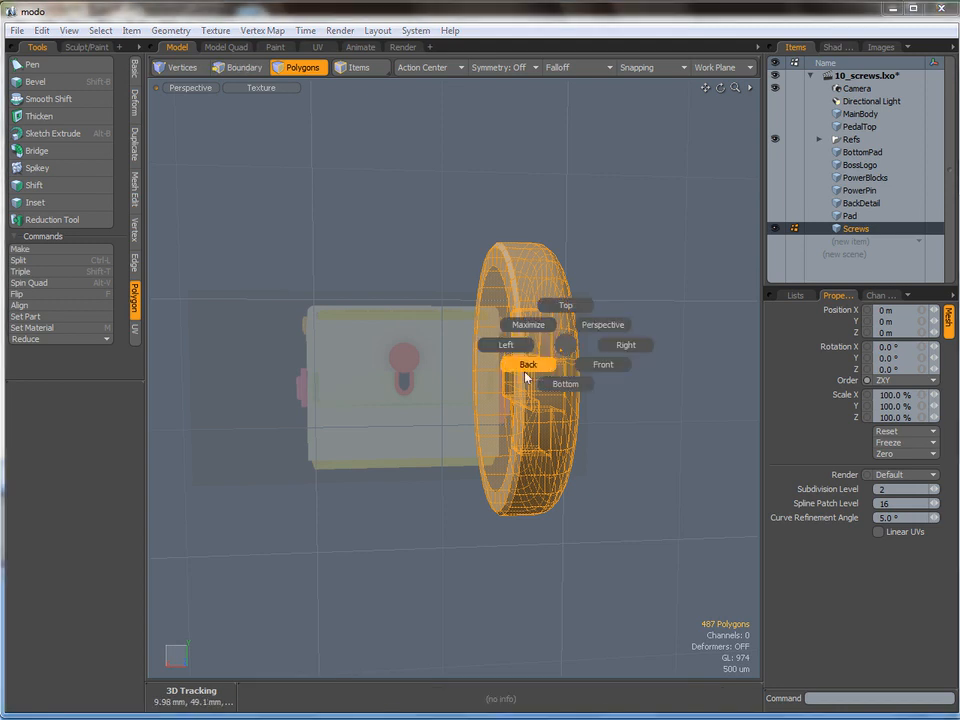
pyautogui.click(525, 364)
pyautogui.keyDown('ctrl'); pyautogui.keyDown('alt'); pyautogui.moveTo(557, 354); pyautogui.dragTo(473, 392); pyautogui.keyUp('alt'); pyautogui.keyUp('ctrl')
pyautogui.keyDown('ctrl'); pyautogui.keyDown('alt'); pyautogui.moveTo(537, 384); pyautogui.dragTo(379, 373); pyautogui.keyUp('alt'); pyautogui.keyUp('ctrl')
pyautogui.press('w')
pyautogui.moveTo(285, 285); pyautogui.dragTo(605, 394)
pyautogui.click(774, 114)
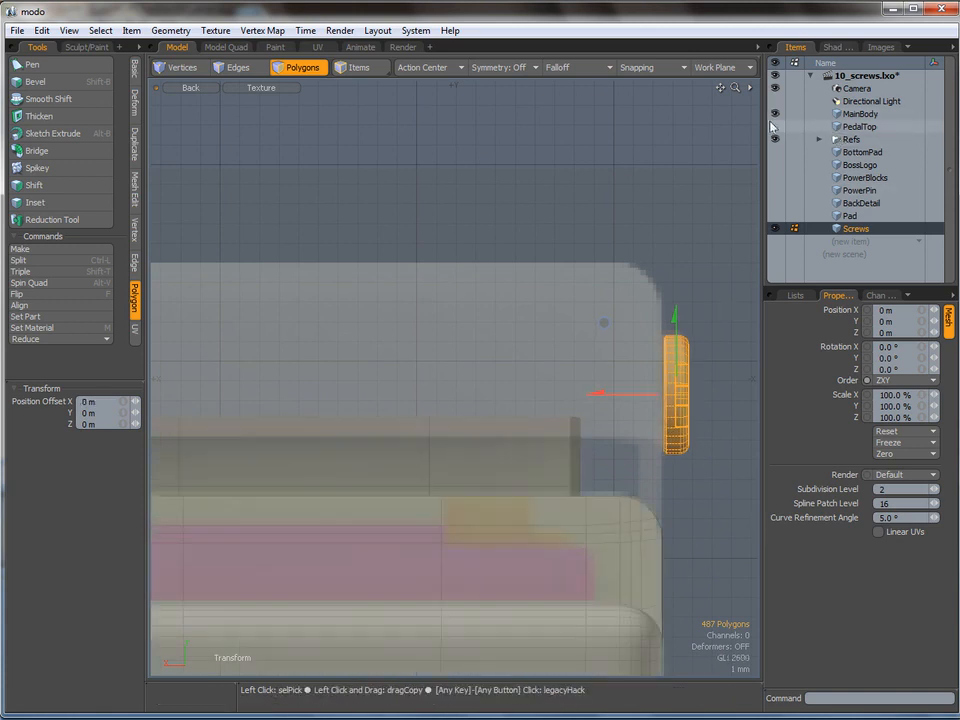
pyautogui.click(776, 129)
pyautogui.moveTo(614, 394); pyautogui.dragTo(614, 394)
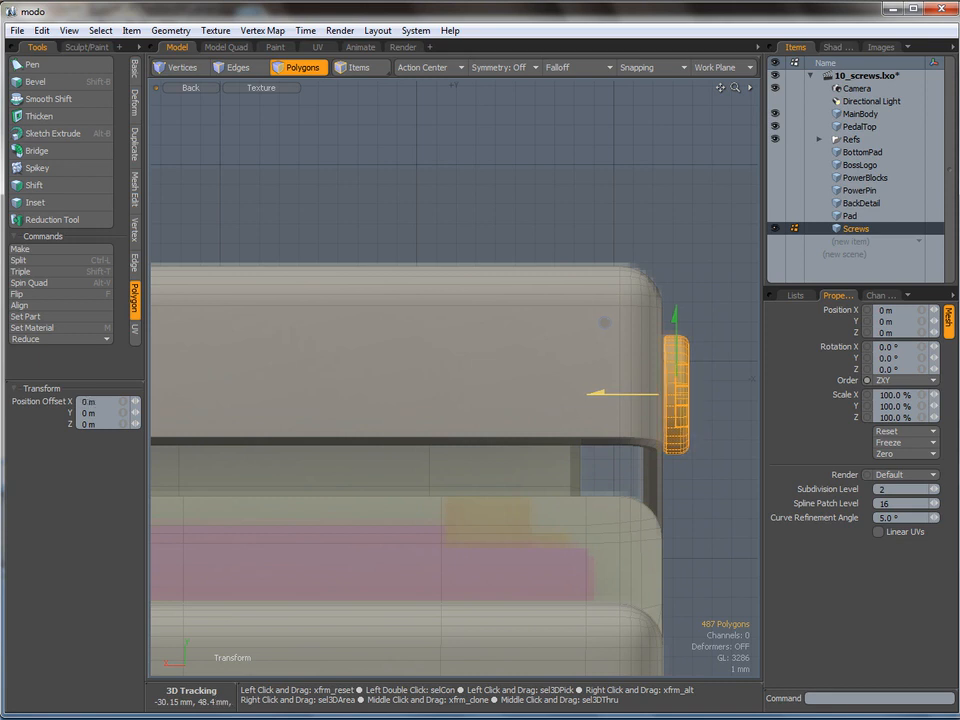
# Rotate the screw -20.5° about the X axis
pyautogui.keyDown('ctrl'); pyautogui.keyDown('alt'); pyautogui.moveTo(637, 434); pyautogui.dragTo(463, 435); pyautogui.keyUp('alt'); pyautogui.keyUp('ctrl')
pyautogui.hotkey('ctrl', 'space')
pyautogui.click(570, 417)
pyautogui.press('e')
pyautogui.moveTo(514, 369); pyautogui.dragTo(486, 338)
pyautogui.keyDown('alt'); pyautogui.moveTo(408, 409); pyautogui.dragTo(500, 440); pyautogui.keyUp('alt')
pyautogui.keyDown('alt'); pyautogui.moveTo(500, 440); pyautogui.dragTo(521, 421); pyautogui.keyUp('alt')
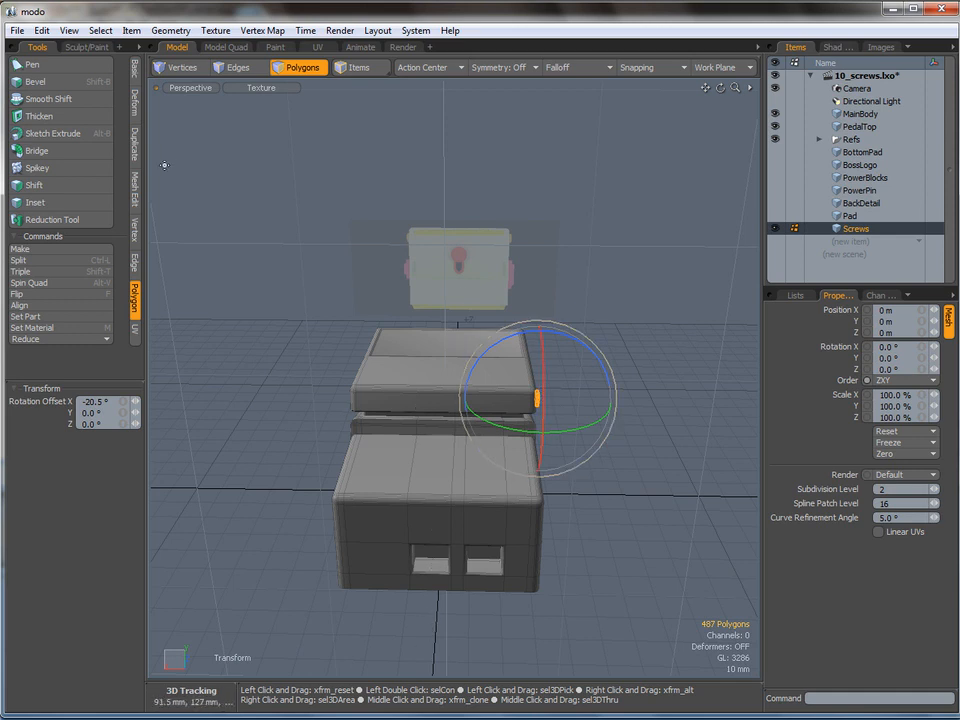
# Mirror the screw across the X axis at the world center to place a copy on the pedal's opposite side
pyautogui.click(134, 152)
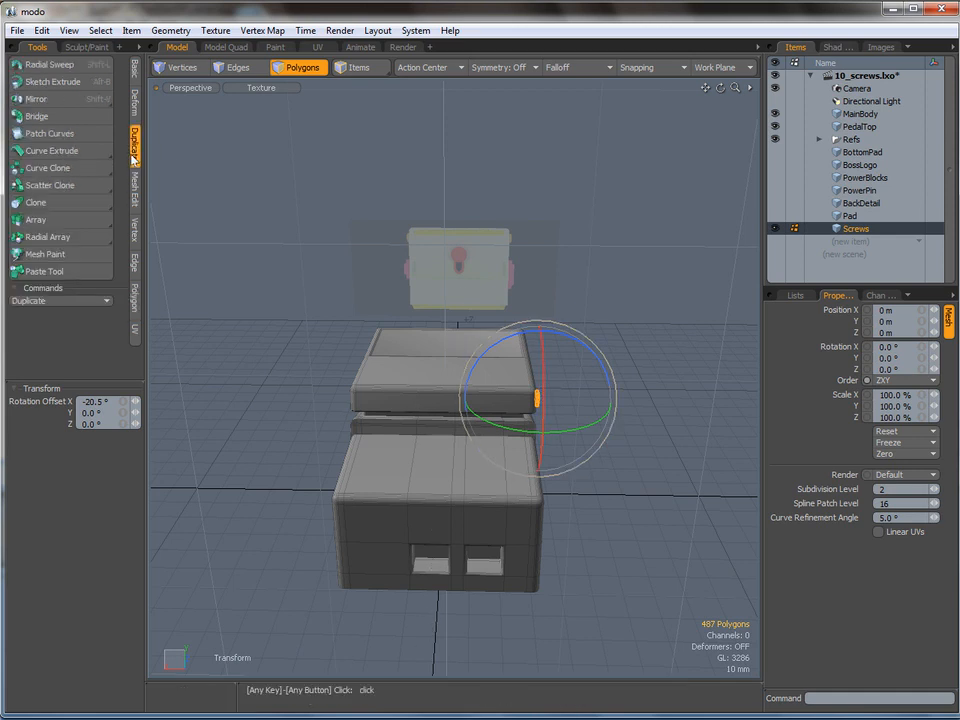
pyautogui.click(36, 100)
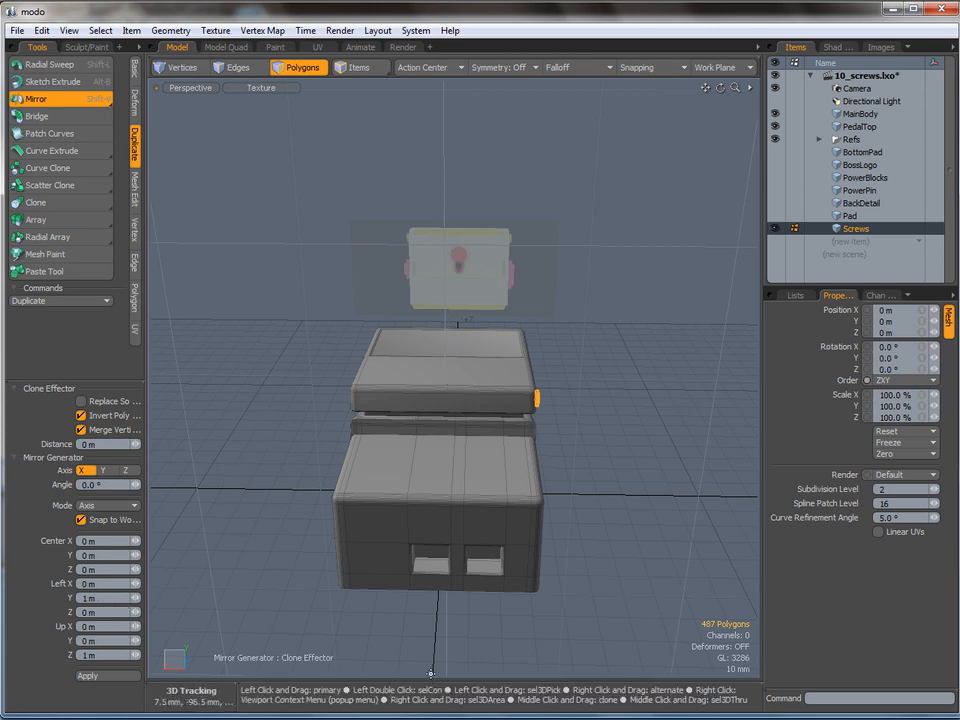
pyautogui.click(88, 677)
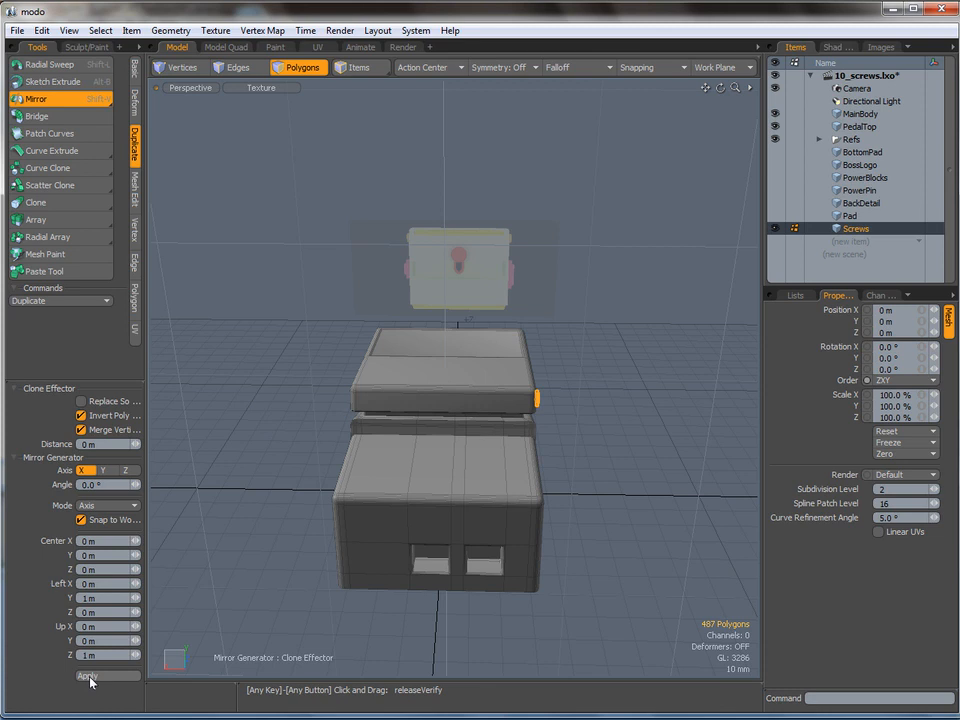
pyautogui.keyDown('alt'); pyautogui.moveTo(182, 407); pyautogui.dragTo(400, 428); pyautogui.keyUp('alt')
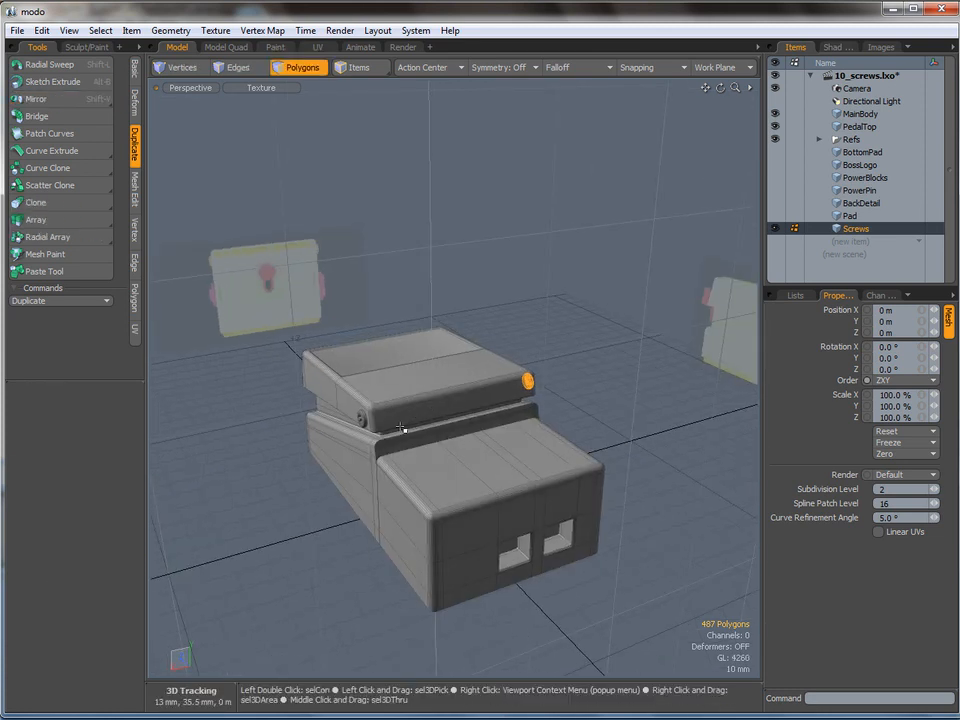
pyautogui.keyDown('alt'); pyautogui.moveTo(343, 309); pyautogui.dragTo(600, 335); pyautogui.keyUp('alt')
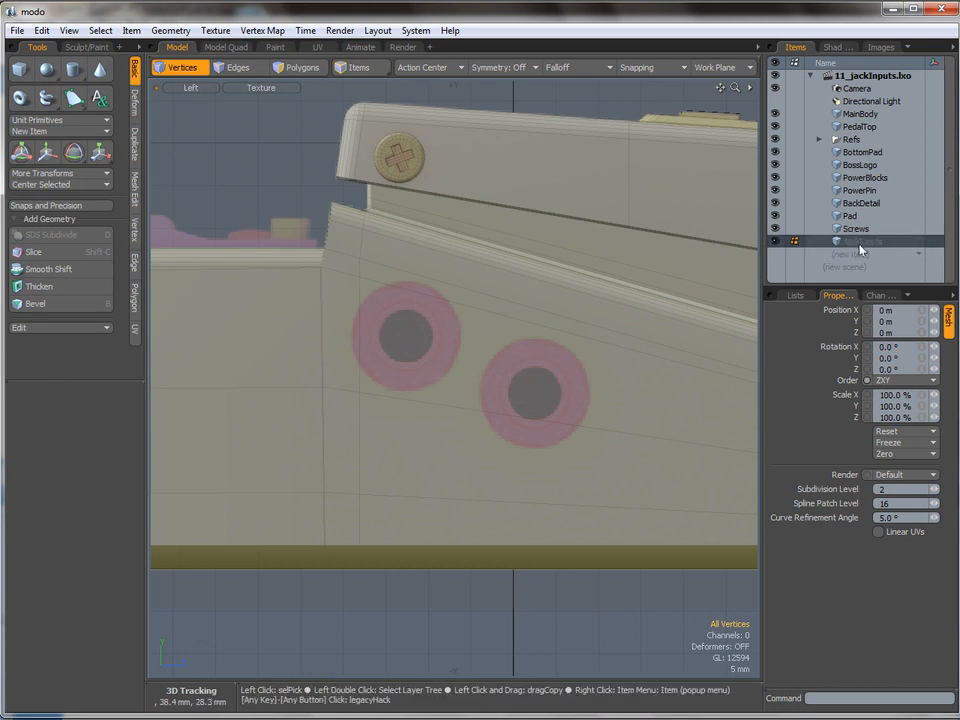
# Round the hexagonal nut's six corner edges with an Edge Bevel of about 740 um and Round Level 2
pyautogui.keyDown('ctrl'); pyautogui.keyDown('alt'); pyautogui.moveTo(414, 317); pyautogui.dragTo(448, 324); pyautogui.keyUp('alt'); pyautogui.keyUp('ctrl')
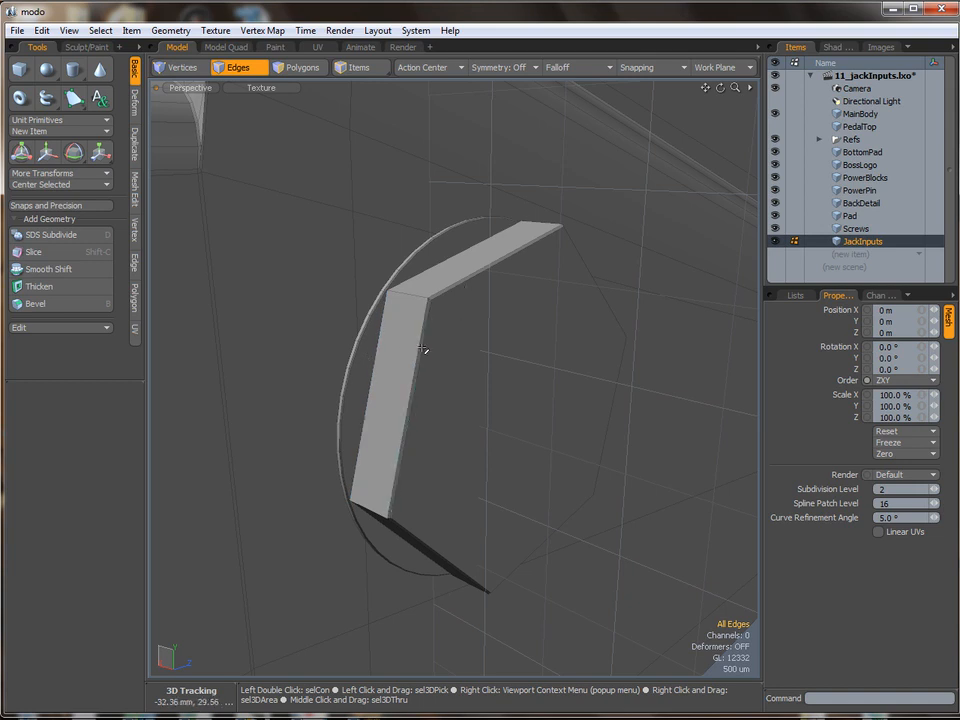
pyautogui.keyDown('ctrl'); pyautogui.keyDown('alt'); pyautogui.moveTo(422, 348); pyautogui.dragTo(338, 353); pyautogui.keyUp('alt'); pyautogui.keyUp('ctrl')
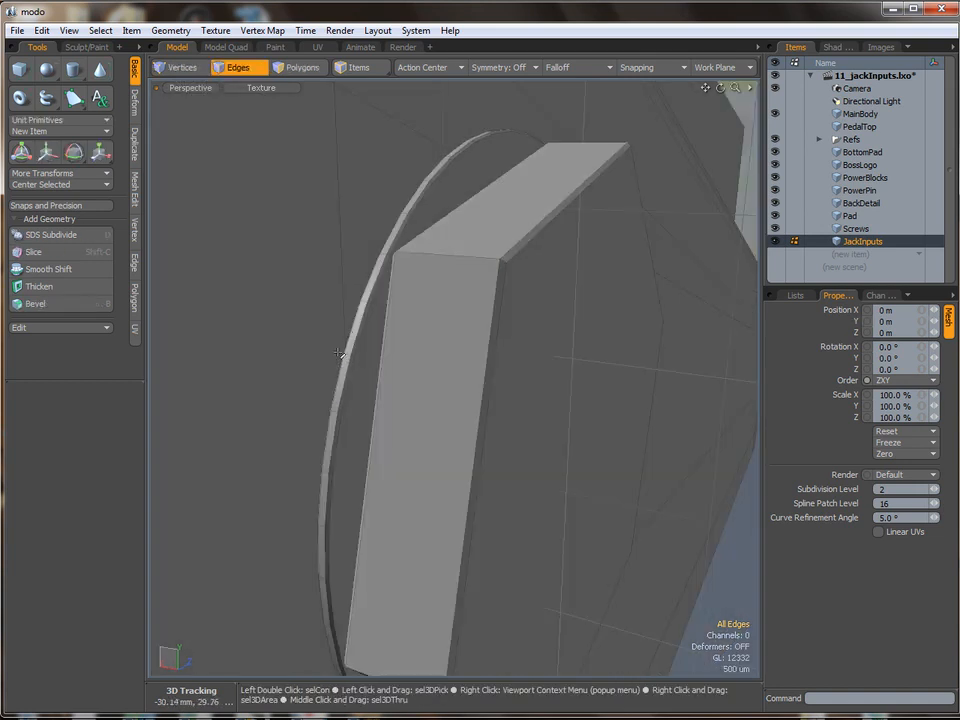
pyautogui.keyDown('alt'); pyautogui.moveTo(393, 315); pyautogui.dragTo(450, 311); pyautogui.keyUp('alt')
pyautogui.click(459, 258)
pyautogui.keyDown('shift'); pyautogui.click(421, 540); pyautogui.keyUp('shift')
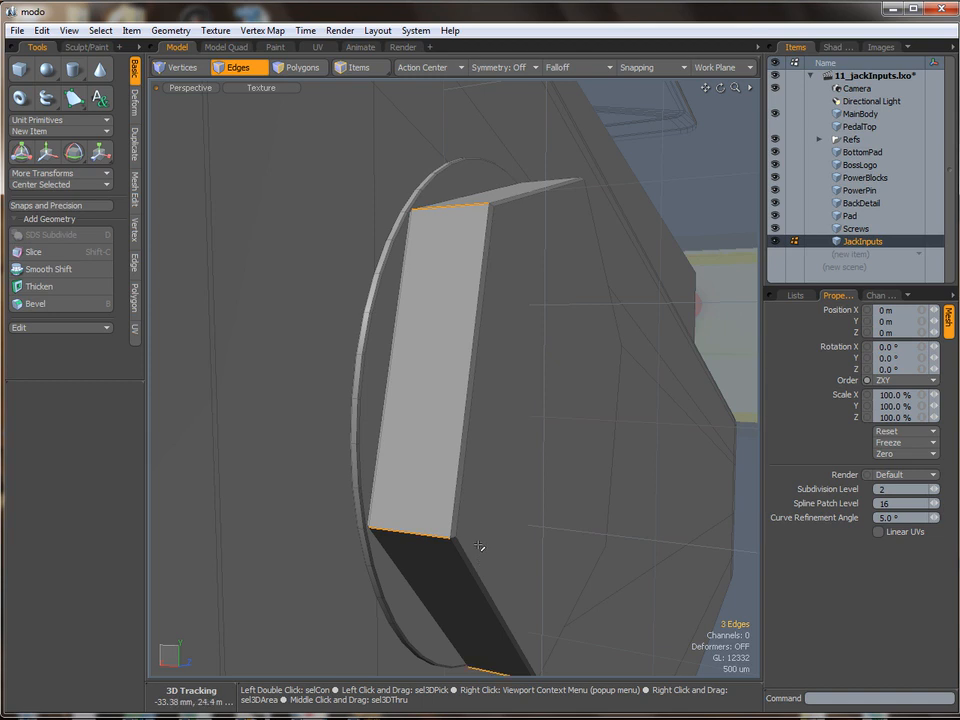
pyautogui.press('Up')
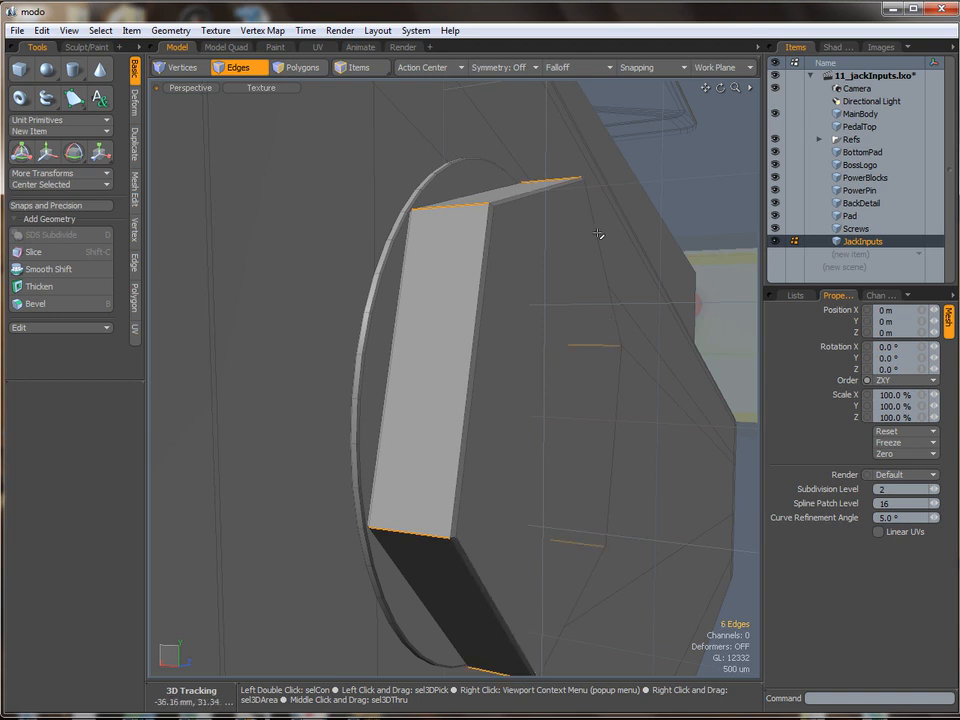
pyautogui.keyDown('alt'); pyautogui.moveTo(484, 345); pyautogui.dragTo(422, 248); pyautogui.keyUp('alt')
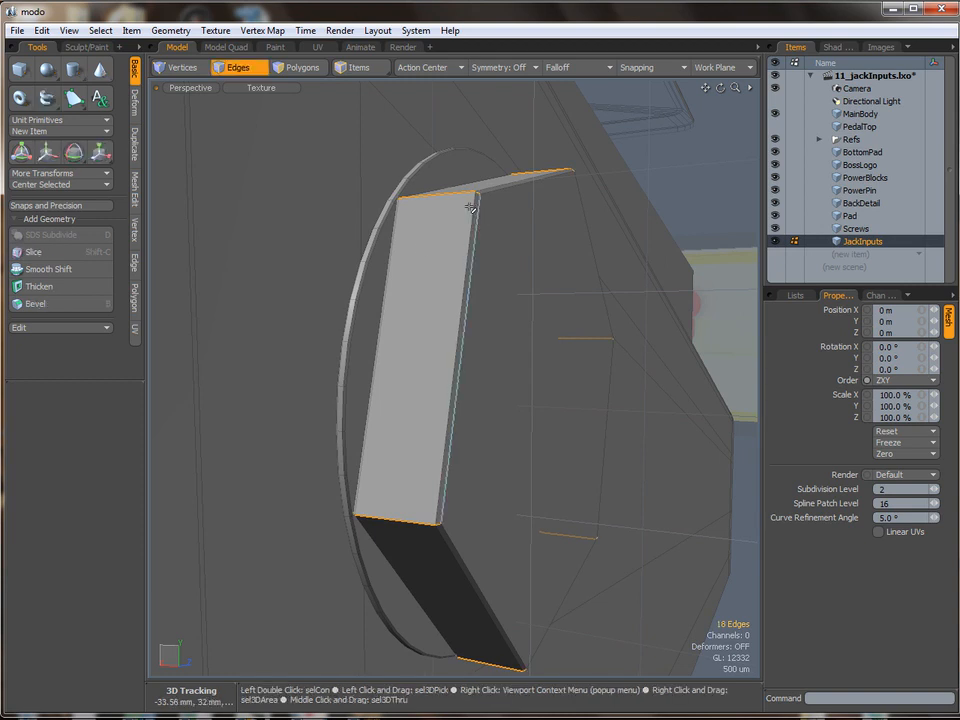
pyautogui.press('b')
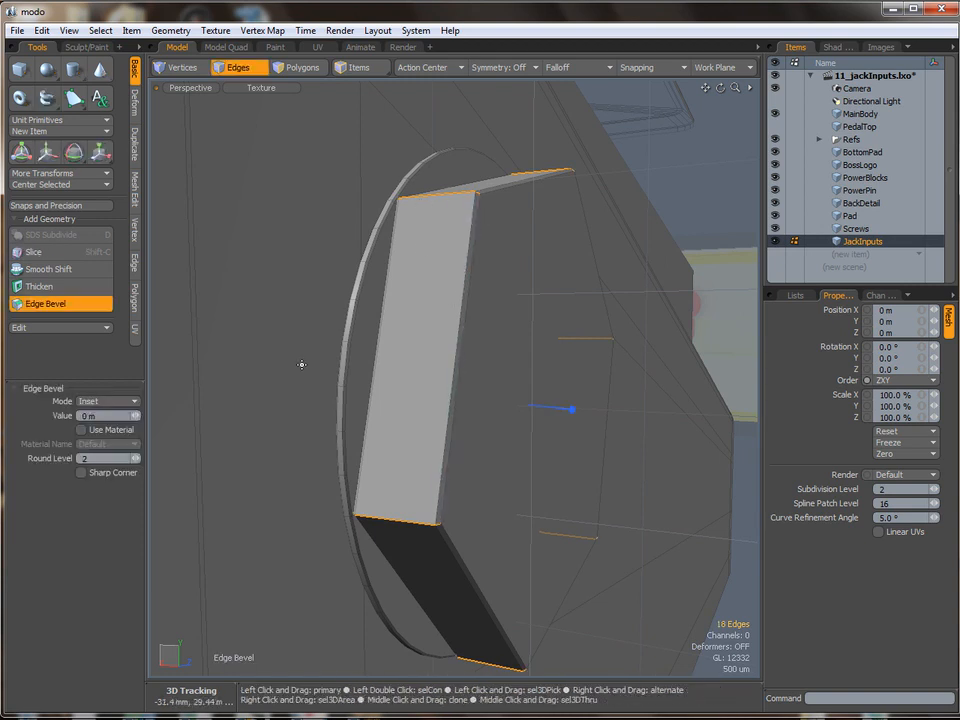
pyautogui.moveTo(492, 352); pyautogui.dragTo(531, 354)
pyautogui.keyDown('alt'); pyautogui.moveTo(531, 354); pyautogui.dragTo(500, 358); pyautogui.keyUp('alt')
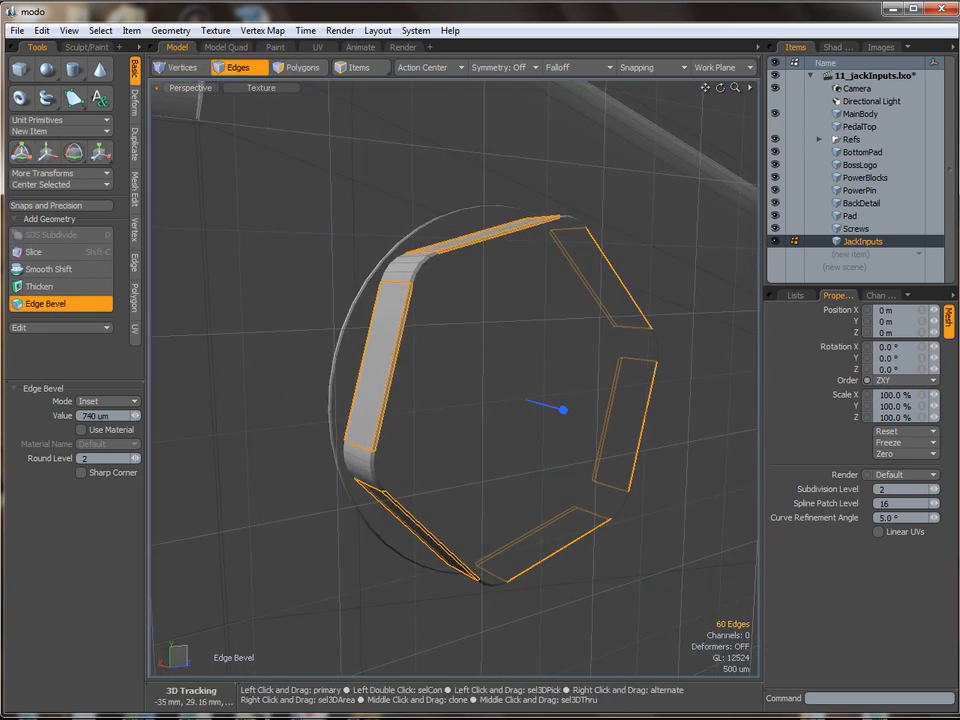
pyautogui.press('q')
pyautogui.click(479, 384)
pyautogui.keyDown('alt'); pyautogui.moveTo(473, 367); pyautogui.dragTo(523, 371); pyautogui.keyUp('alt')
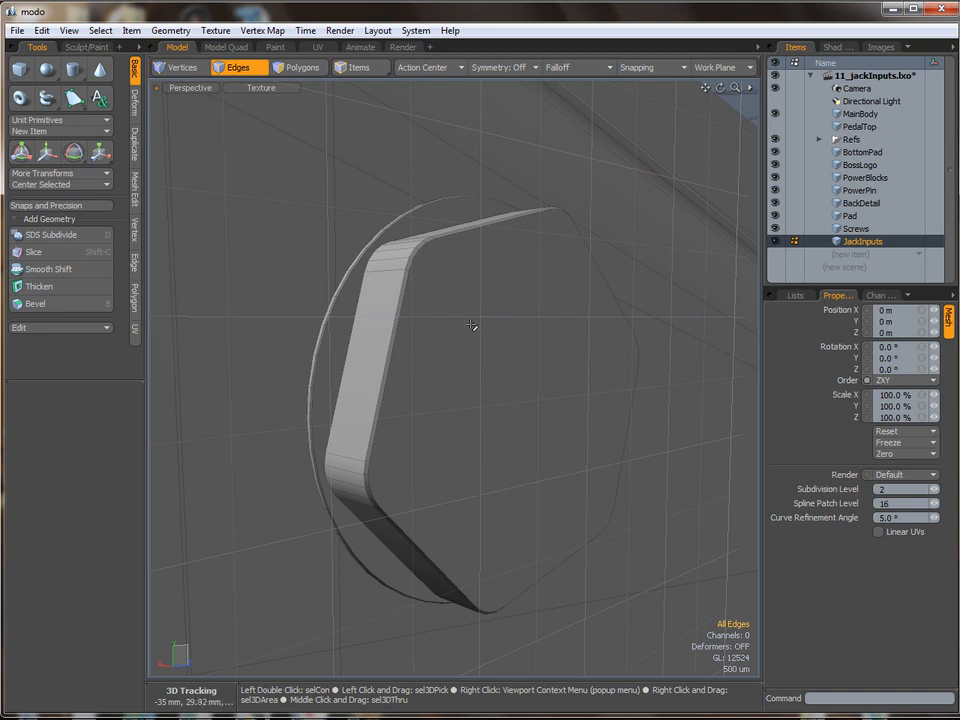
# Switch to polygon selection and hide the MainBody item
pyautogui.keyDown('ctrl'); pyautogui.keyDown('alt'); pyautogui.moveTo(549, 409); pyautogui.dragTo(405, 415); pyautogui.keyUp('alt'); pyautogui.keyUp('ctrl')
pyautogui.keyDown('alt'); pyautogui.moveTo(405, 415); pyautogui.dragTo(498, 457); pyautogui.keyUp('alt')
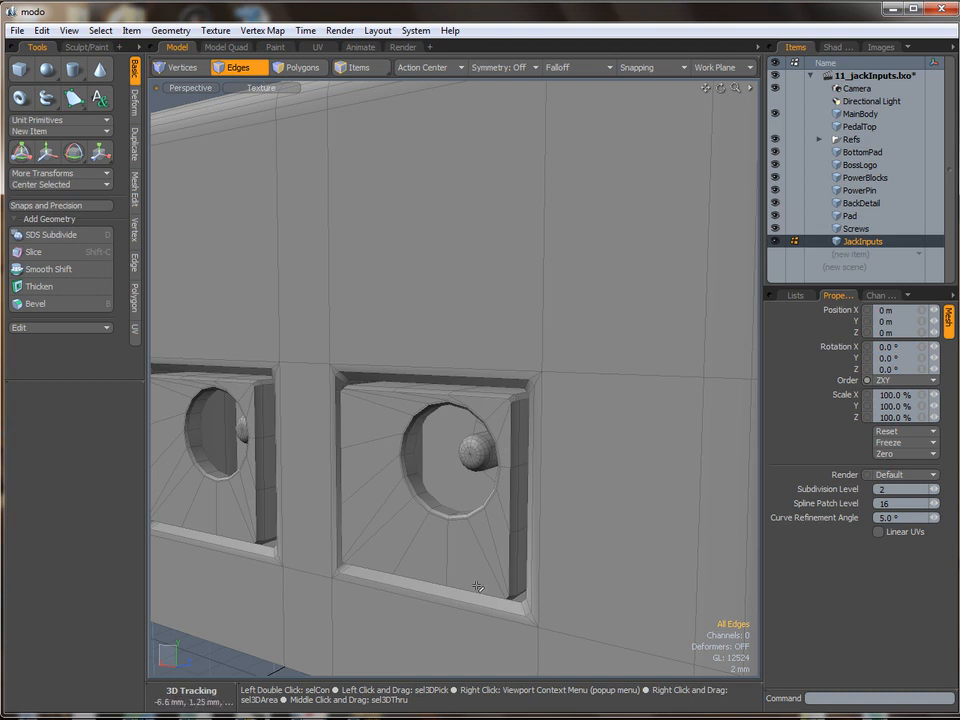
pyautogui.keyDown('alt'); pyautogui.moveTo(489, 553); pyautogui.dragTo(606, 438); pyautogui.keyUp('alt')
pyautogui.press('3')
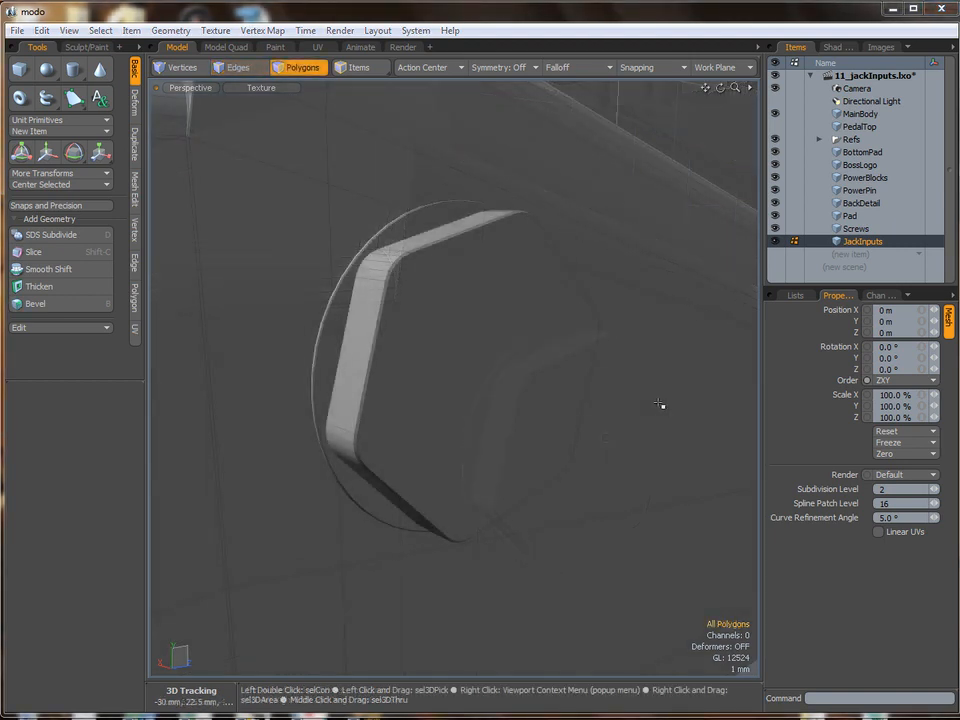
pyautogui.click(775, 114)
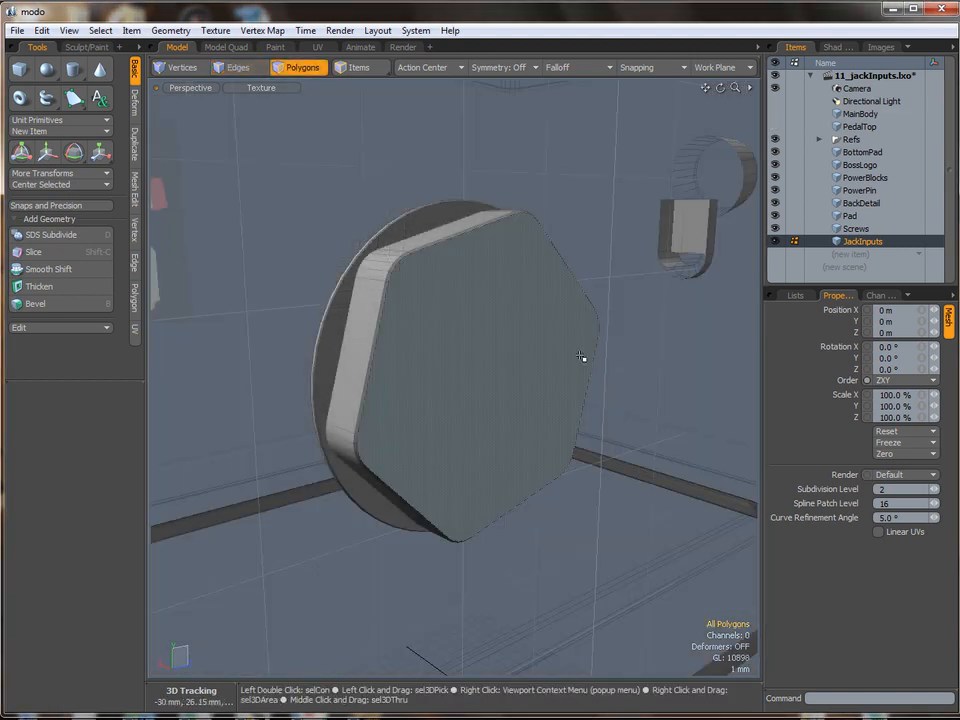
# Draw a flat 48-sided cylinder disc along the X axis over the nut's face in the Left view
pyautogui.keyDown('alt'); pyautogui.moveTo(582, 360); pyautogui.dragTo(509, 354); pyautogui.keyUp('alt')
pyautogui.hotkey('ctrl', 'space')
pyautogui.click(482, 355)
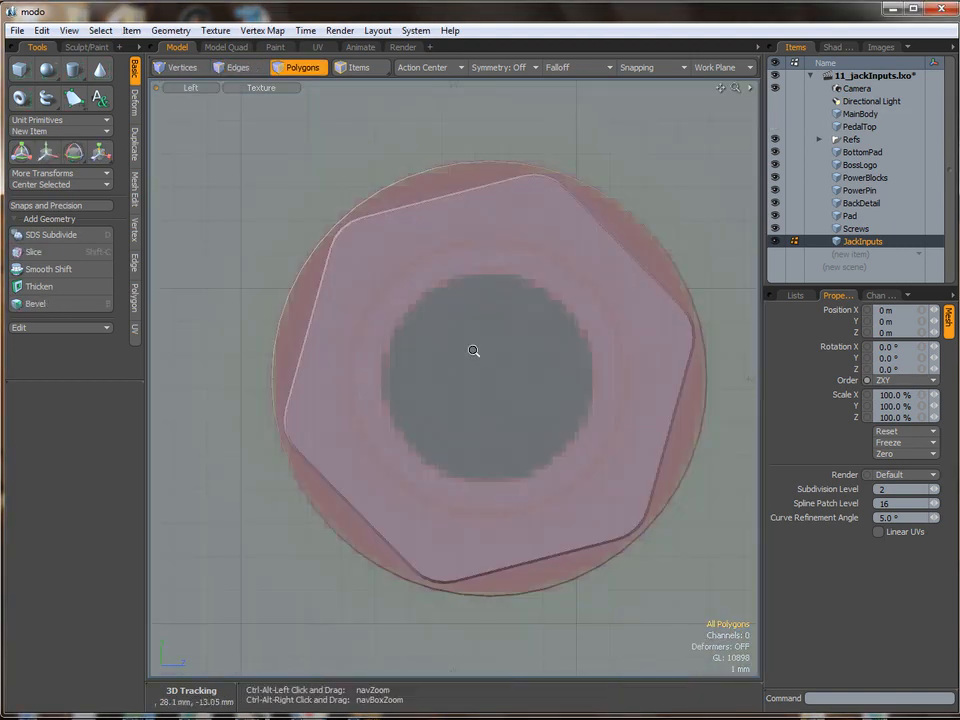
pyautogui.click(74, 68)
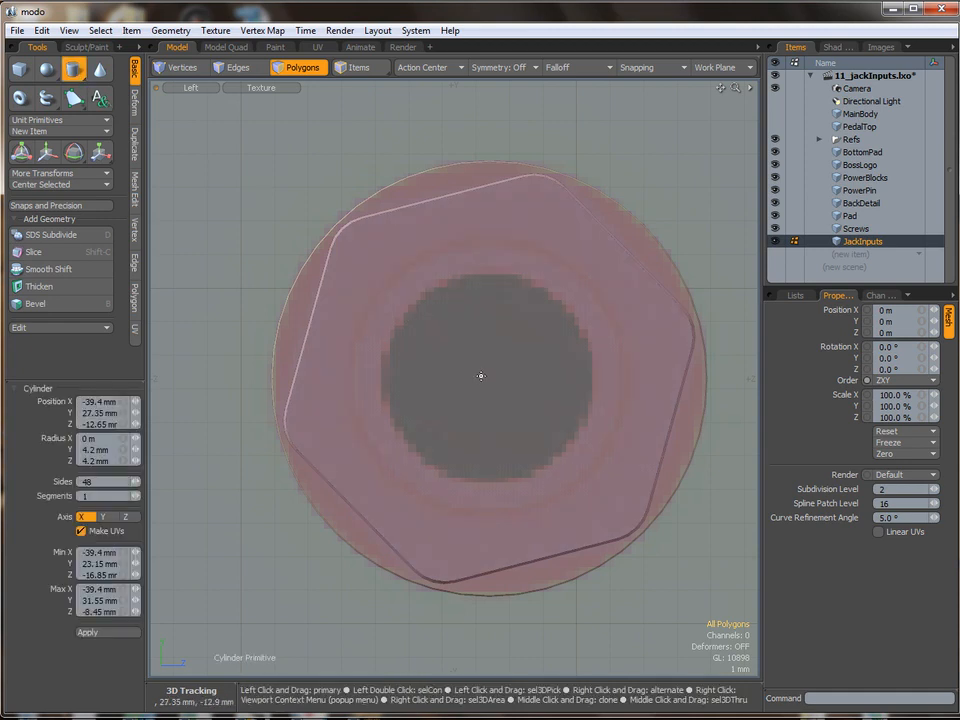
pyautogui.moveTo(488, 376); pyautogui.dragTo(630, 524)
# Place the disc in front of the nut at about X -38.3 mm, Y 27.35 mm, with a 4.2 mm radius
pyautogui.hotkey('ctrl', 'space')
pyautogui.click(514, 386)
pyautogui.keyDown('alt'); pyautogui.moveTo(579, 381); pyautogui.dragTo(338, 414); pyautogui.keyUp('alt')
pyautogui.moveTo(574, 380); pyautogui.dragTo(499, 350)
pyautogui.hotkey('ctrl', 'space')
pyautogui.click(426, 381)
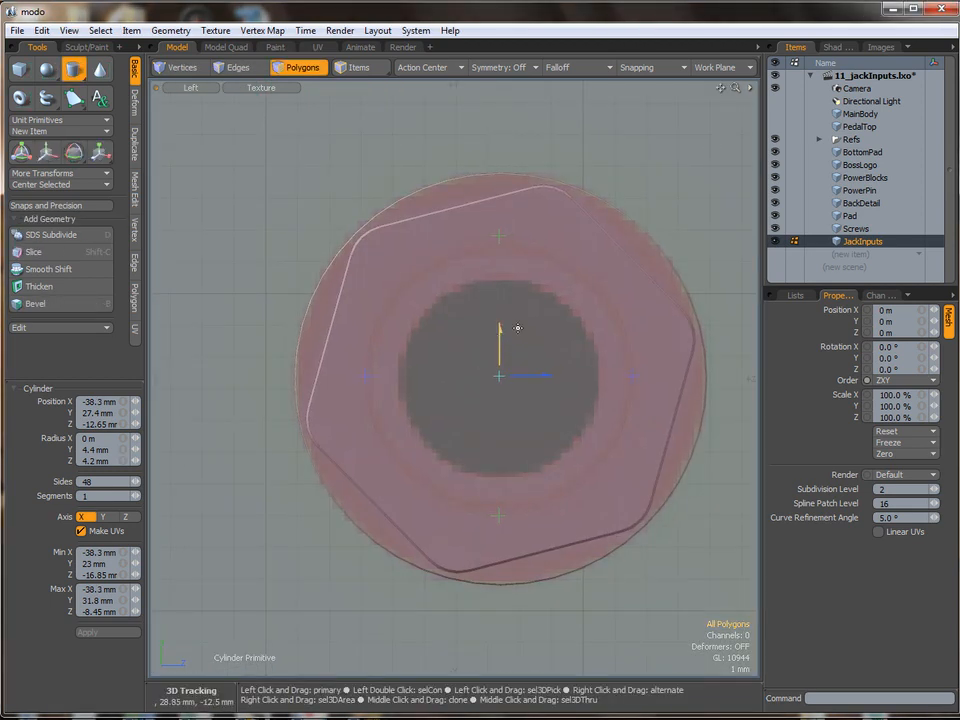
pyautogui.moveTo(501, 240); pyautogui.dragTo(499, 242)
pyautogui.moveTo(501, 340); pyautogui.dragTo(499, 346)
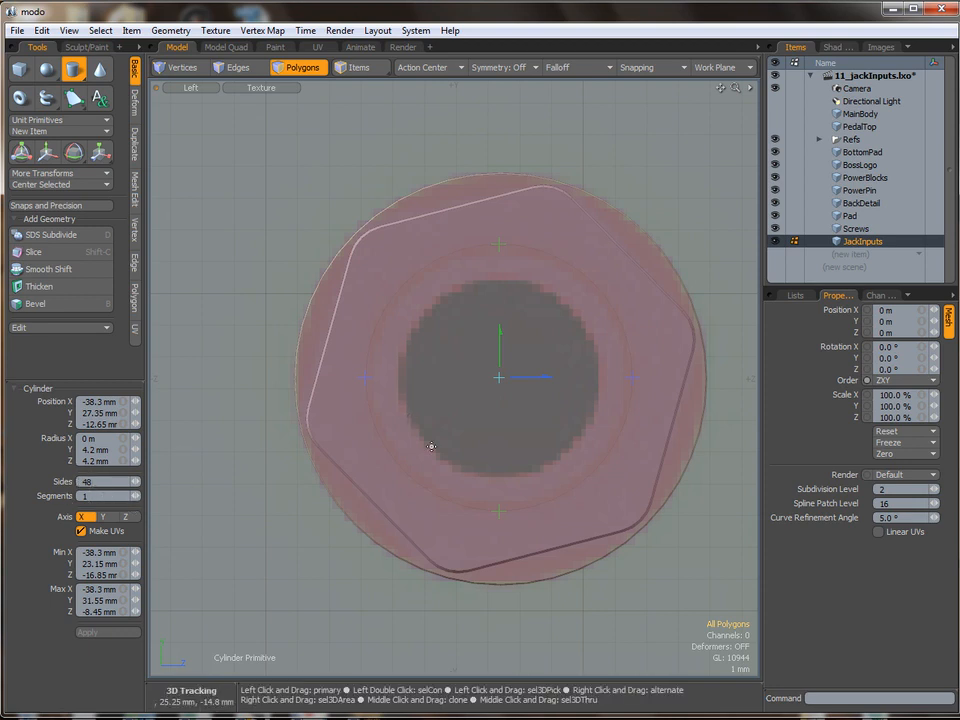
pyautogui.press('space')
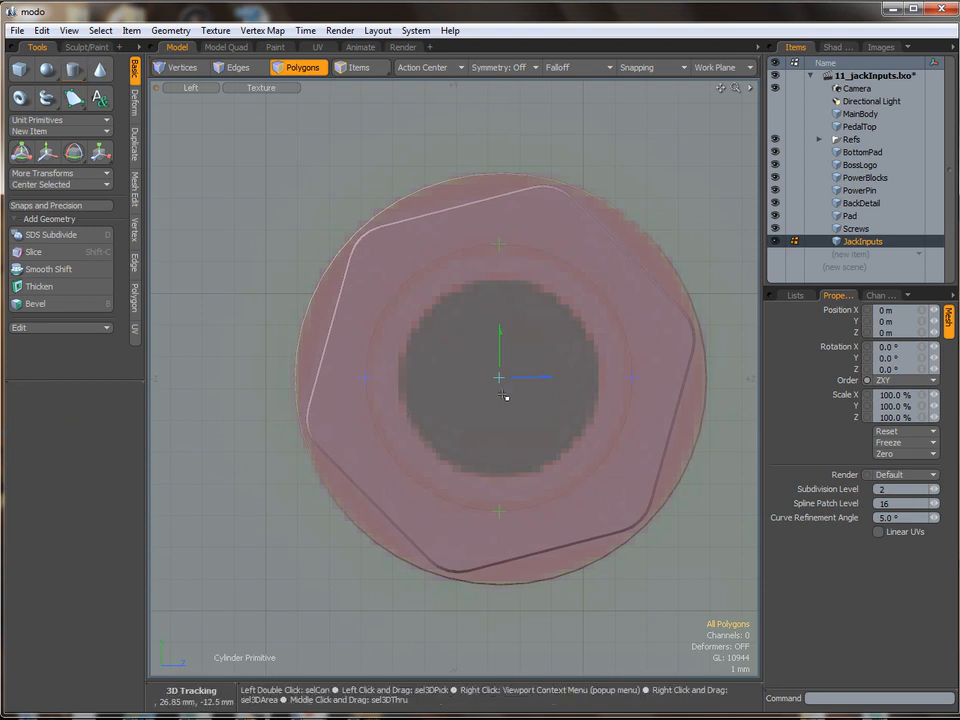
# Delete the polygon that caps the front of the hexagonal nut
pyautogui.hotkey('ctrl', 'space')
pyautogui.keyDown('alt'); pyautogui.moveTo(547, 352); pyautogui.dragTo(476, 392); pyautogui.keyUp('alt')
pyautogui.press('3')
pyautogui.click(347, 381)
pyautogui.click(336, 519)
pyautogui.click(476, 392)
# Select the disc polygon and move it 3.65 mm along X, flush with the nut's front rim
pyautogui.keyDown('alt'); pyautogui.moveTo(457, 454); pyautogui.dragTo(368, 439); pyautogui.keyUp('alt')
pyautogui.click(362, 436)
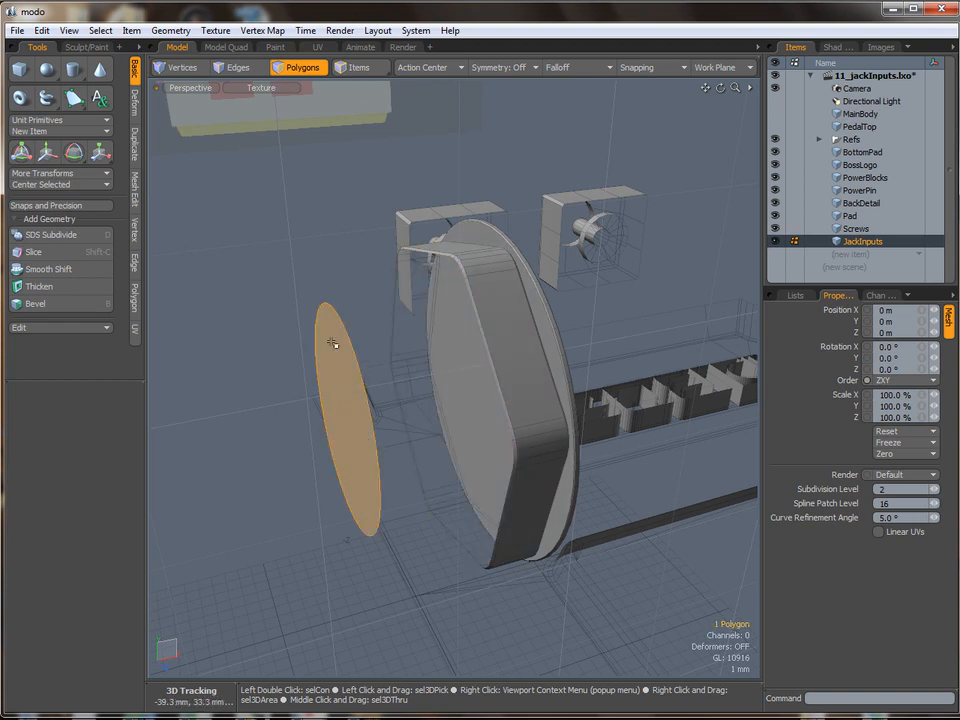
pyautogui.hotkey('ctrl', 'space')
pyautogui.click(446, 424)
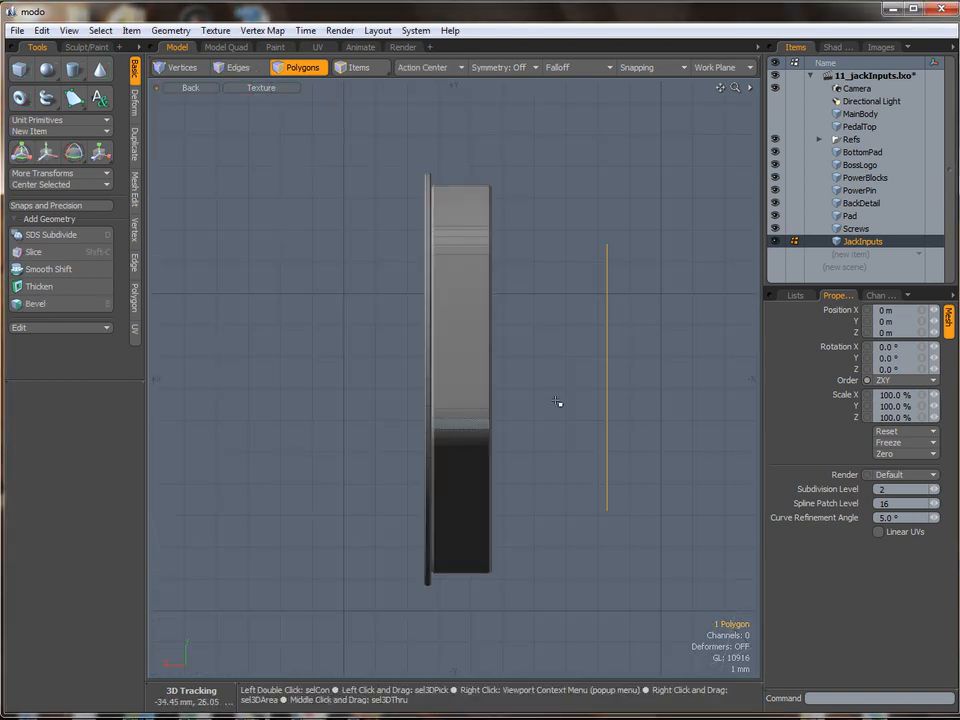
pyautogui.press('w')
pyautogui.moveTo(573, 381); pyautogui.dragTo(454, 381)
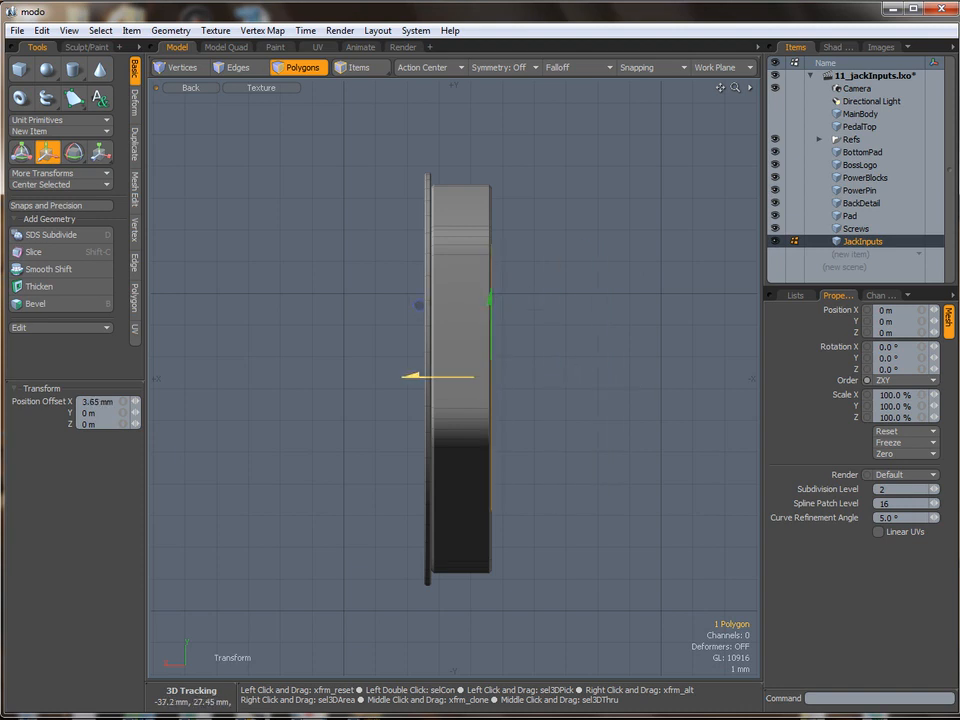
pyautogui.keyDown('ctrl'); pyautogui.keyDown('alt'); pyautogui.moveTo(487, 357); pyautogui.dragTo(637, 233); pyautogui.keyUp('alt'); pyautogui.keyUp('ctrl')
pyautogui.hotkey('ctrl', 'space')
pyautogui.click(529, 370)
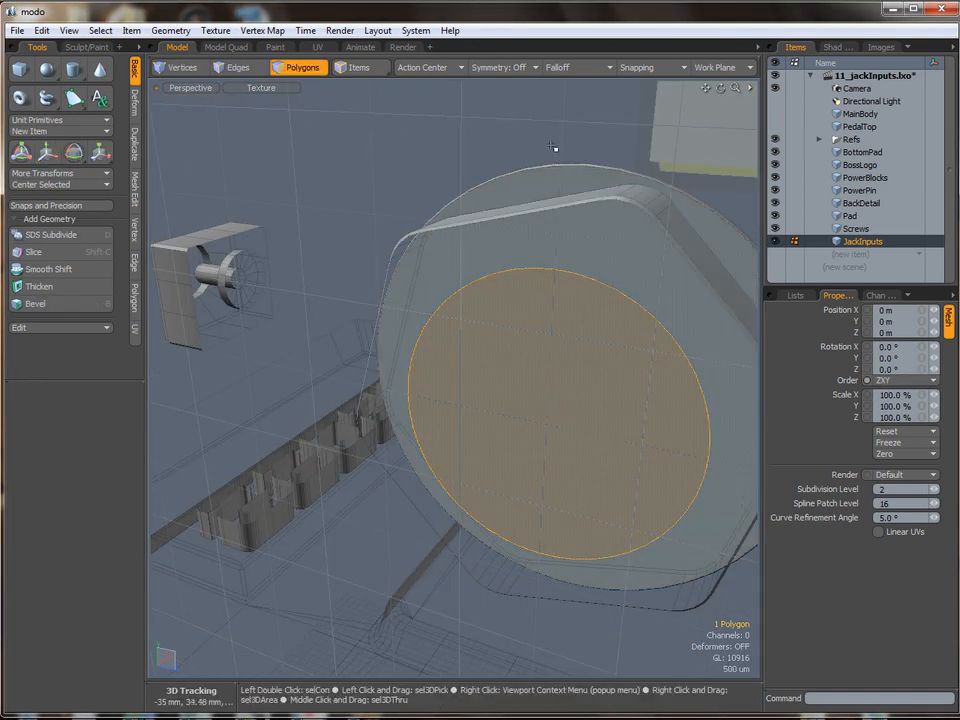
# Select the edge loop around the nut's front rim to check its edge count
pyautogui.click(557, 150)
pyautogui.keyDown('ctrl'); pyautogui.keyDown('alt'); pyautogui.moveTo(506, 285); pyautogui.dragTo(465, 270); pyautogui.keyUp('alt'); pyautogui.keyUp('ctrl')
pyautogui.press('2')
pyautogui.doubleClick(507, 220)
pyautogui.doubleClick(500, 224)
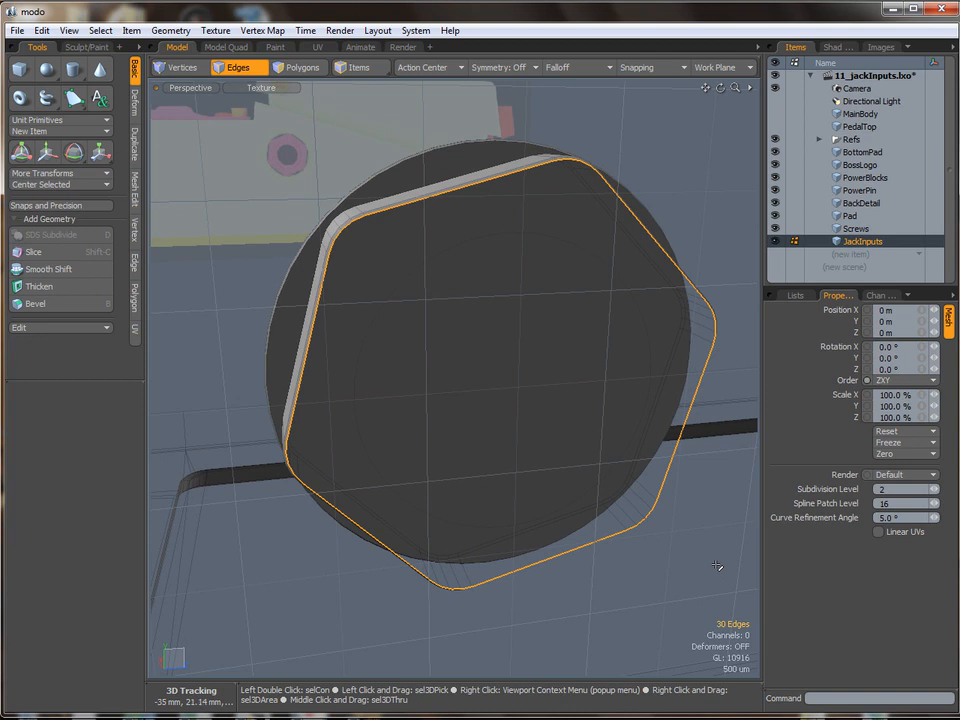
pyautogui.keyDown('alt'); pyautogui.moveTo(561, 367); pyautogui.dragTo(420, 306); pyautogui.keyUp('alt')
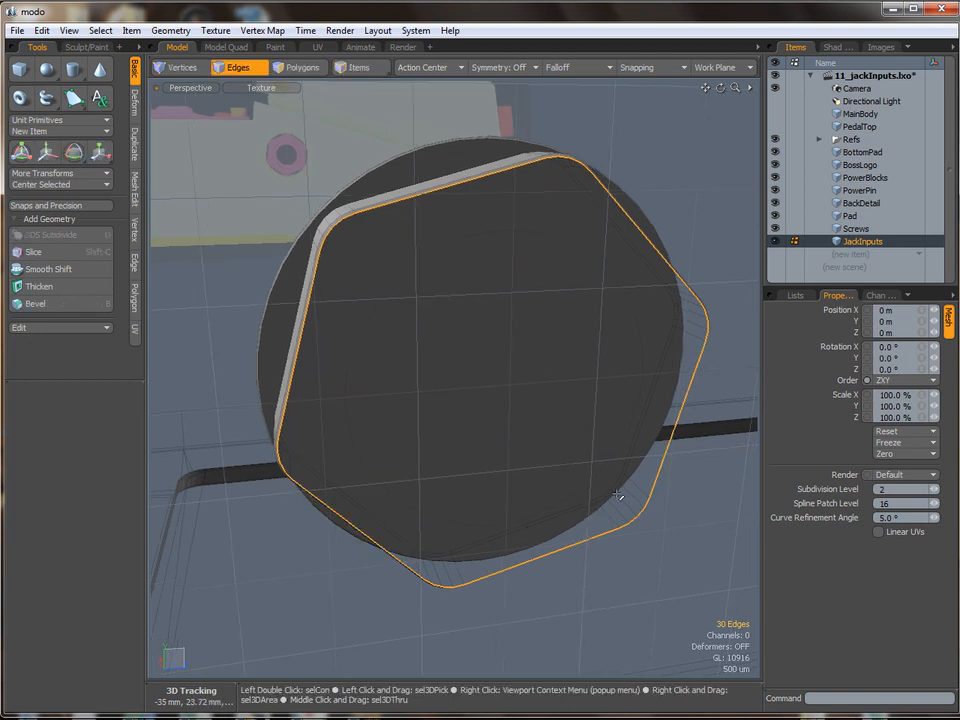
pyautogui.keyDown('alt'); pyautogui.moveTo(531, 223); pyautogui.dragTo(450, 189); pyautogui.keyUp('alt')
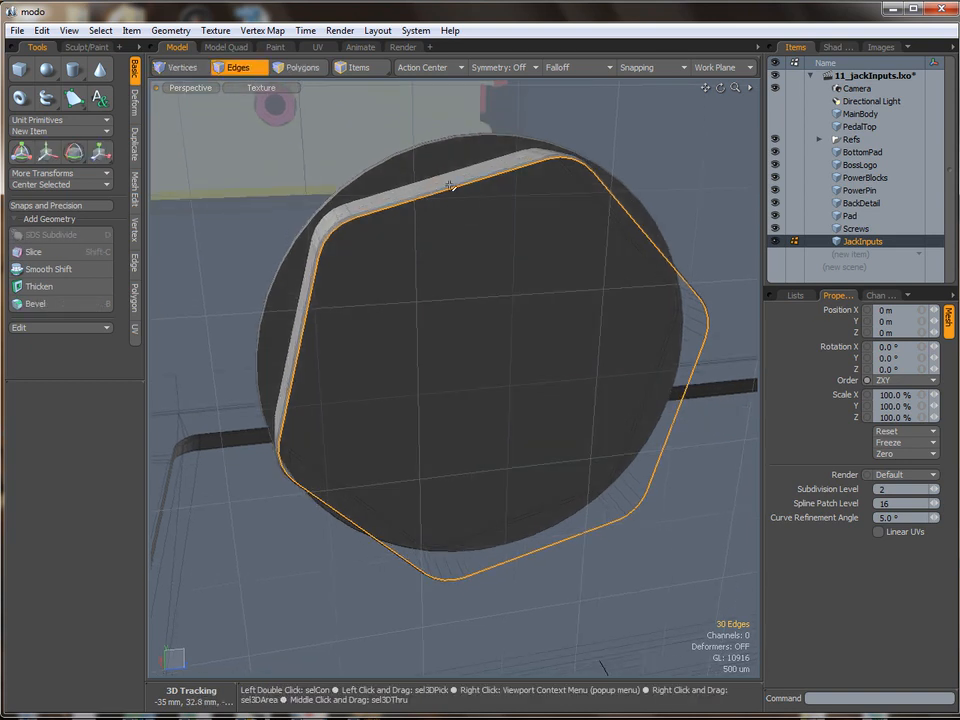
# Subdivide the nut's flat sides so its front rim has 48 edges, and select that edge loop
pyautogui.click(448, 184)
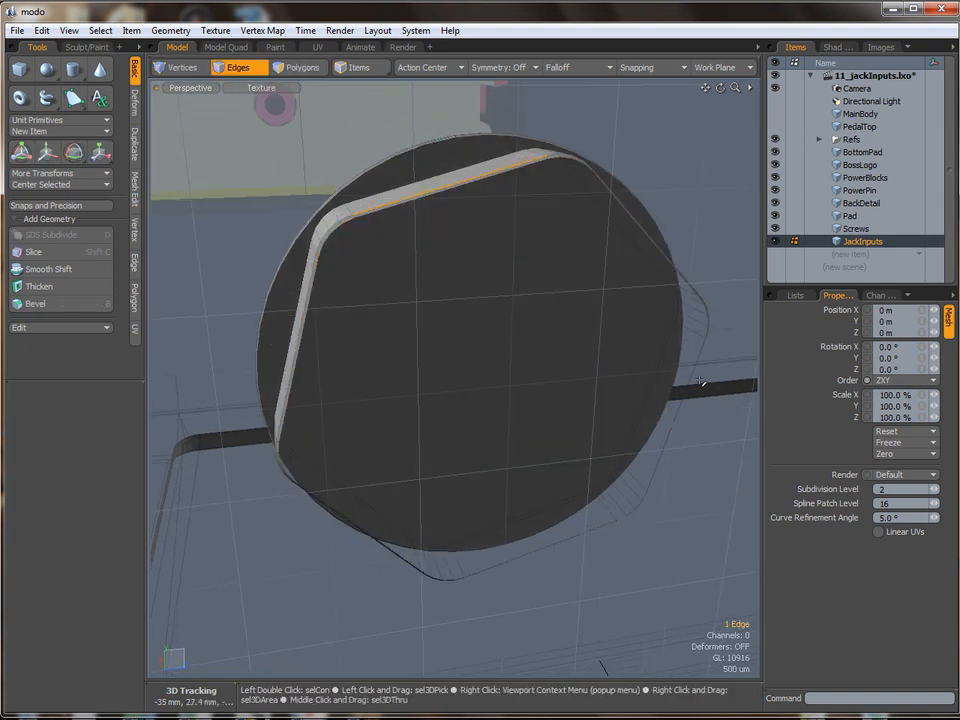
pyautogui.keyDown('alt'); pyautogui.moveTo(620, 249); pyautogui.dragTo(411, 187); pyautogui.keyUp('alt')
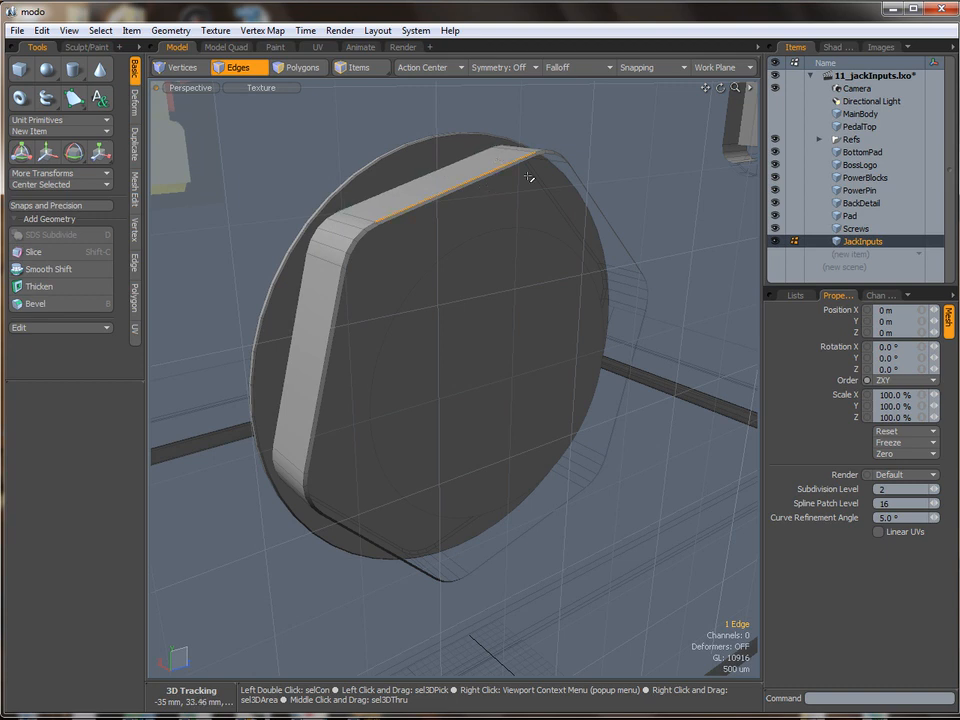
pyautogui.keyDown('alt'); pyautogui.moveTo(487, 381); pyautogui.dragTo(671, 428); pyautogui.keyUp('alt')
pyautogui.press('l')
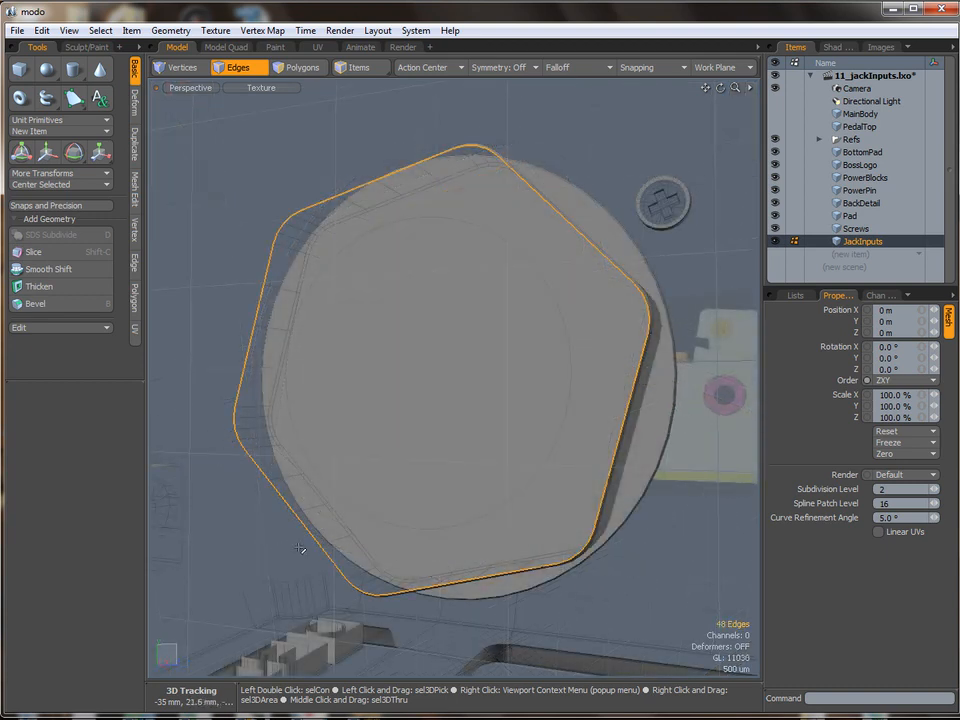
# Add the disc's perimeter loop to the selection and bridge it to the nut's rim with one Linear segment
pyautogui.press('shift')
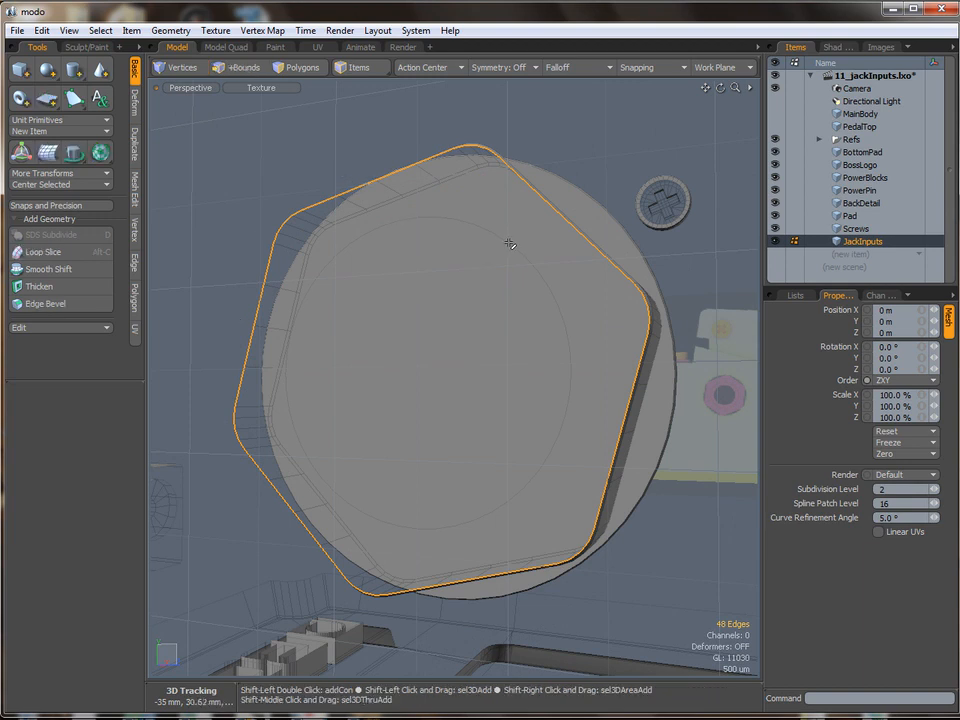
pyautogui.keyDown('shift'); pyautogui.doubleClick(512, 246); pyautogui.keyUp('shift')
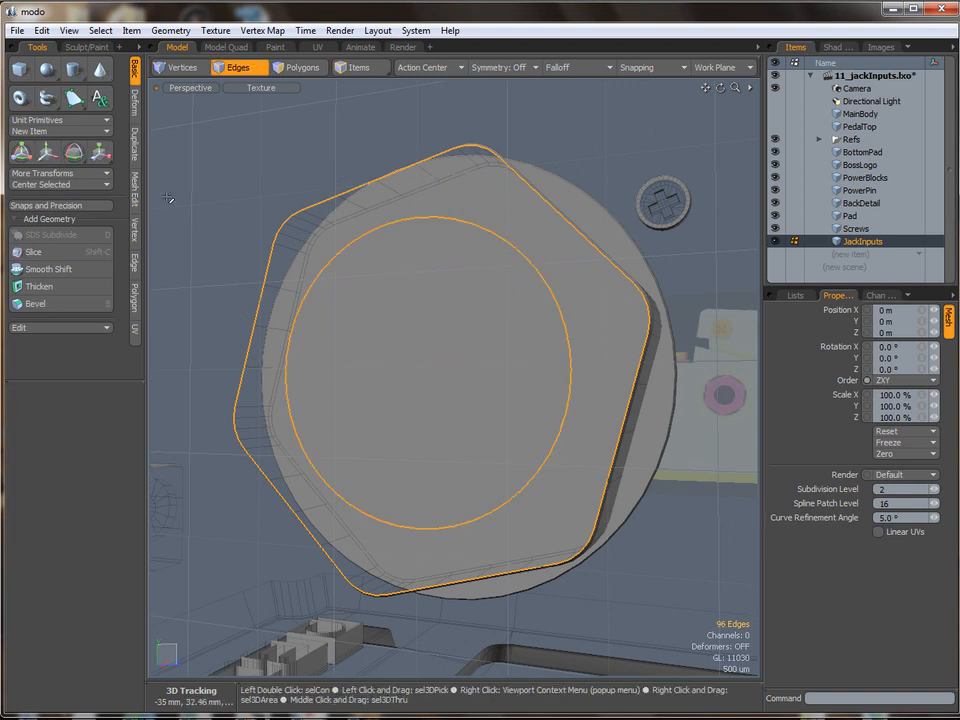
pyautogui.click(135, 292)
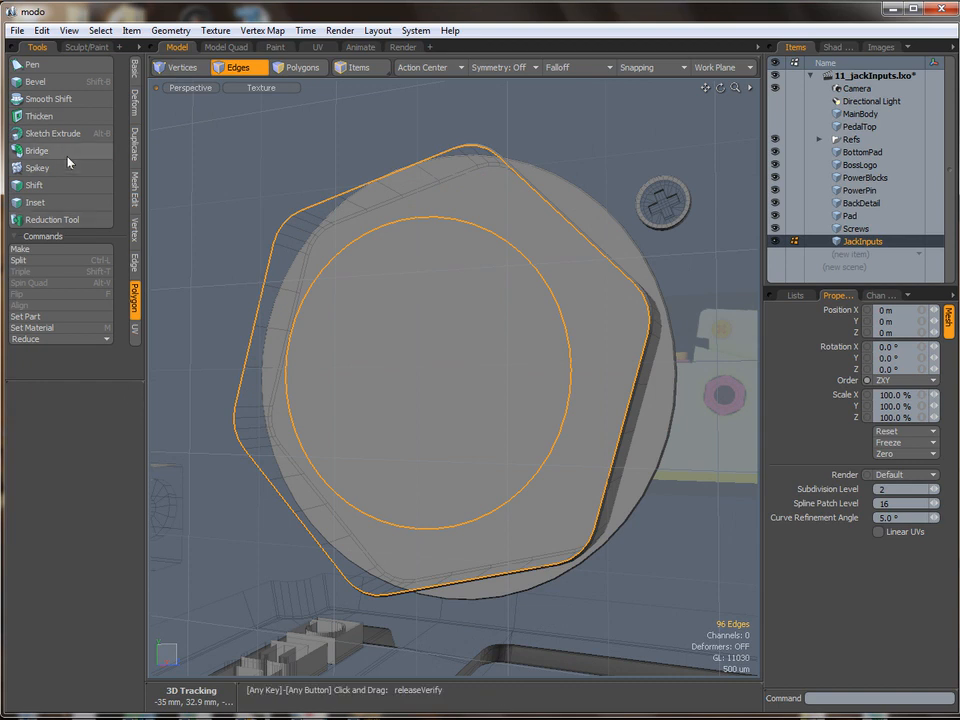
pyautogui.click(40, 150)
pyautogui.click(343, 174)
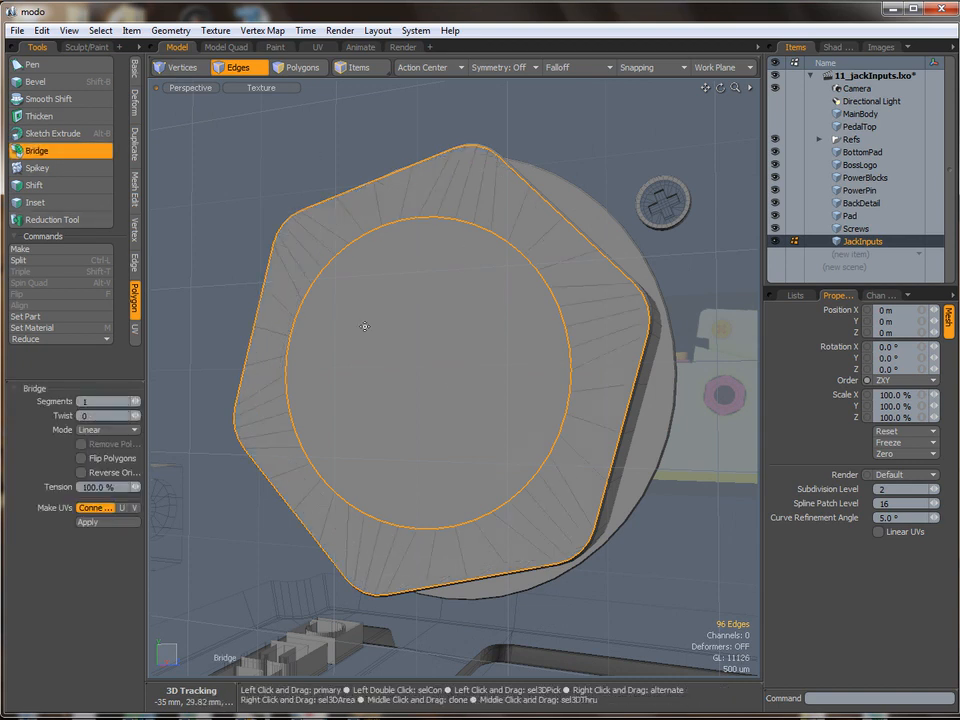
pyautogui.keyDown('alt'); pyautogui.moveTo(459, 358); pyautogui.dragTo(461, 329); pyautogui.keyUp('alt')
pyautogui.press('space')
# Select the central disc polygon, inset it about 68 um with Polygon Bevel, and start another bevel
pyautogui.press('space')
pyautogui.click(443, 343)
pyautogui.keyDown('alt'); pyautogui.moveTo(541, 353); pyautogui.dragTo(394, 326); pyautogui.keyUp('alt')
pyautogui.hotkey('shift', 'b')
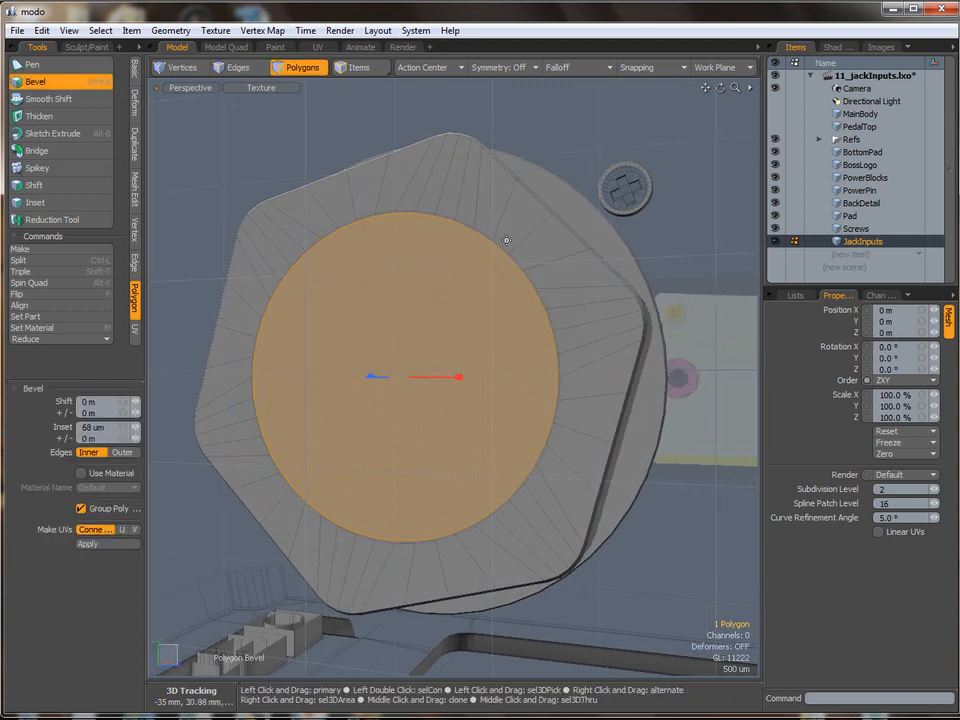
pyautogui.keyDown('shift'); pyautogui.click(460, 360); pyautogui.keyUp('shift')
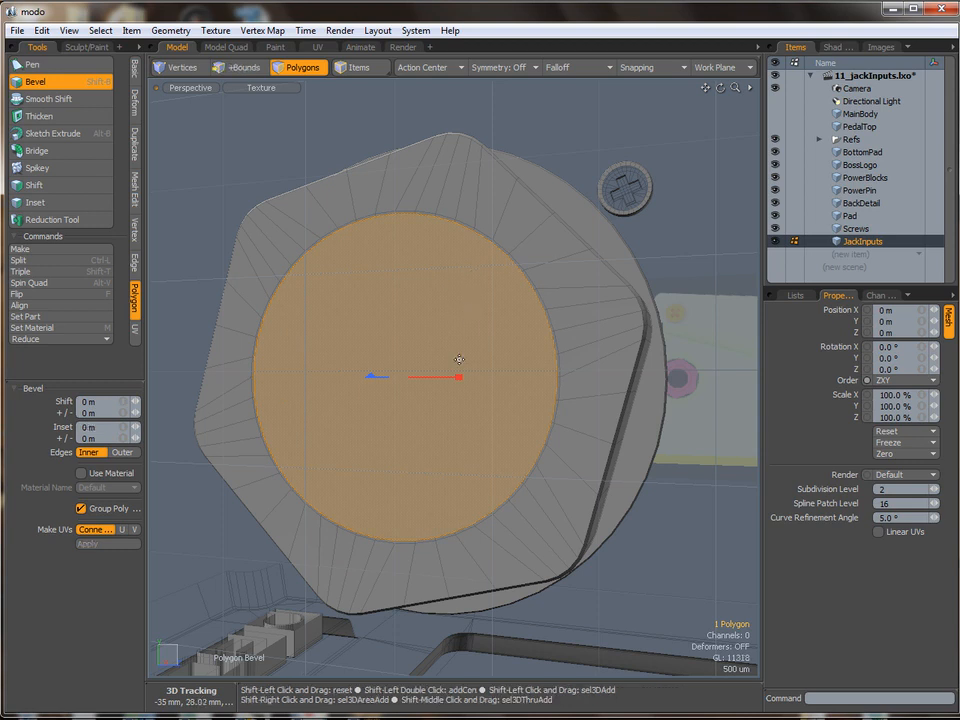
# Recess the central disc into the nut with Polygon Bevel and inset it by about 60 um
pyautogui.moveTo(459, 378); pyautogui.dragTo(397, 371)
pyautogui.keyDown('shift'); pyautogui.click(374, 384); pyautogui.keyUp('shift')
pyautogui.keyDown('alt'); pyautogui.moveTo(410, 388); pyautogui.dragTo(429, 381); pyautogui.keyUp('alt')
pyautogui.keyDown('shift'); pyautogui.click(481, 360); pyautogui.keyUp('shift')
pyautogui.moveTo(481, 360); pyautogui.dragTo(482, 358)
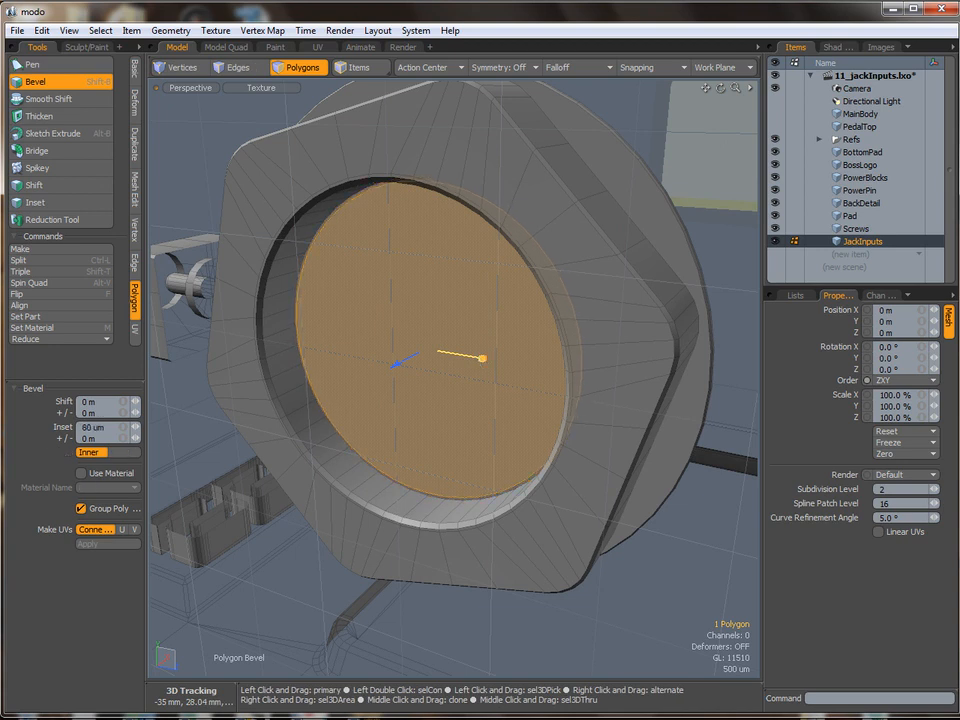
# Extrude the recessed disc outward about 2.32 mm plus another 510 um to the reference jack's end in the Back view
pyautogui.keyDown('shift'); pyautogui.click(402, 366); pyautogui.keyUp('shift')
pyautogui.moveTo(394, 367); pyautogui.dragTo(330, 402)
pyautogui.hotkey('ctrl', 'space')
pyautogui.click(407, 416)
pyautogui.keyDown('ctrl'); pyautogui.keyDown('alt'); pyautogui.moveTo(482, 349); pyautogui.dragTo(403, 379); pyautogui.keyUp('alt'); pyautogui.keyUp('ctrl')
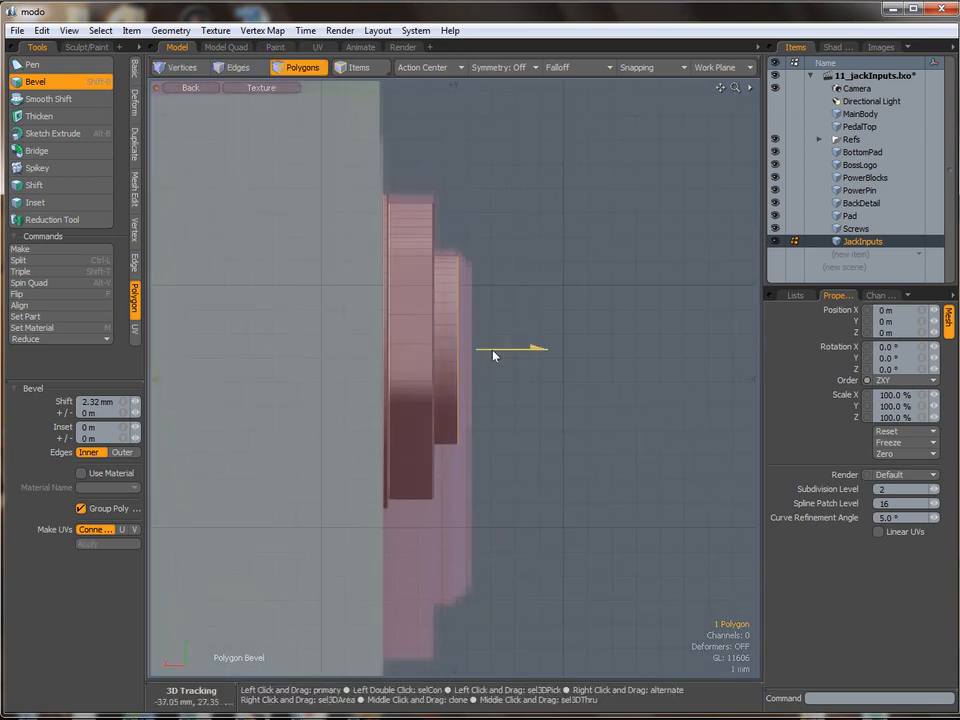
pyautogui.moveTo(490, 348); pyautogui.dragTo(497, 352)
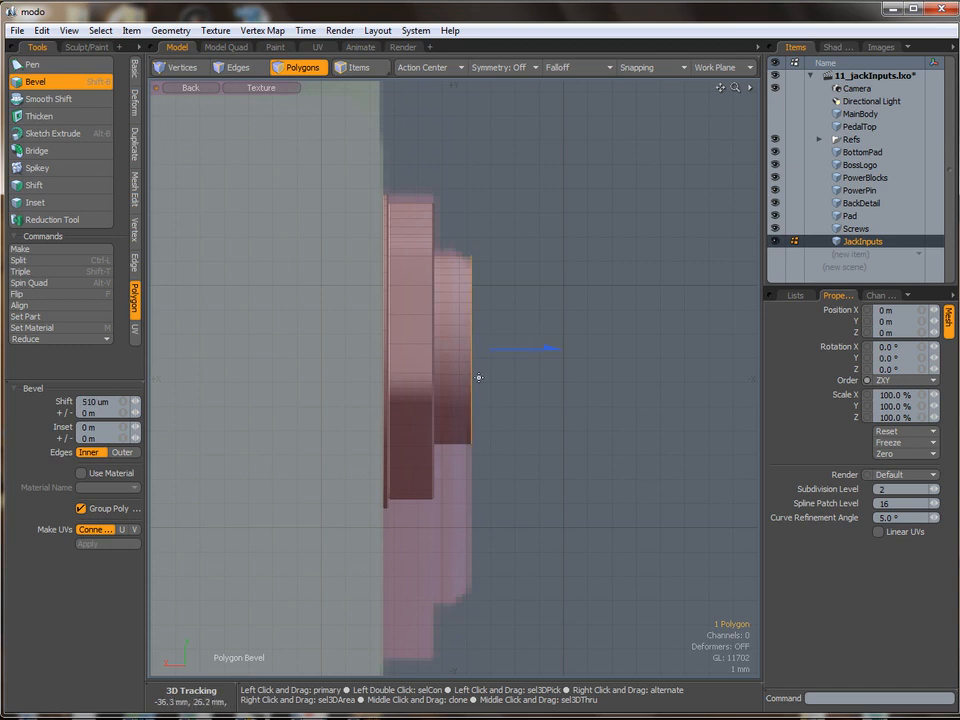
# Bevel the barrel's end polygon with a 180 um inset in the Left view, and inset it another 230 um with a new bevel
pyautogui.hotkey('ctrl', 'space')
pyautogui.click(425, 375)
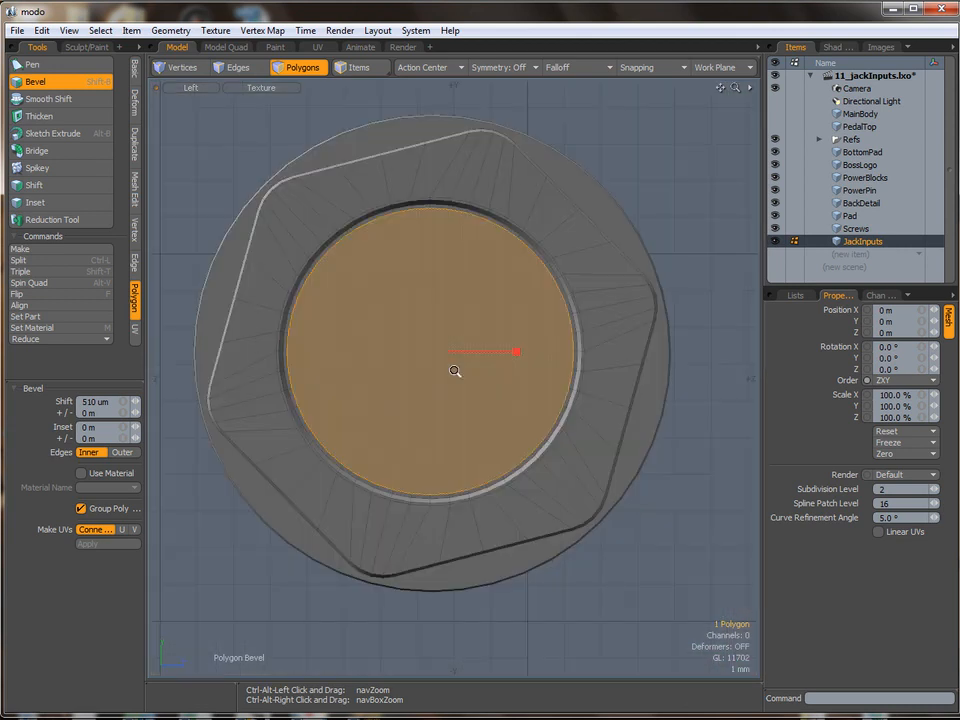
pyautogui.keyDown('ctrl'); pyautogui.keyDown('alt'); pyautogui.moveTo(455, 371); pyautogui.dragTo(575, 355); pyautogui.keyUp('alt'); pyautogui.keyUp('ctrl')
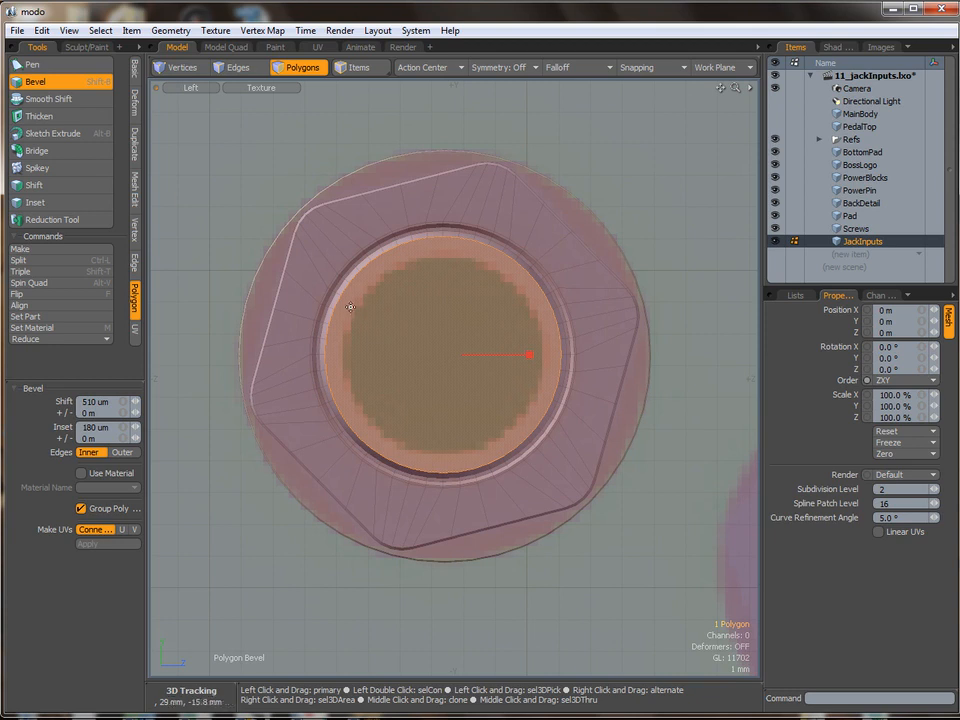
pyautogui.moveTo(513, 360); pyautogui.dragTo(556, 355)
pyautogui.keyDown('shift'); pyautogui.click(461, 372); pyautogui.keyUp('shift')
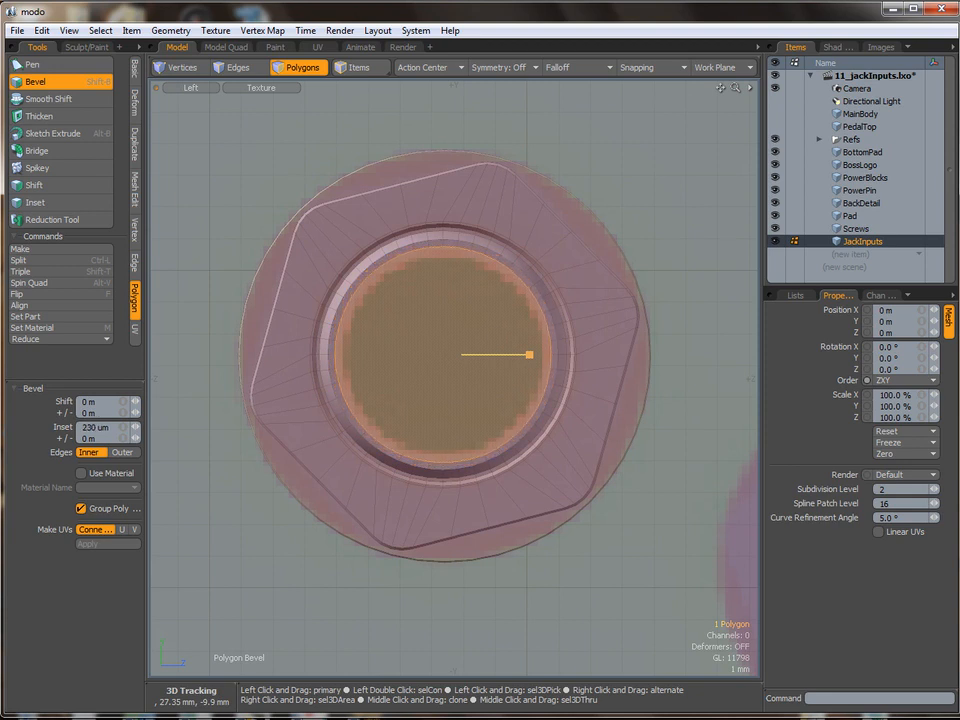
pyautogui.moveTo(487, 364)
pyautogui.mouseDown()
pyautogui.moveTo(542, 357)
pyautogui.moveTo(475, 369)
pyautogui.mouseUp()
# Recess the barrel's end polygon about 11.75 mm inward with Polygon Bevel to hollow out the jack
pyautogui.hotkey('ctrl', 'space')
pyautogui.click(522, 356)
pyautogui.moveTo(407, 388); pyautogui.dragTo(721, 296)
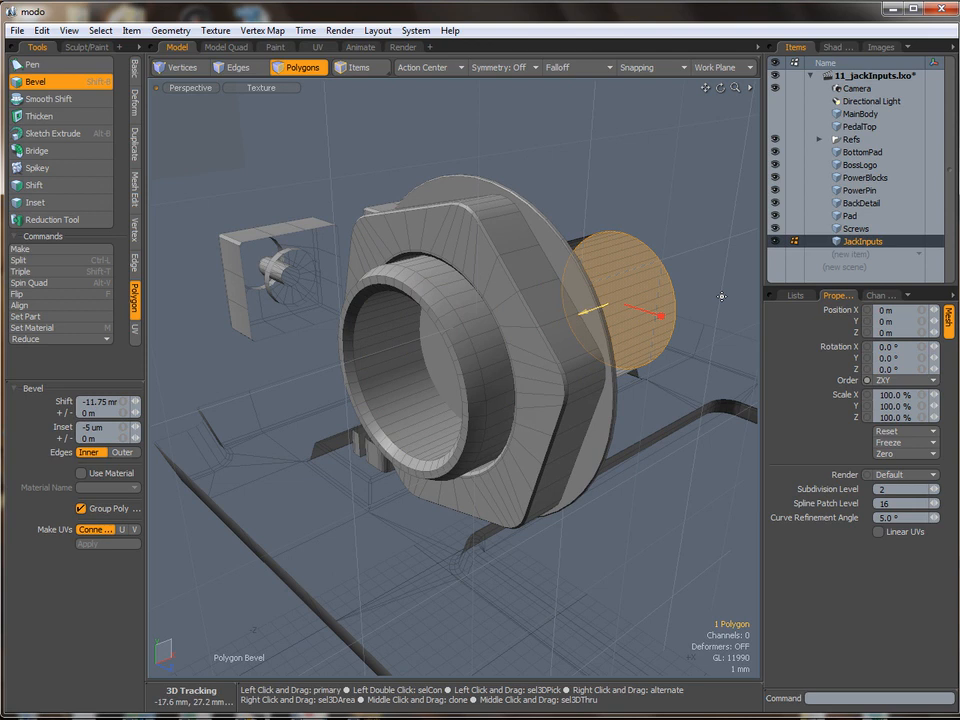
pyautogui.press('q')
pyautogui.click(647, 499)
# Select the two face polygons of the thin disc behind the nut and inset both by about 1.464 mm with Polygon Bevel
pyautogui.keyDown('alt'); pyautogui.moveTo(544, 446); pyautogui.dragTo(253, 332); pyautogui.keyUp('alt')
pyautogui.click(253, 321)
pyautogui.keyDown('alt'); pyautogui.moveTo(355, 367); pyautogui.dragTo(499, 358); pyautogui.keyUp('alt')
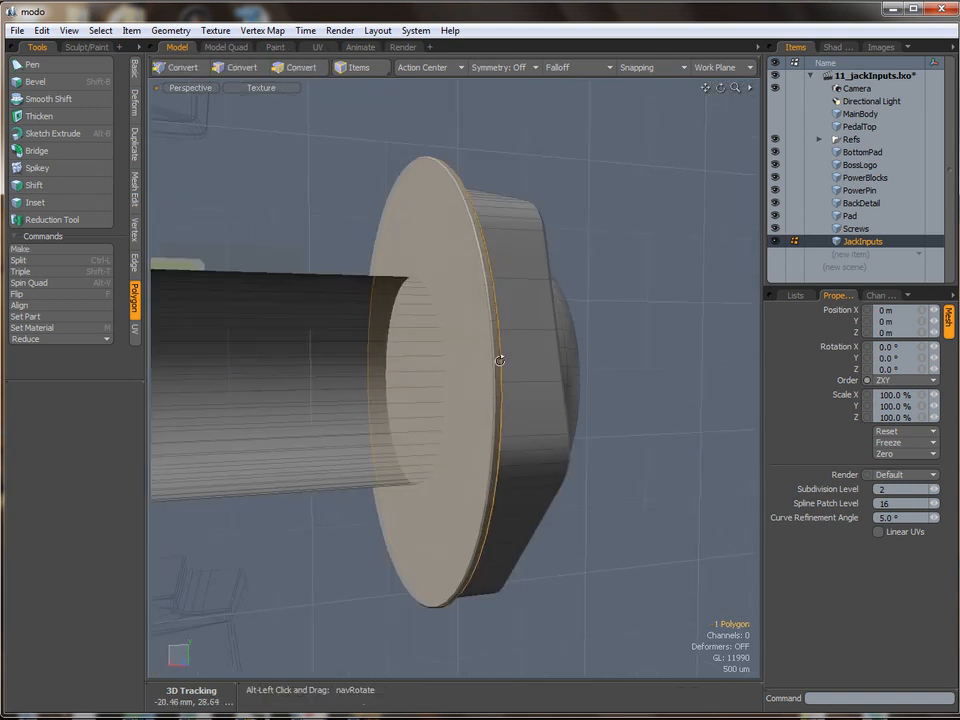
pyautogui.keyDown('shift'); pyautogui.click(476, 318); pyautogui.keyUp('shift')
pyautogui.keyDown('alt'); pyautogui.moveTo(478, 306); pyautogui.dragTo(311, 274); pyautogui.keyUp('alt')
pyautogui.hotkey('shift', 'b')
pyautogui.click(430, 325)
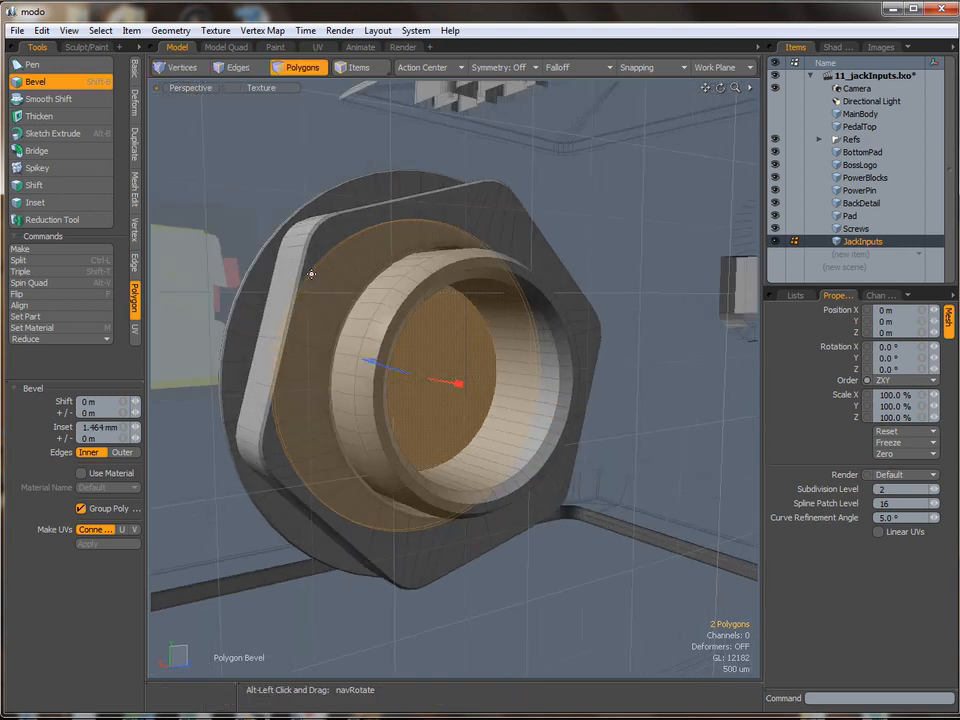
# Delete the two inset polygons of the disc so the barrel passes through it
pyautogui.keyDown('alt'); pyautogui.moveTo(484, 497); pyautogui.dragTo(488, 475); pyautogui.keyUp('alt')
pyautogui.press('Delete')
pyautogui.keyDown('alt'); pyautogui.moveTo(435, 377); pyautogui.dragTo(251, 361); pyautogui.keyUp('alt')
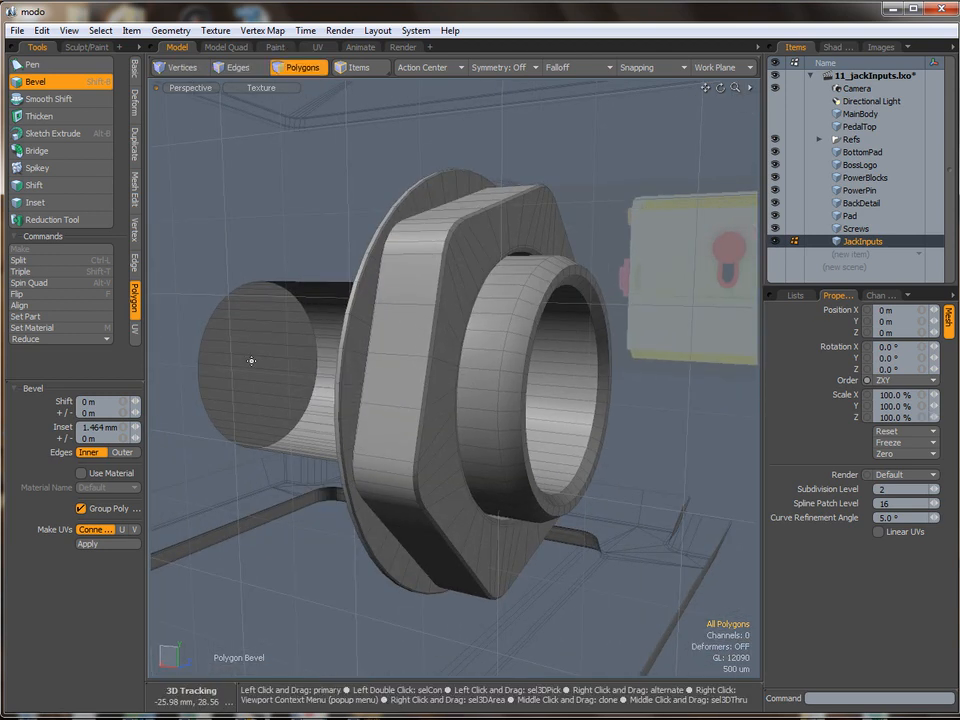
pyautogui.keyDown('alt'); pyautogui.moveTo(303, 390); pyautogui.dragTo(528, 402); pyautogui.keyUp('alt')
pyautogui.keyDown('alt'); pyautogui.moveTo(528, 402); pyautogui.dragTo(489, 377); pyautogui.keyUp('alt')
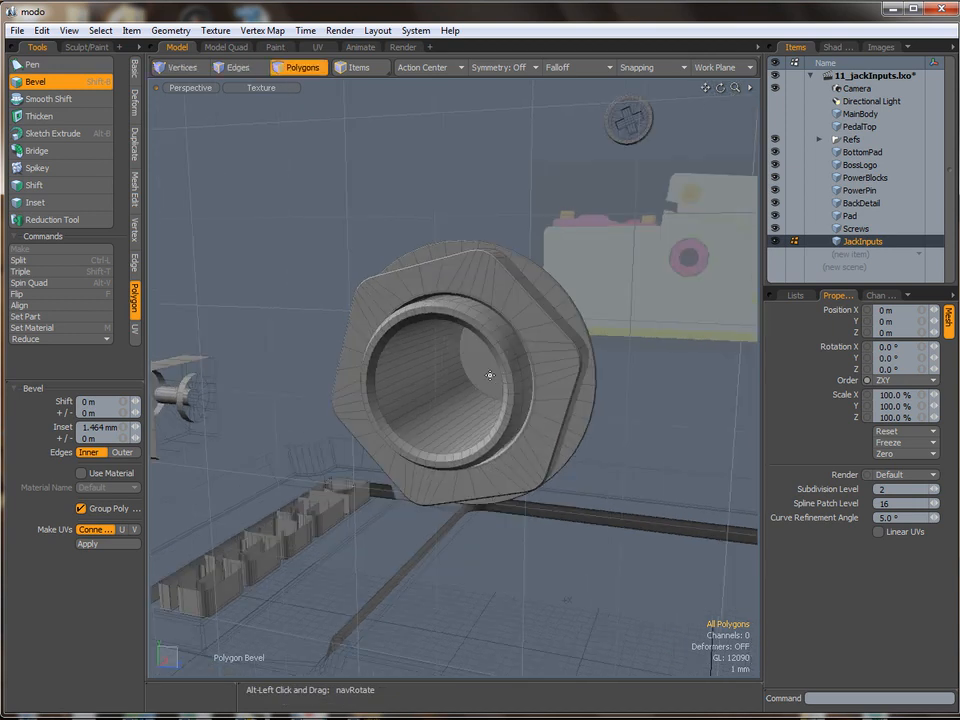
# Select the end polygon deep inside the barrel and move it along the barrel's axis
pyautogui.press('q')
pyautogui.click(480, 368)
pyautogui.keyDown('alt'); pyautogui.moveTo(556, 378); pyautogui.dragTo(484, 429); pyautogui.keyUp('alt')
pyautogui.press('w')
pyautogui.moveTo(608, 338); pyautogui.dragTo(454, 341)
pyautogui.press('q')
pyautogui.click(591, 216)
# Show the MainBody item, make it active, and select its vertical edge loop running beside the jack
pyautogui.click(776, 114)
pyautogui.click(875, 114)
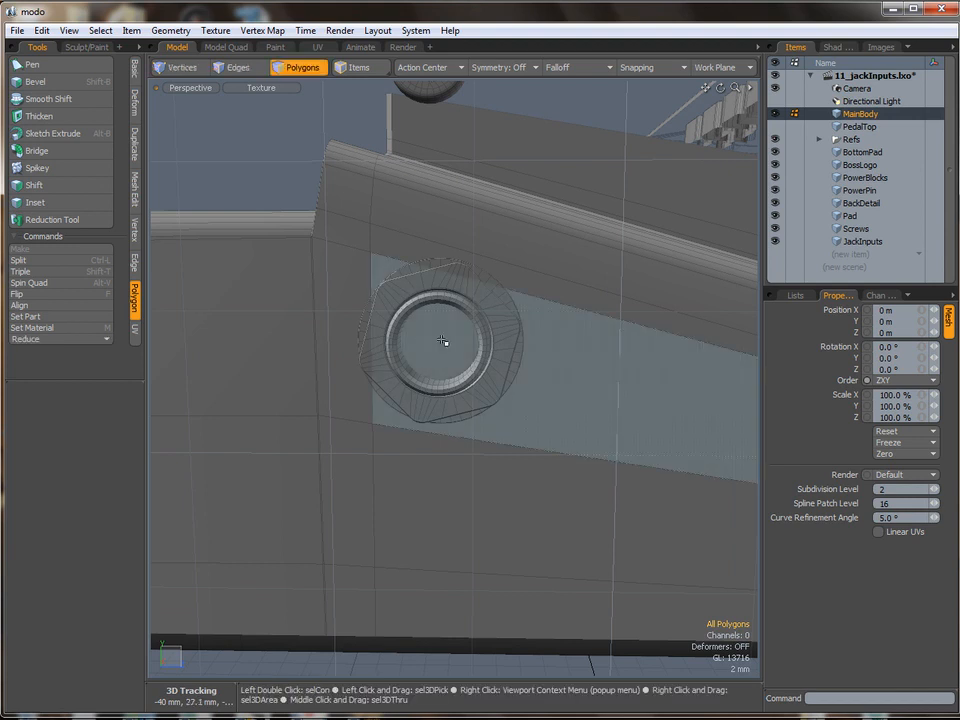
pyautogui.keyDown('alt'); pyautogui.moveTo(436, 326); pyautogui.dragTo(414, 379); pyautogui.keyUp('alt')
pyautogui.keyDown('alt'); pyautogui.moveTo(497, 328); pyautogui.dragTo(513, 370); pyautogui.keyUp('alt')
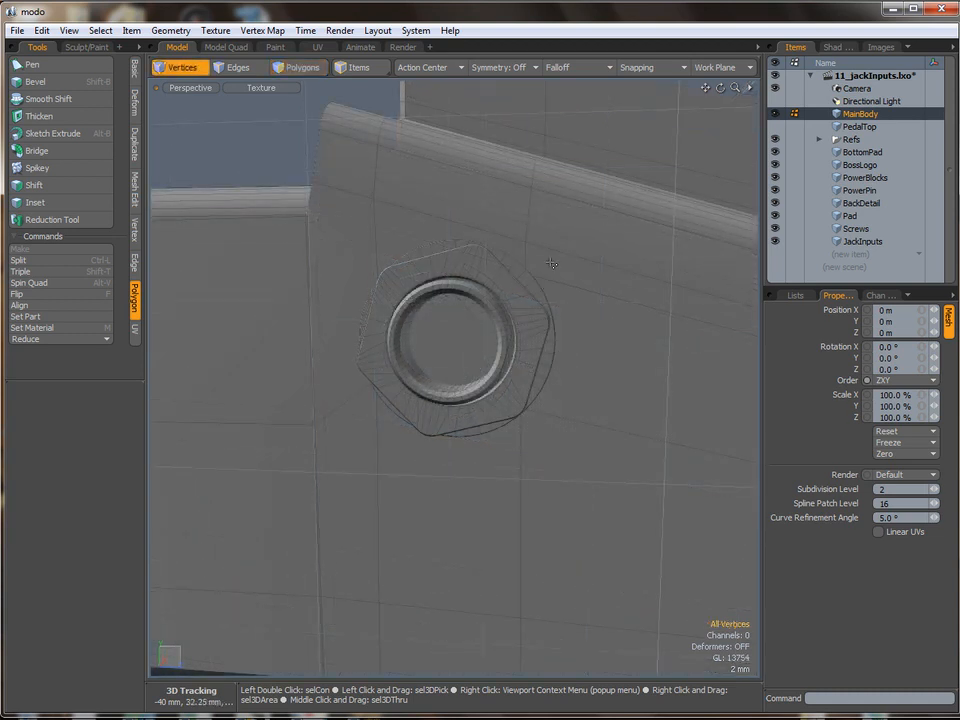
pyautogui.press('space')
pyautogui.doubleClick(529, 229)
pyautogui.keyDown('ctrl'); pyautogui.keyDown('alt'); pyautogui.moveTo(529, 231); pyautogui.dragTo(527, 271); pyautogui.keyUp('alt'); pyautogui.keyUp('ctrl')
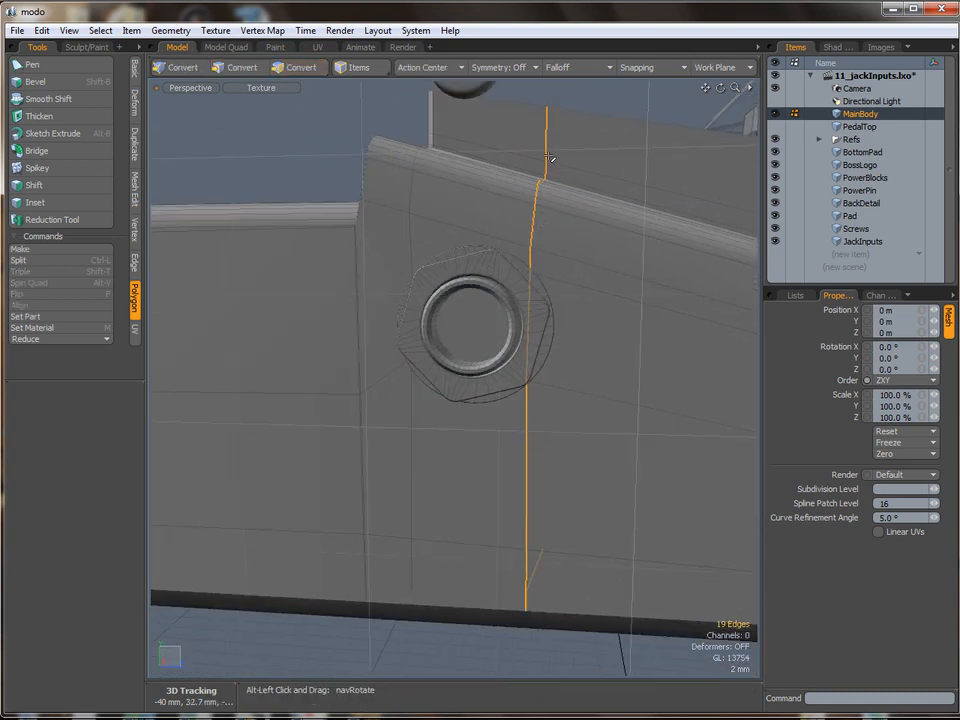
pyautogui.keyDown('alt'); pyautogui.moveTo(513, 495); pyautogui.dragTo(435, 285); pyautogui.keyUp('alt')
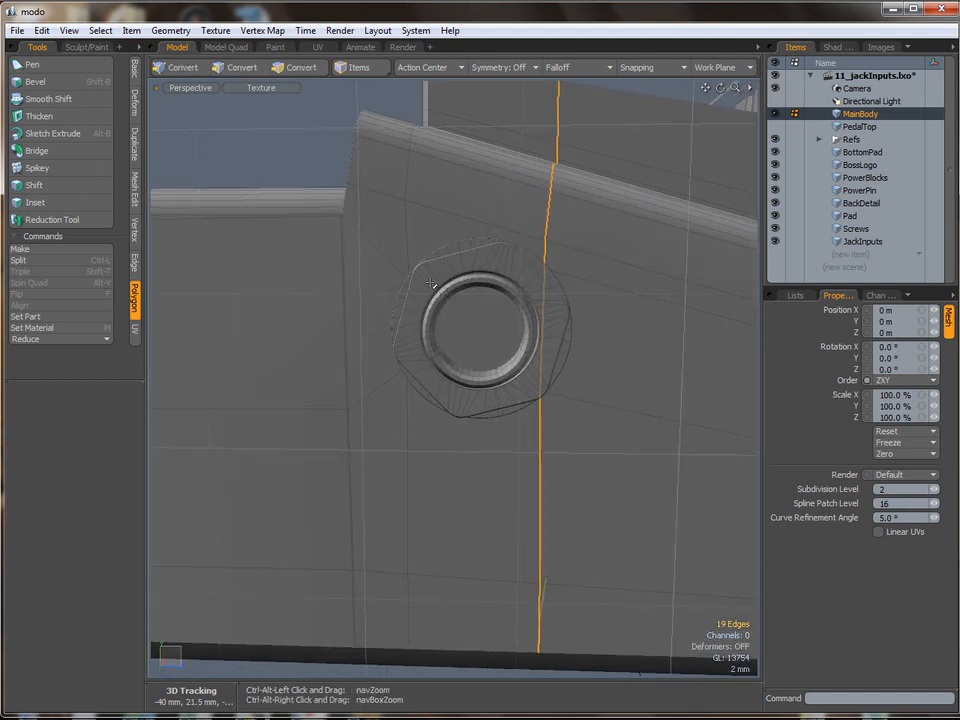
# Select the body's corner vertices around the jack, and delete the MainBody polygon they enclose behind it
pyautogui.press('1')
pyautogui.click(414, 269)
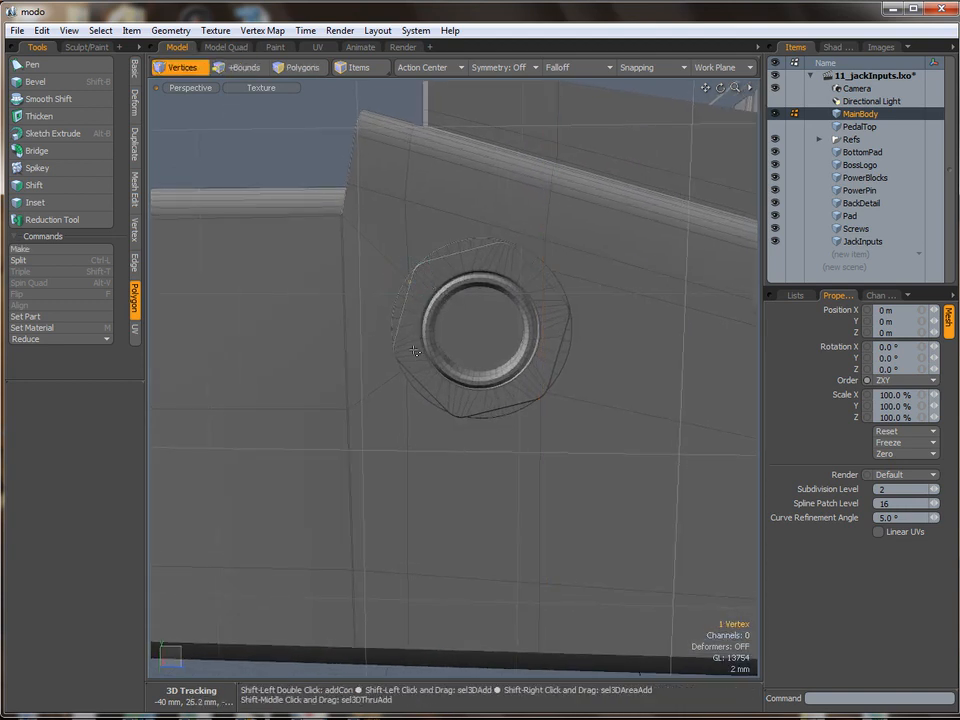
pyautogui.keyDown('shift'); pyautogui.click(540, 392); pyautogui.keyUp('shift')
pyautogui.keyDown('alt'); pyautogui.moveTo(553, 379); pyautogui.dragTo(447, 371); pyautogui.keyUp('alt')
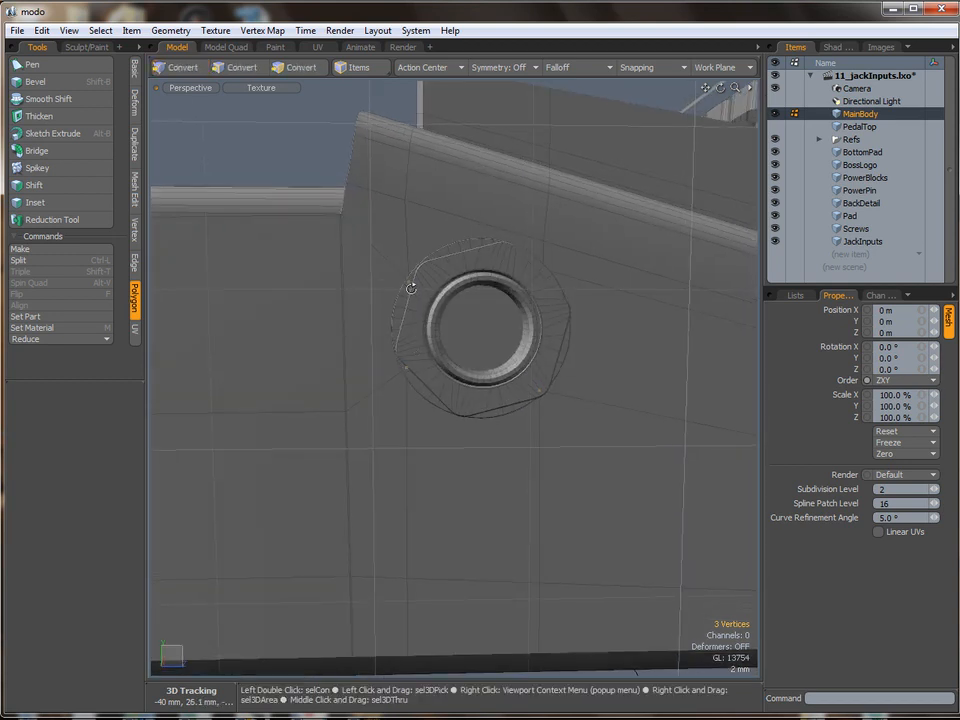
pyautogui.keyDown('alt'); pyautogui.moveTo(407, 283); pyautogui.dragTo(452, 313); pyautogui.keyUp('alt')
pyautogui.press('3')
pyautogui.click(480, 327)
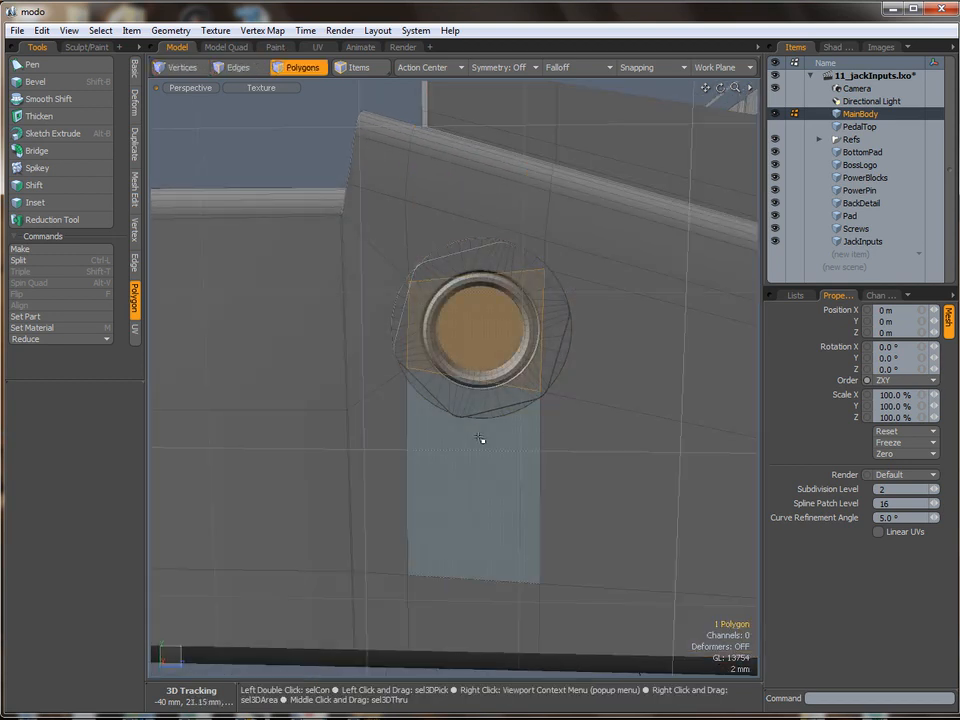
pyautogui.press('Delete')
# Duplicate the JackInputs jack in the Left view and move the copy -6.9 mm in Y and 15.2 mm in Z onto the second reference jack
pyautogui.keyDown('alt'); pyautogui.moveTo(531, 413); pyautogui.dragTo(582, 350); pyautogui.keyUp('alt')
pyautogui.keyDown('ctrl'); pyautogui.keyDown('alt'); pyautogui.moveTo(682, 230); pyautogui.dragTo(582, 304); pyautogui.keyUp('alt'); pyautogui.keyUp('ctrl')
pyautogui.hotkey('ctrl', 'space')
pyautogui.click(565, 304)
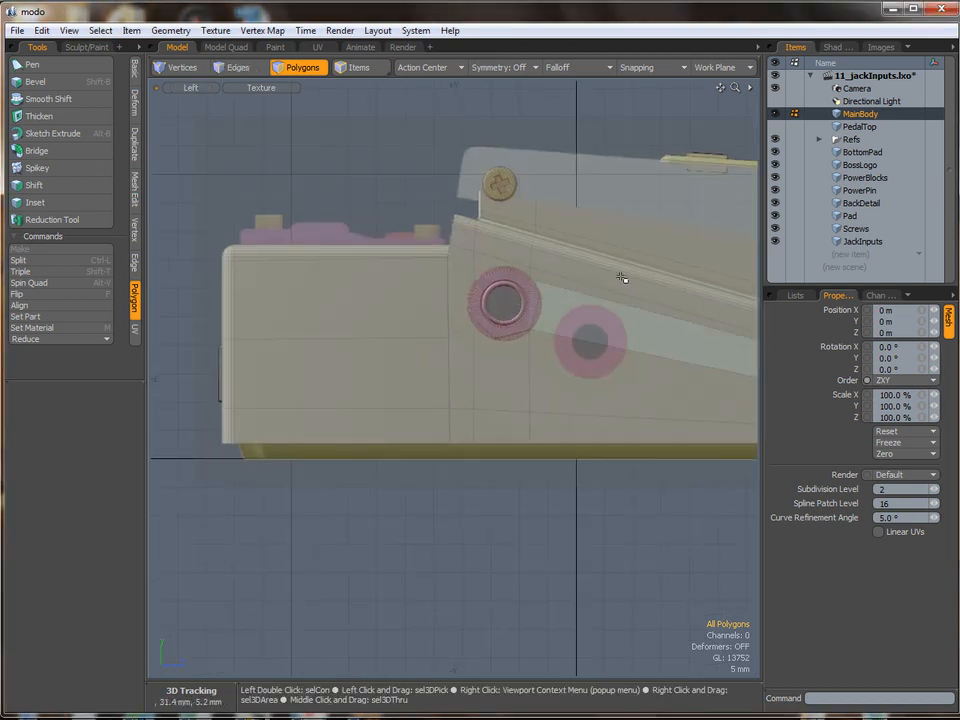
pyautogui.click(870, 242)
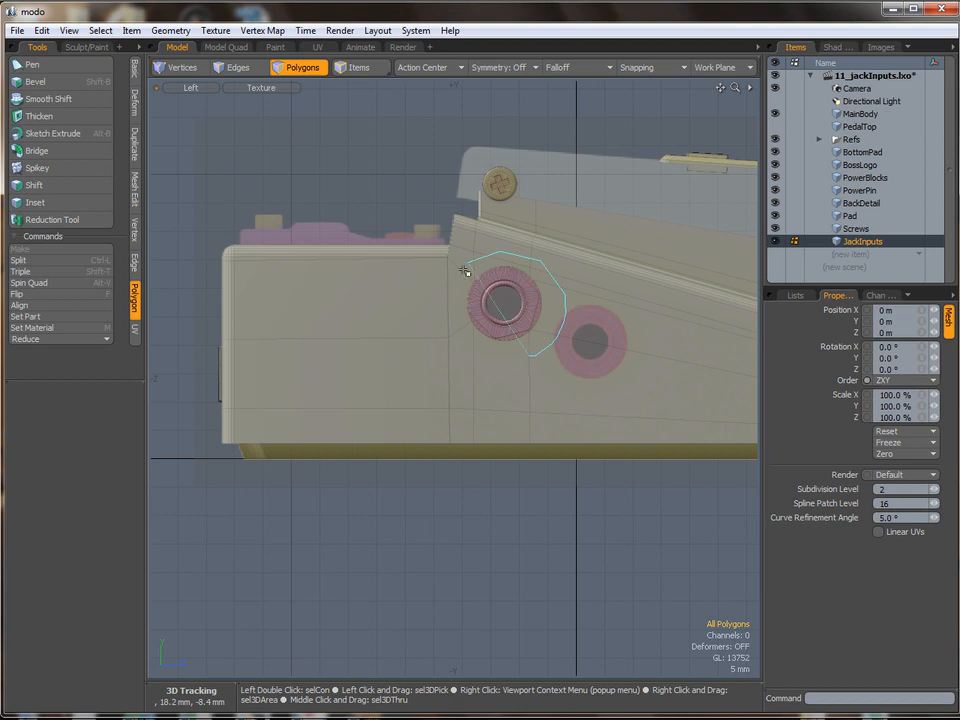
pyautogui.moveTo(575, 331); pyautogui.dragTo(566, 337, button='right')
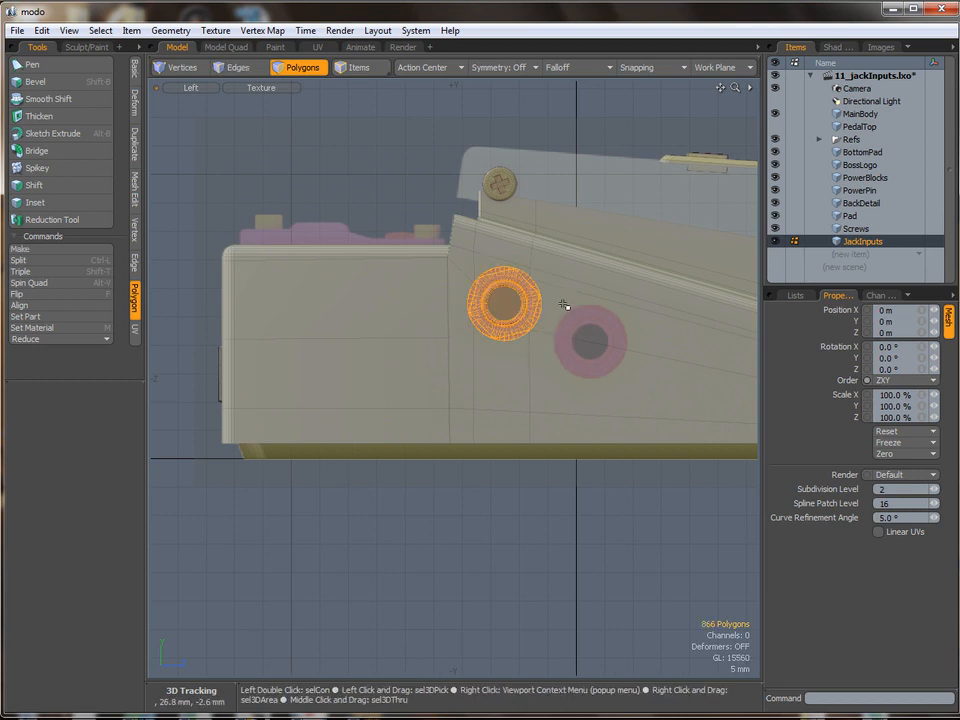
pyautogui.press('w')
pyautogui.moveTo(579, 257); pyautogui.dragTo(662, 270)
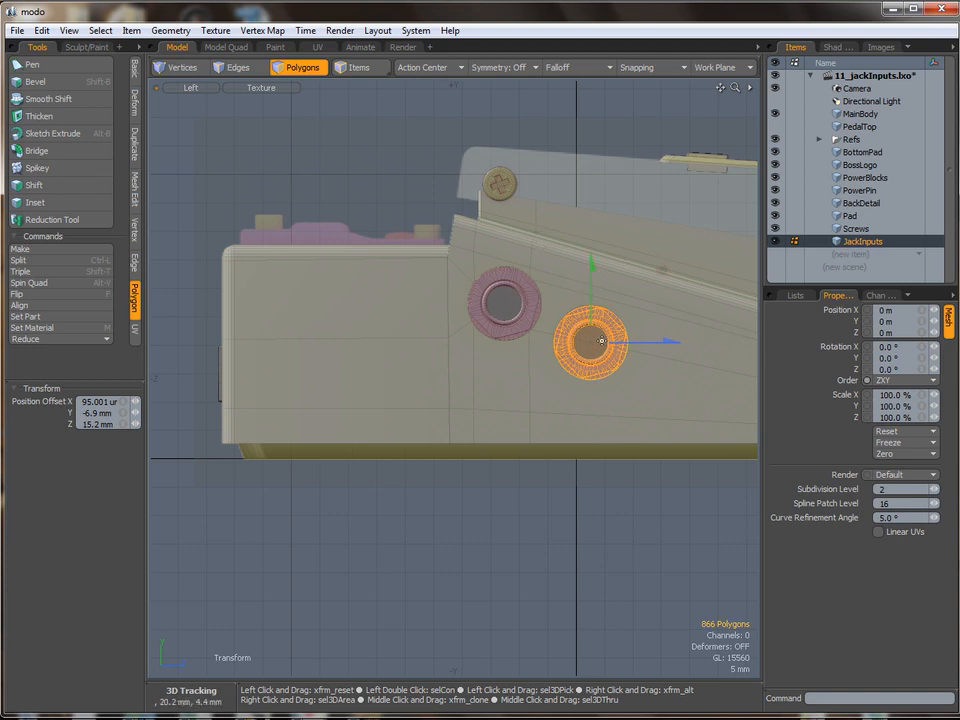
# Finish the move and select the original upper jack's polygons in the Perspective view
pyautogui.hotkey('ctrl', 'space')
pyautogui.click(622, 331)
pyautogui.keyDown('alt'); pyautogui.moveTo(530, 330); pyautogui.dragTo(590, 365); pyautogui.keyUp('alt')
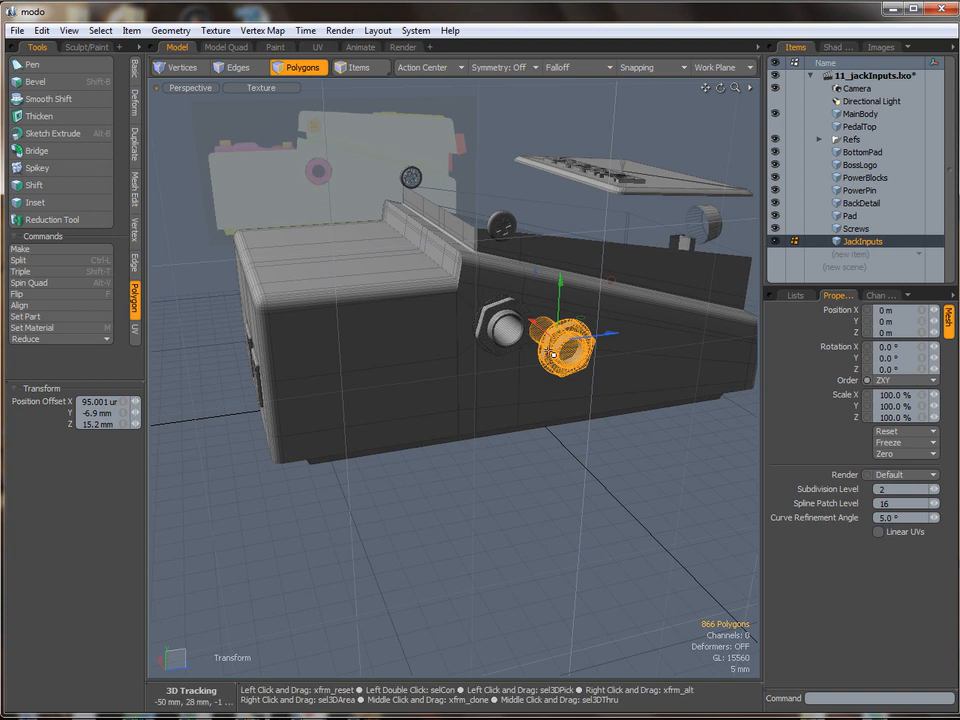
pyautogui.press('space')
pyautogui.keyDown('alt'); pyautogui.moveTo(509, 366); pyautogui.dragTo(468, 386); pyautogui.keyUp('alt')
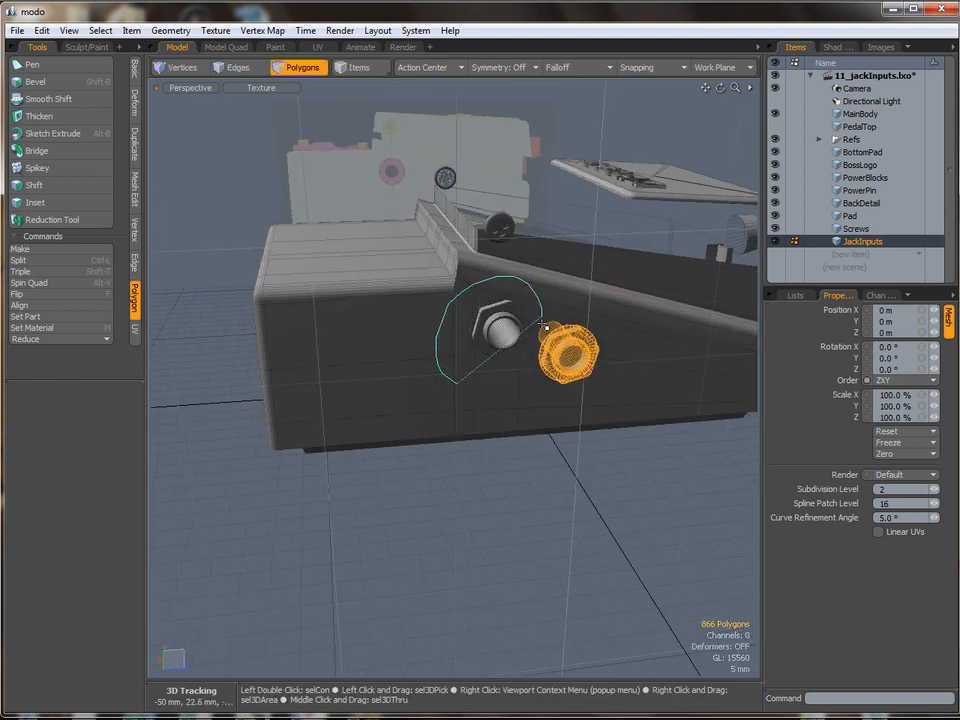
pyautogui.keyDown('alt'); pyautogui.moveTo(489, 381); pyautogui.dragTo(469, 328); pyautogui.keyUp('alt')
# Mirror the selected jack across the X axis onto the opposite side of the pedal
pyautogui.click(134, 145)
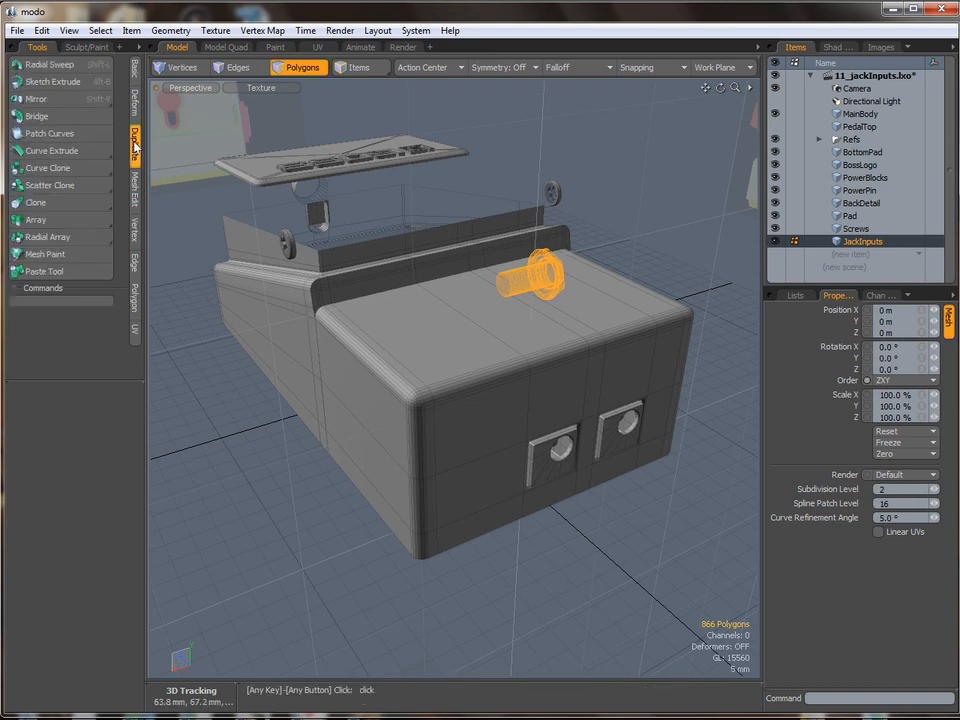
pyautogui.click(75, 104)
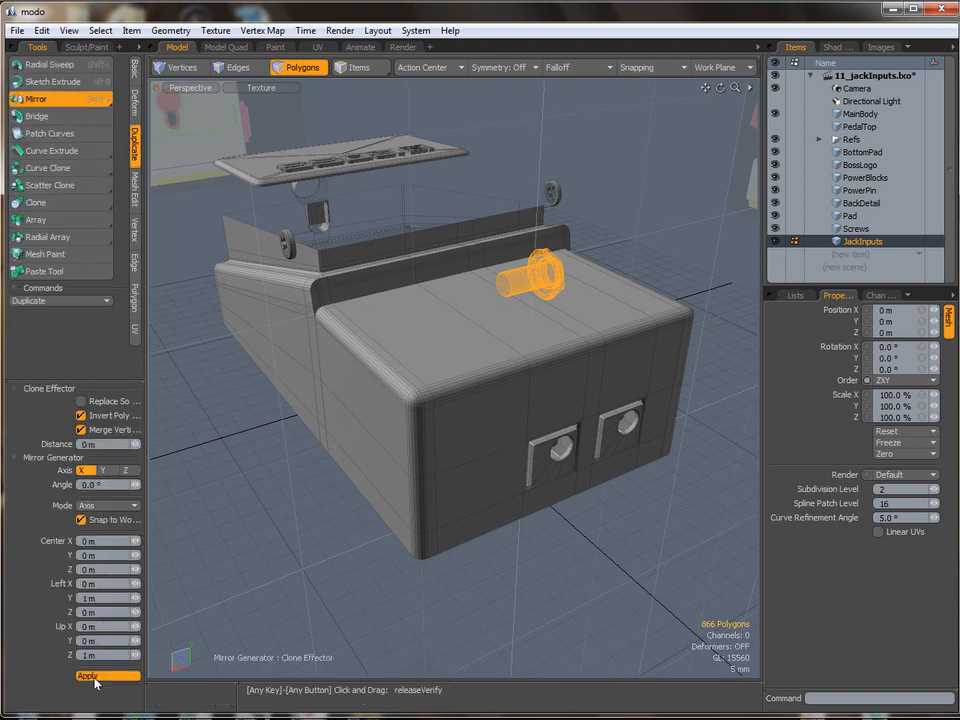
pyautogui.click(95, 683)
pyautogui.press('space')
pyautogui.click(266, 508)
pyautogui.keyDown('alt'); pyautogui.moveTo(313, 379); pyautogui.dragTo(390, 364); pyautogui.keyUp('alt')
# Delete the MainBody polygons behind the second jack and behind the mirrored jack on the opposite side
pyautogui.hotkey('ctrl', 'space')
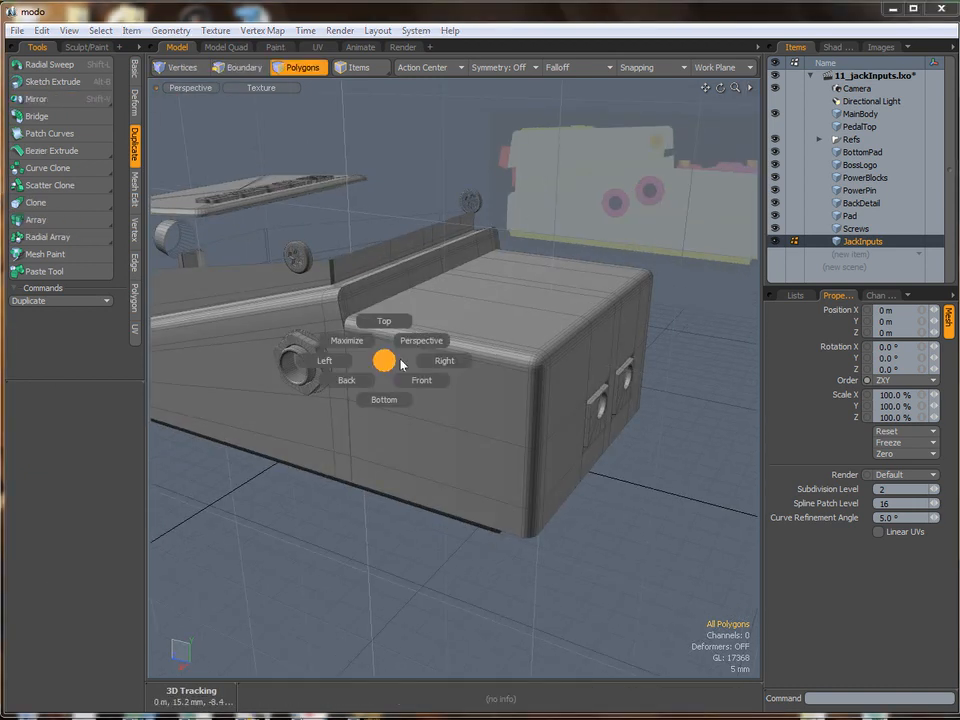
pyautogui.click(428, 360)
pyautogui.hotkey('ctrl', 'space')
pyautogui.click(422, 313)
pyautogui.keyDown('alt'); pyautogui.moveTo(508, 315); pyautogui.dragTo(521, 409); pyautogui.keyUp('alt')
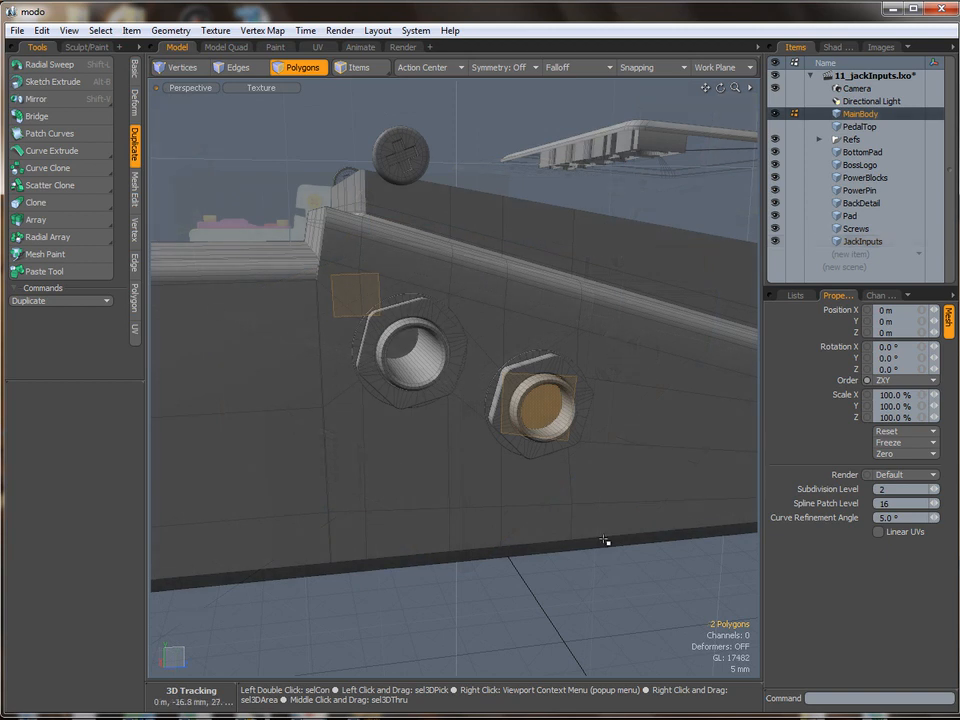
pyautogui.keyDown('alt'); pyautogui.moveTo(572, 358); pyautogui.dragTo(449, 333); pyautogui.keyUp('alt')
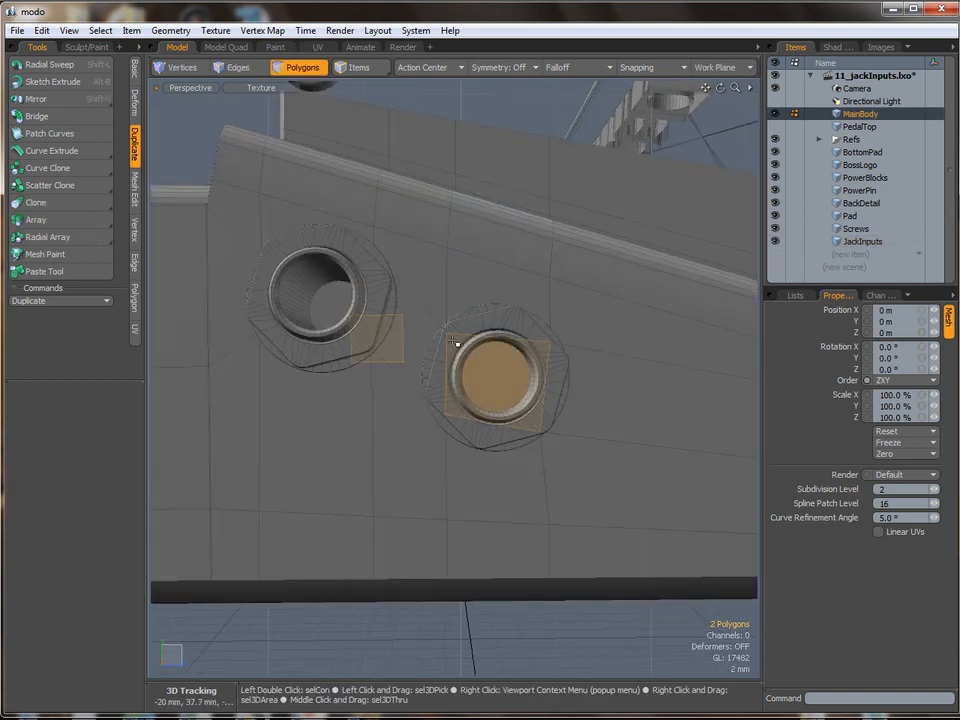
pyautogui.keyDown('alt'); pyautogui.moveTo(542, 298); pyautogui.dragTo(537, 299); pyautogui.keyUp('alt')
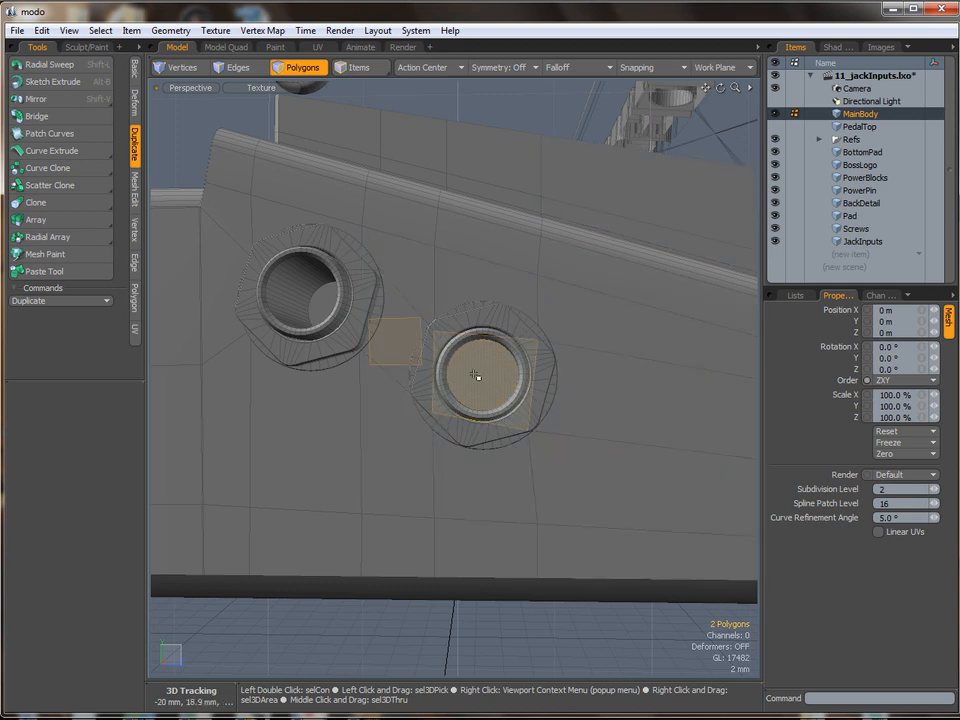
pyautogui.keyDown('alt'); pyautogui.moveTo(379, 362); pyautogui.dragTo(499, 326); pyautogui.keyUp('alt')
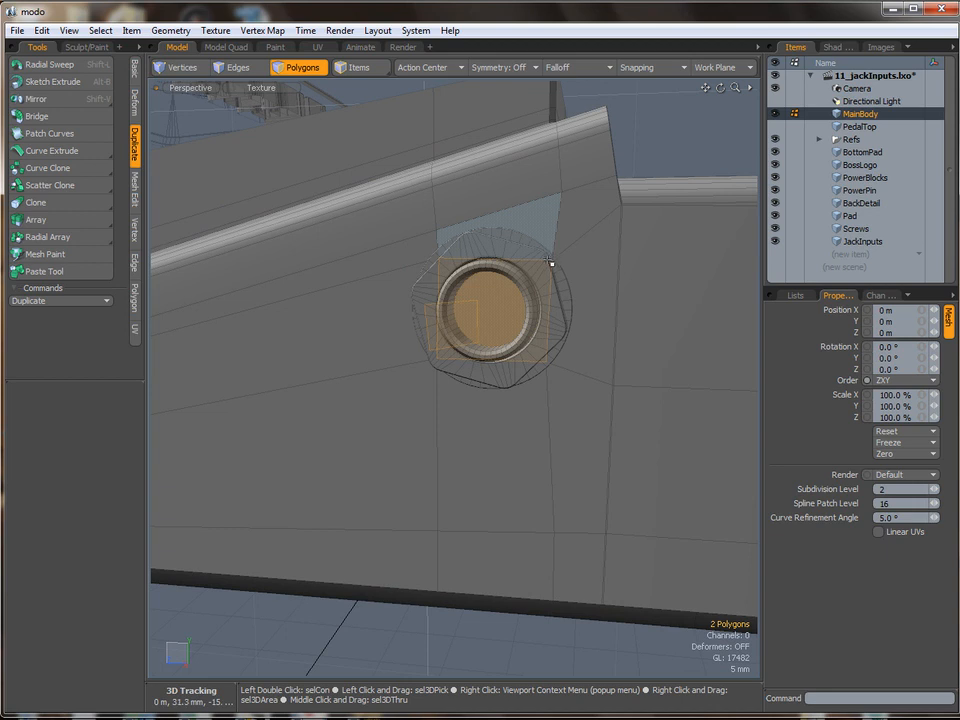
pyautogui.keyDown('alt'); pyautogui.moveTo(485, 280); pyautogui.dragTo(466, 347); pyautogui.keyUp('alt')
pyautogui.press('Delete')
# Select all polygons of the second, lower jack in JackInputs and rotate them about -21° around X
pyautogui.press('5')
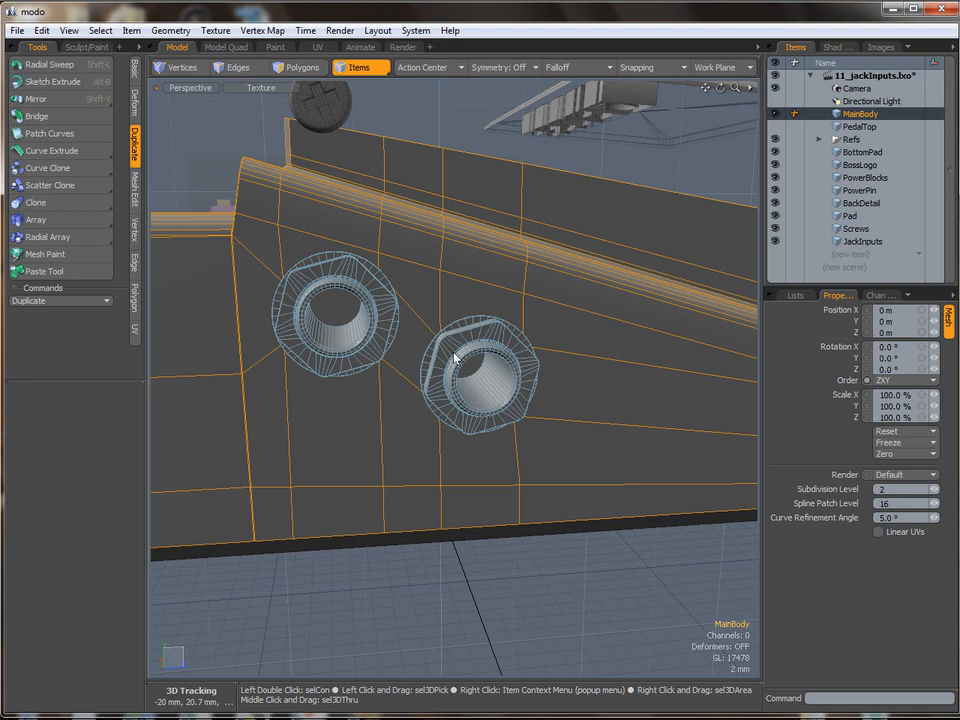
pyautogui.click(466, 344)
pyautogui.press('3')
pyautogui.doubleClick(464, 342)
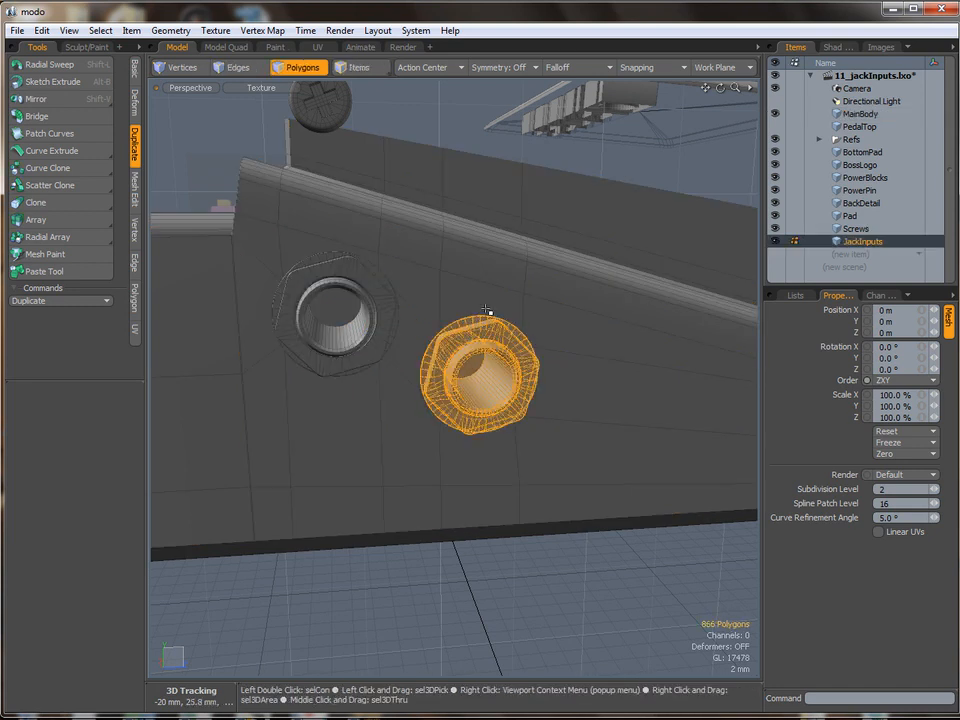
pyautogui.press('e')
pyautogui.moveTo(492, 295); pyautogui.dragTo(477, 292)
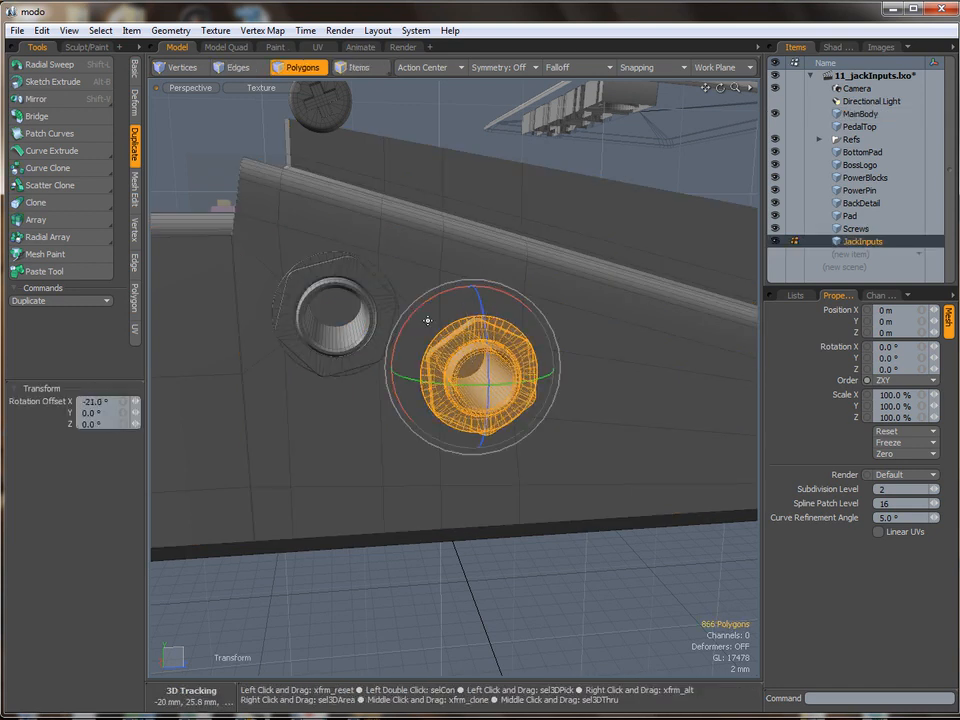
# Finish the rotation, clear the selection, and show the PedalTop item
pyautogui.press('q')
pyautogui.click(469, 568)
pyautogui.keyDown('ctrl'); pyautogui.keyDown('alt'); pyautogui.moveTo(476, 450); pyautogui.dragTo(590, 410); pyautogui.keyUp('alt'); pyautogui.keyUp('ctrl')
pyautogui.click(775, 126)
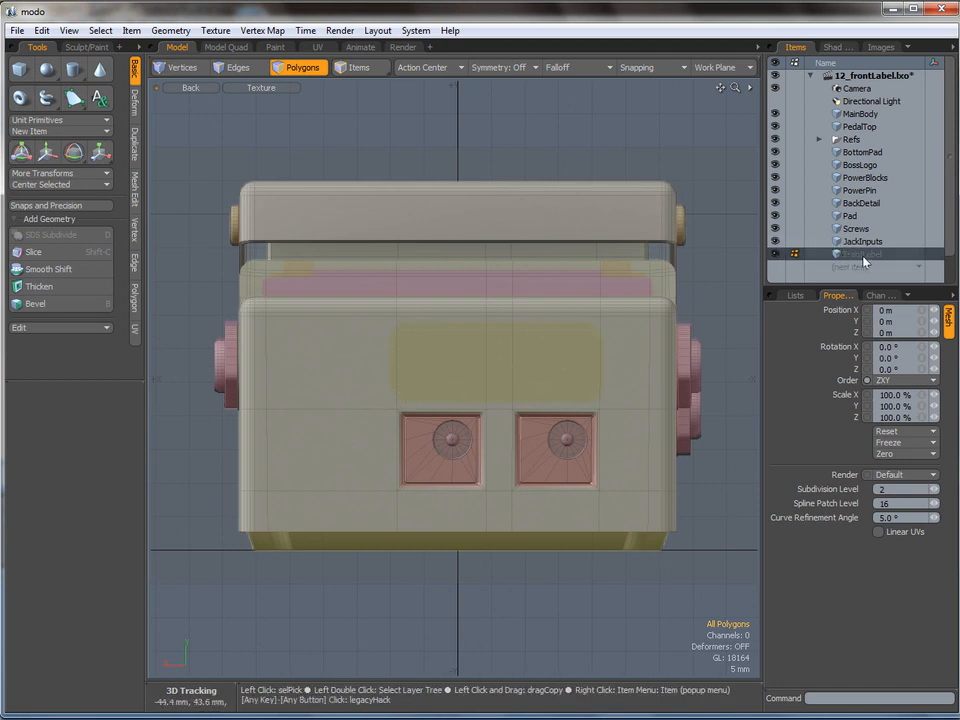
# Draw a flat 32 by 11.8 mm cube in FrontLabel over the reference label and set its depth to Z -60.8 mm
pyautogui.click(20, 68)
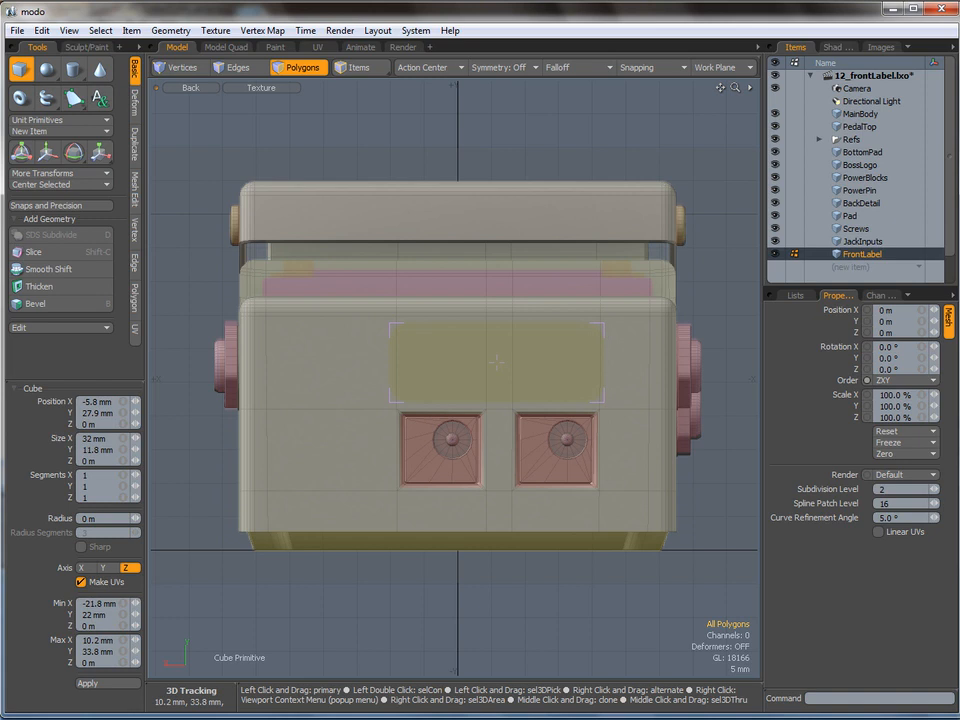
pyautogui.hotkey('ctrl', 'space')
pyautogui.click(549, 360)
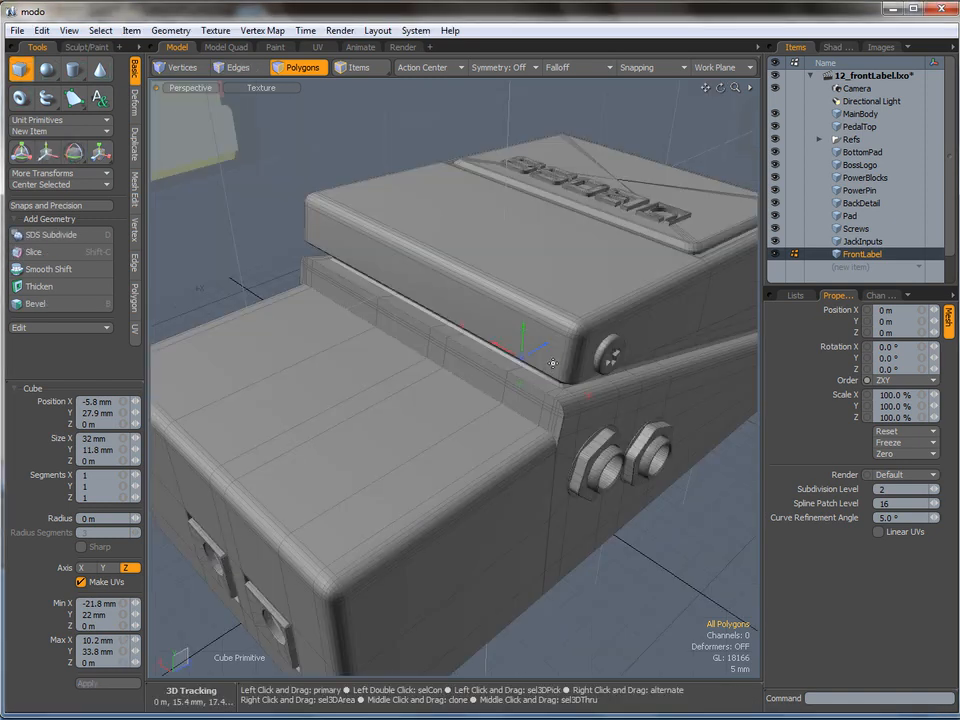
pyautogui.keyDown('alt'); pyautogui.moveTo(479, 384); pyautogui.dragTo(603, 303); pyautogui.keyUp('alt')
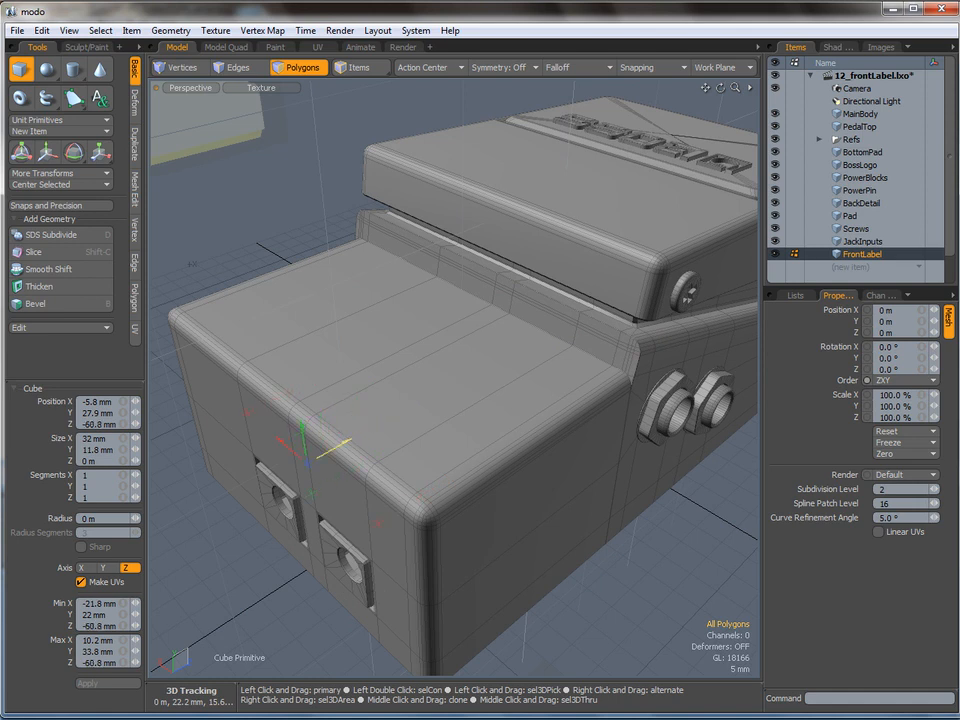
# Move the FrontLabel polygon about 2.2 mm along Z towards the pedal's front face, extrude it slightly and clear the selection
pyautogui.keyDown('alt'); pyautogui.moveTo(279, 523); pyautogui.dragTo(418, 300); pyautogui.keyUp('alt')
pyautogui.click(240, 328)
pyautogui.press('w')
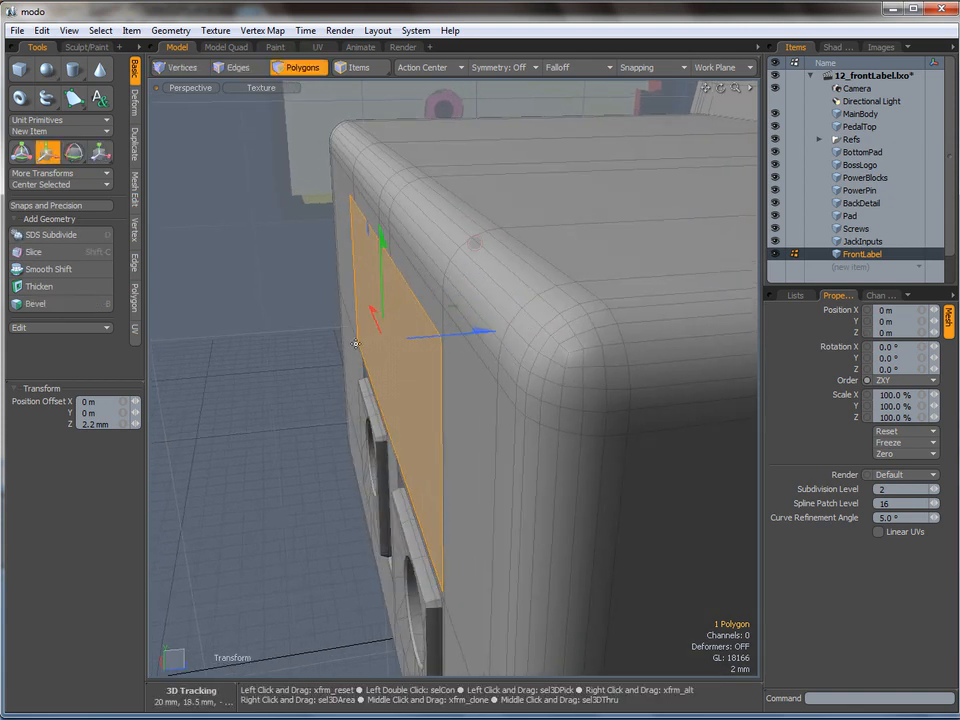
pyautogui.moveTo(418, 343)
pyautogui.mouseDown()
pyautogui.moveTo(526, 348)
pyautogui.moveTo(589, 283)
pyautogui.moveTo(386, 348)
pyautogui.moveTo(356, 316)
pyautogui.mouseUp()
pyautogui.press('q')
pyautogui.click(359, 391)
# Select the four short corner edges of the front label and bevel them about 2.74 mm
pyautogui.press('2')
pyautogui.moveTo(354, 318); pyautogui.dragTo(311, 354, button='right')
pyautogui.keyDown('shift'); pyautogui.moveTo(367, 403); pyautogui.dragTo(335, 457, button='right'); pyautogui.keyUp('shift')
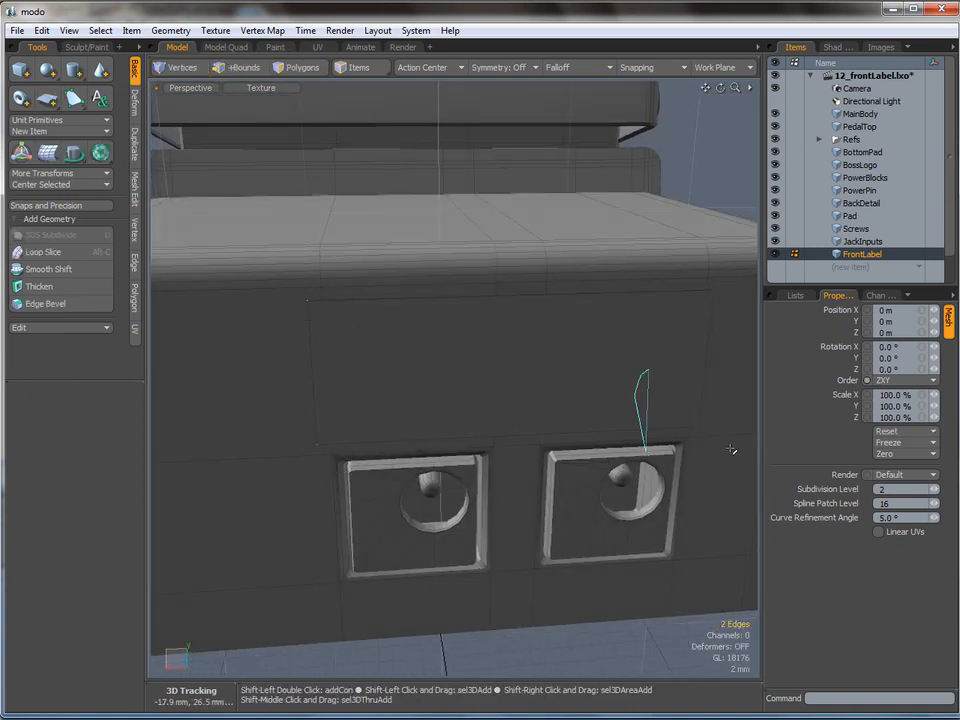
pyautogui.keyDown('shift'); pyautogui.moveTo(643, 357); pyautogui.dragTo(734, 330, button='right'); pyautogui.keyUp('shift')
pyautogui.moveTo(394, 339)
pyautogui.keyDown('alt'); pyautogui.mouseDown()
pyautogui.moveTo(446, 332)
pyautogui.moveTo(446, 341)
pyautogui.mouseUp(); pyautogui.keyUp('alt')
pyautogui.hotkey('ctrl', 'space')
pyautogui.click(412, 357)
pyautogui.keyDown('ctrl'); pyautogui.keyDown('alt'); pyautogui.moveTo(321, 272); pyautogui.dragTo(341, 279); pyautogui.keyUp('alt'); pyautogui.keyUp('ctrl')
pyautogui.press('b')
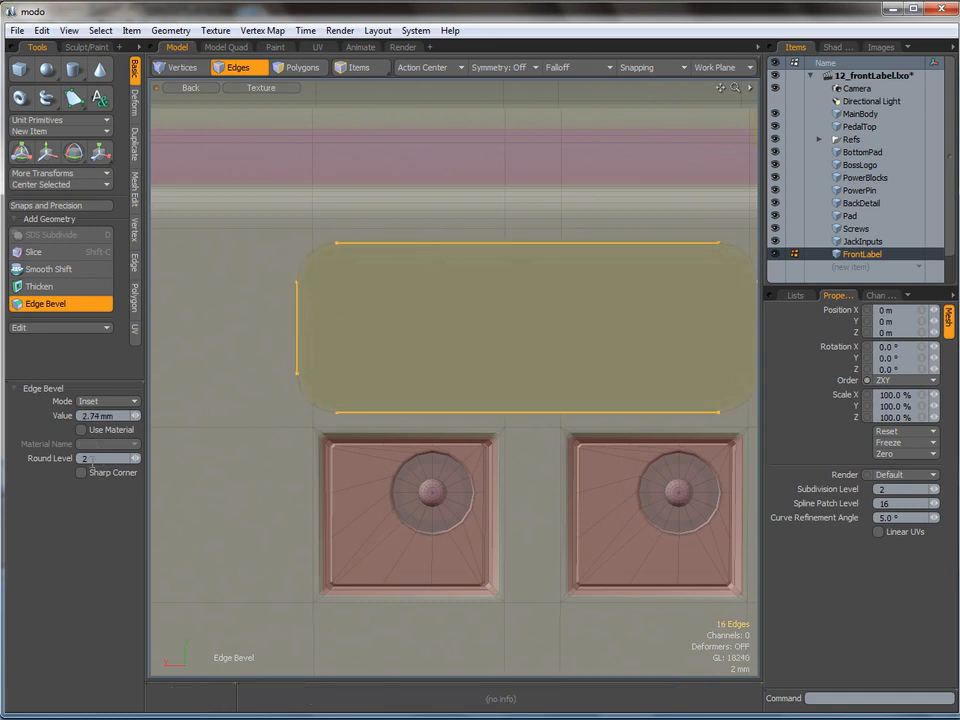
# Set the corner bevel's round level to 3 and its value to about 2.78 mm, finish it and clear the selection
pyautogui.write('3')
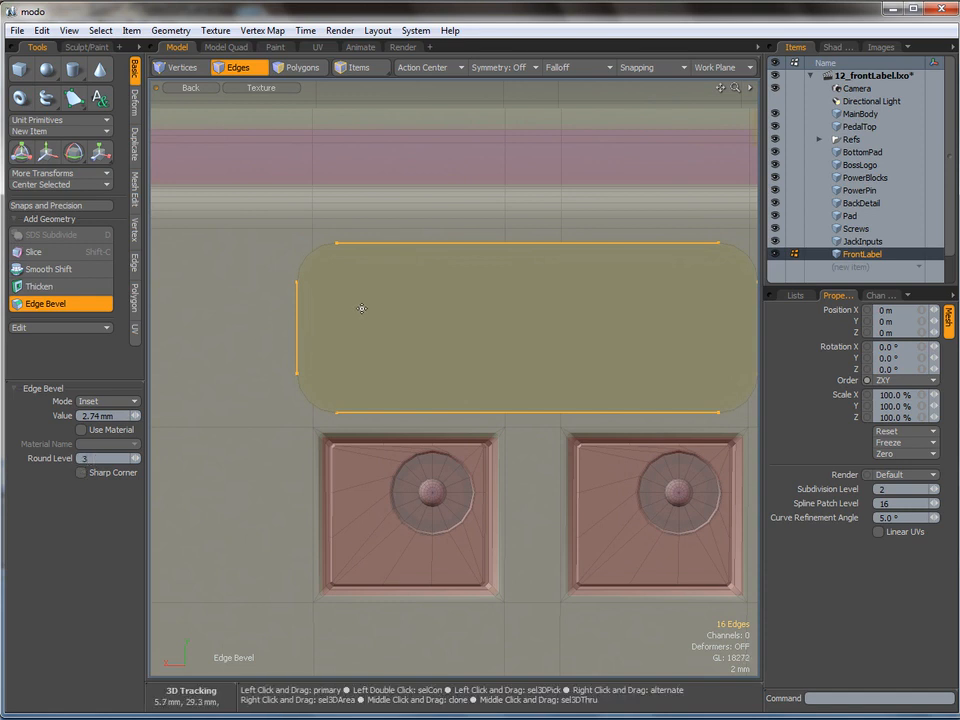
pyautogui.hotkey('ctrl', 'space')
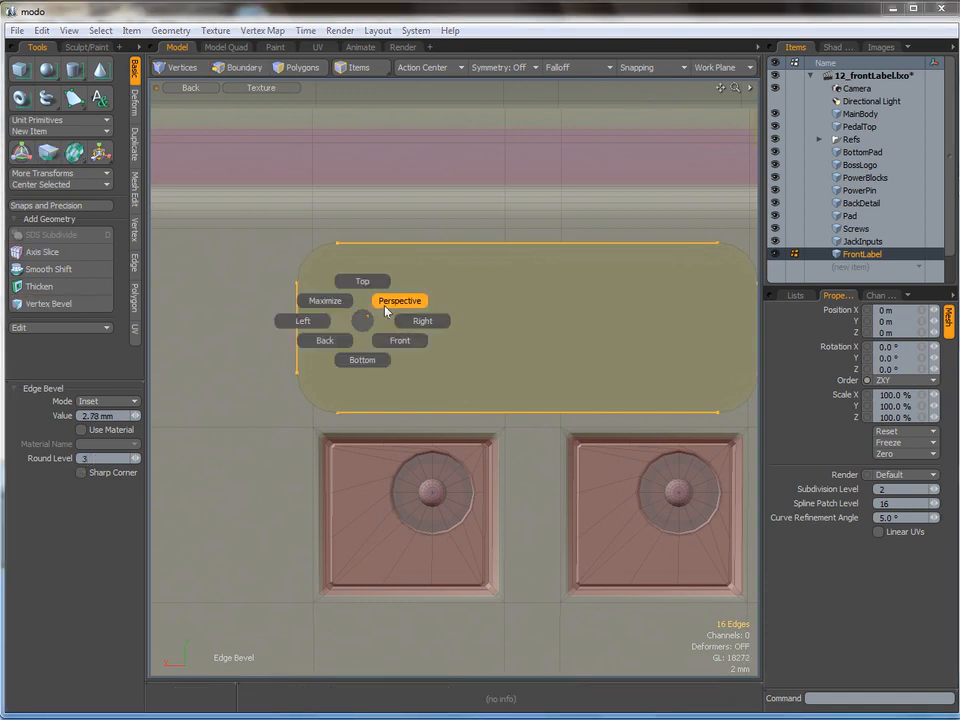
pyautogui.click(400, 300)
pyautogui.keyDown('alt'); pyautogui.moveTo(400, 312); pyautogui.dragTo(469, 339); pyautogui.keyUp('alt')
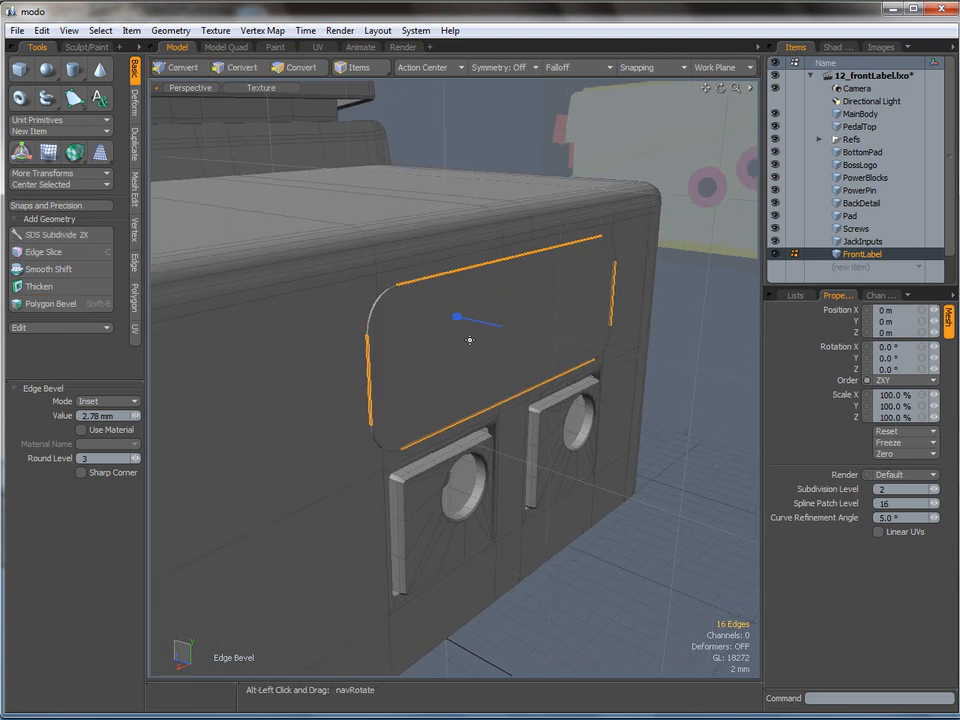
pyautogui.press('space')
pyautogui.click(623, 520)
# Select both outline edge loops of the front label, bevel them about 55 um with round level 0, and clear the selection
pyautogui.keyDown('alt'); pyautogui.moveTo(392, 330); pyautogui.dragTo(502, 336); pyautogui.keyUp('alt')
pyautogui.keyDown('shift'); pyautogui.click(411, 359); pyautogui.keyUp('shift')
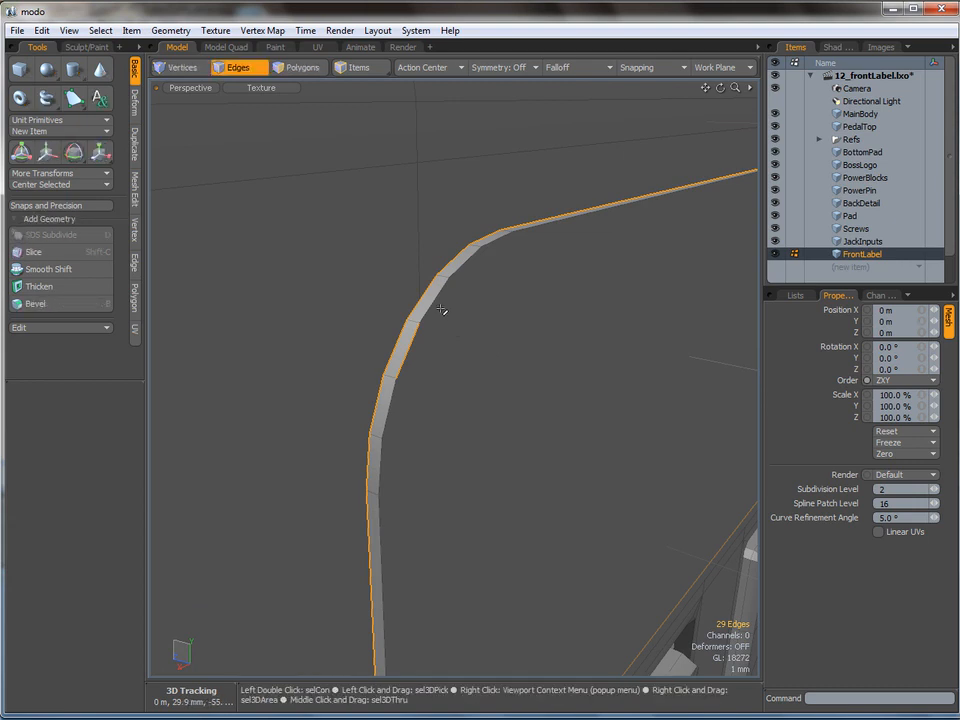
pyautogui.keyDown('alt'); pyautogui.moveTo(445, 366); pyautogui.dragTo(448, 318); pyautogui.keyUp('alt')
pyautogui.keyDown('ctrl'); pyautogui.keyDown('alt'); pyautogui.moveTo(448, 318); pyautogui.dragTo(426, 315); pyautogui.keyUp('alt'); pyautogui.keyUp('ctrl')
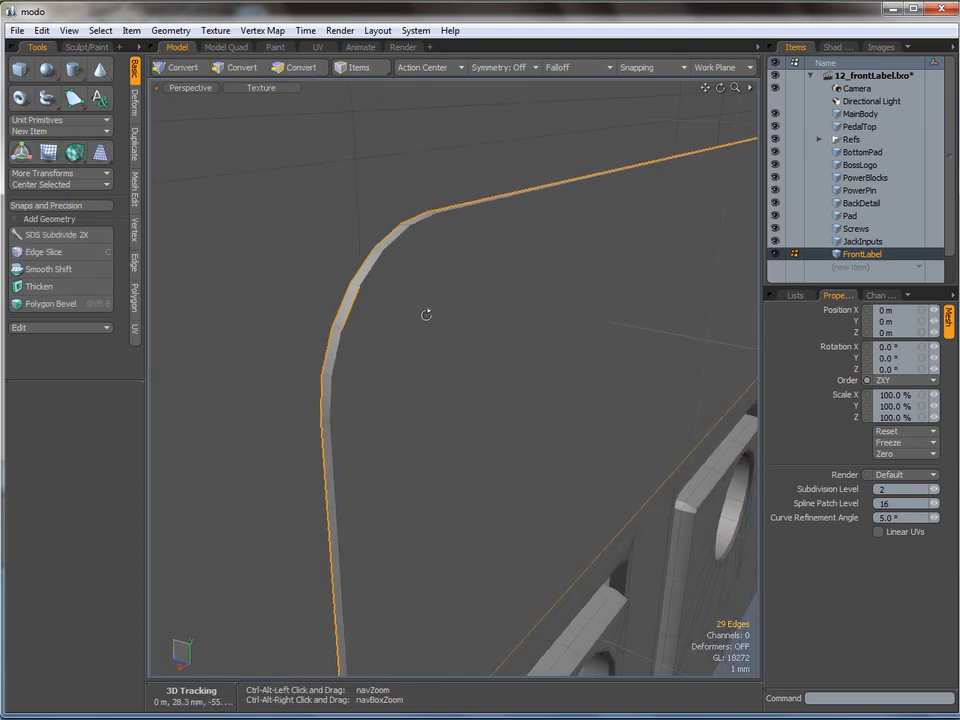
pyautogui.keyDown('shift'); pyautogui.doubleClick(372, 272); pyautogui.keyUp('shift')
pyautogui.keyDown('alt'); pyautogui.moveTo(409, 297); pyautogui.dragTo(386, 294); pyautogui.keyUp('alt')
pyautogui.press('b')
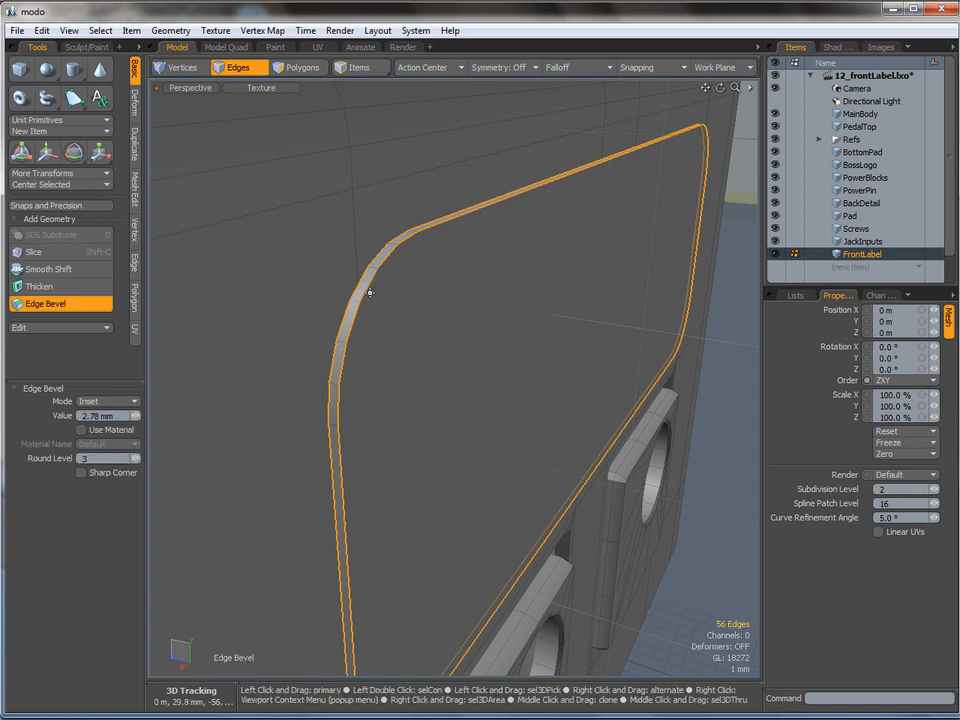
pyautogui.click(380, 321)
pyautogui.moveTo(380, 321); pyautogui.dragTo(398, 321)
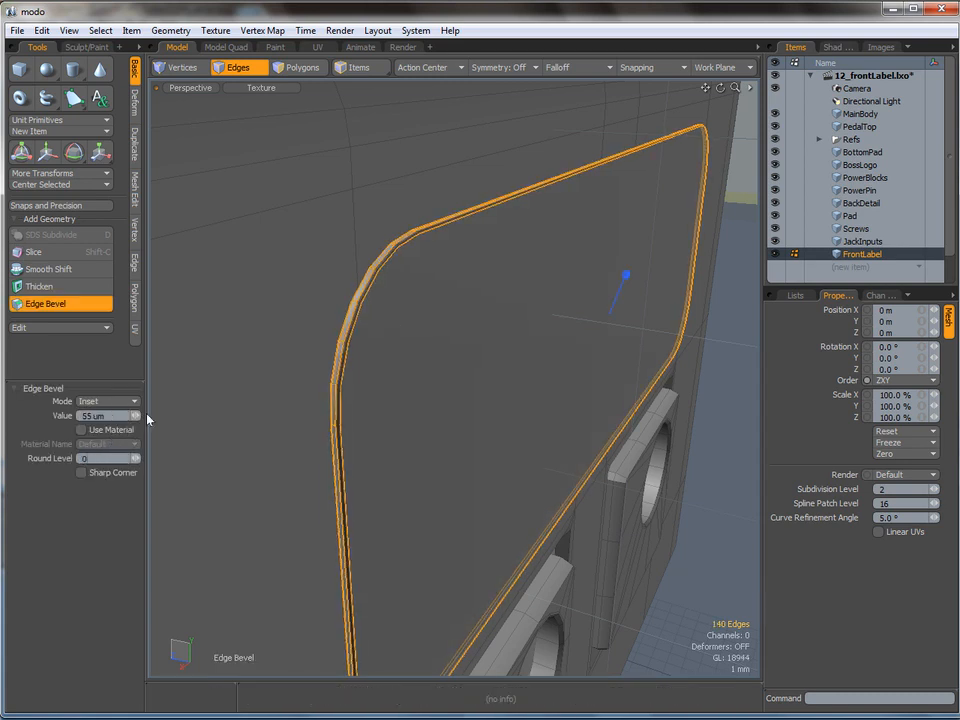
pyautogui.moveTo(392, 361); pyautogui.dragTo(592, 325)
pyautogui.press('q')
pyautogui.click(731, 484)
# Inset the label's large back polygon about 270 um and delete the inner polygon
pyautogui.press('3')
pyautogui.click(591, 321)
pyautogui.press('b')
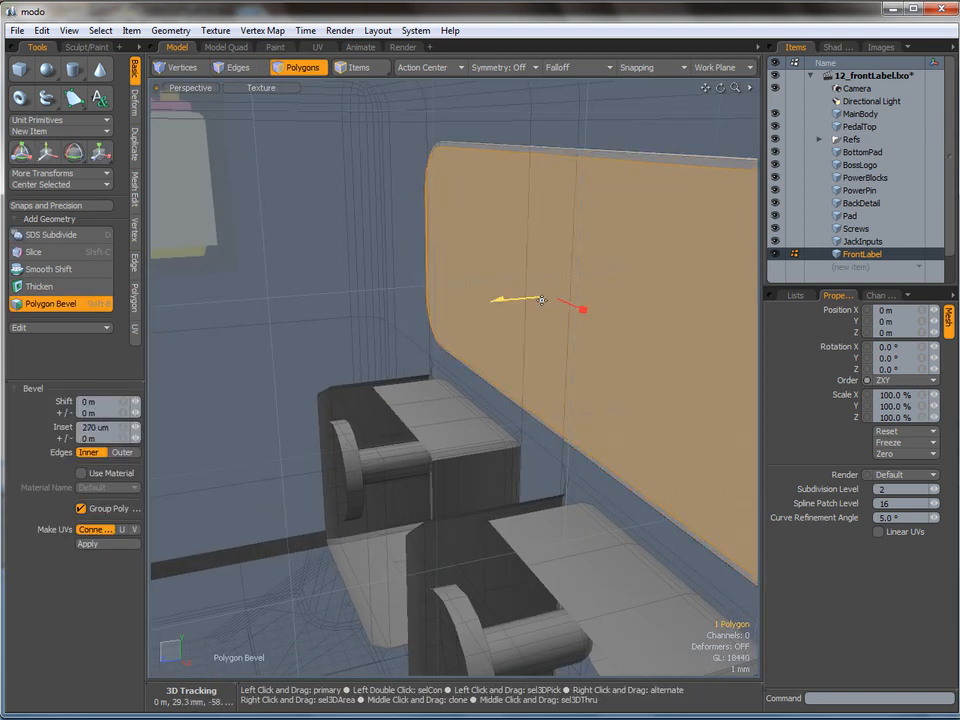
pyautogui.press('Delete')
pyautogui.keyDown('alt'); pyautogui.moveTo(592, 275); pyautogui.dragTo(440, 300); pyautogui.keyUp('alt')
pyautogui.keyDown('ctrl'); pyautogui.keyDown('alt'); pyautogui.moveTo(440, 300); pyautogui.dragTo(424, 322); pyautogui.keyUp('alt'); pyautogui.keyUp('ctrl')
pyautogui.press('q')
# Select the label's large front polygon and inset it about 320 um
pyautogui.click(424, 322)
pyautogui.press('b')
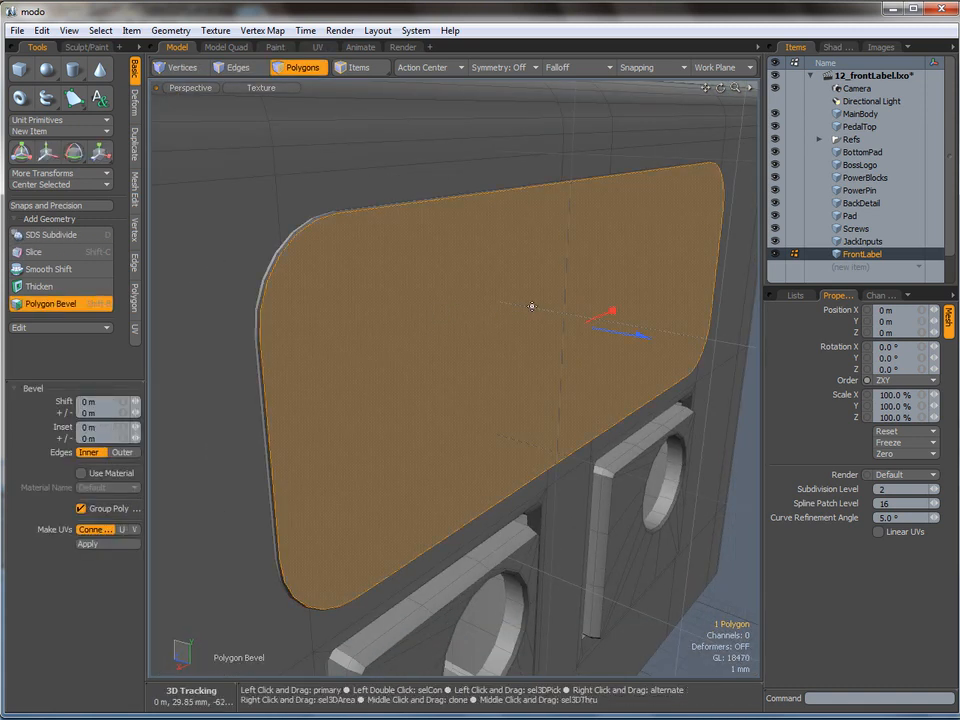
pyautogui.moveTo(612, 311); pyautogui.dragTo(572, 327)
# Collapse the inset front polygon into a single center vertex with Join Averaged and end the bevel tool
pyautogui.click(135, 234)
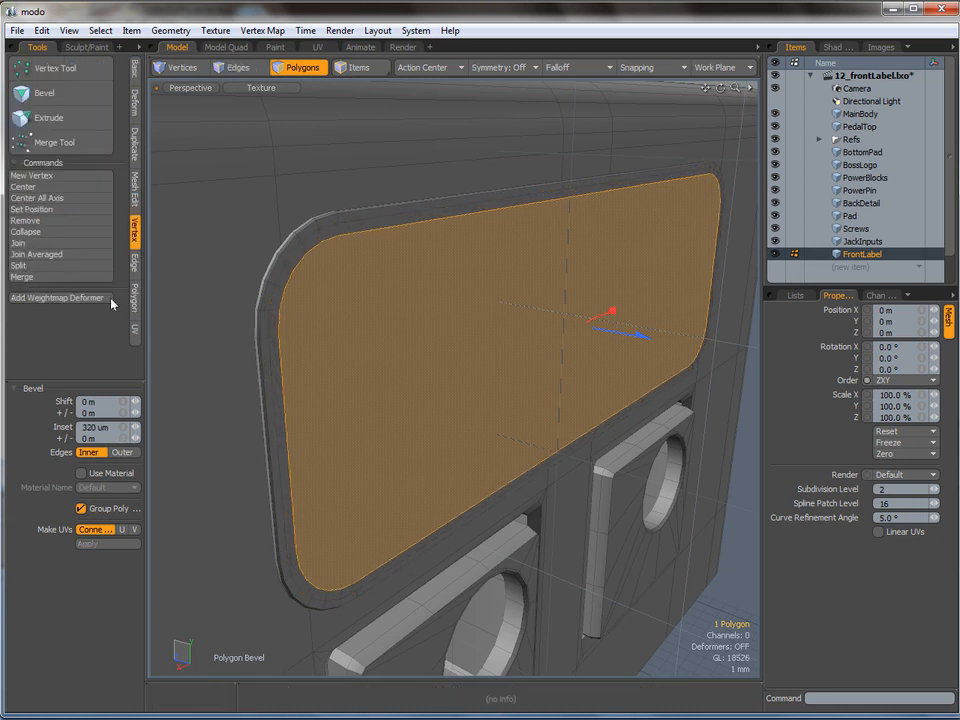
pyautogui.click(33, 255)
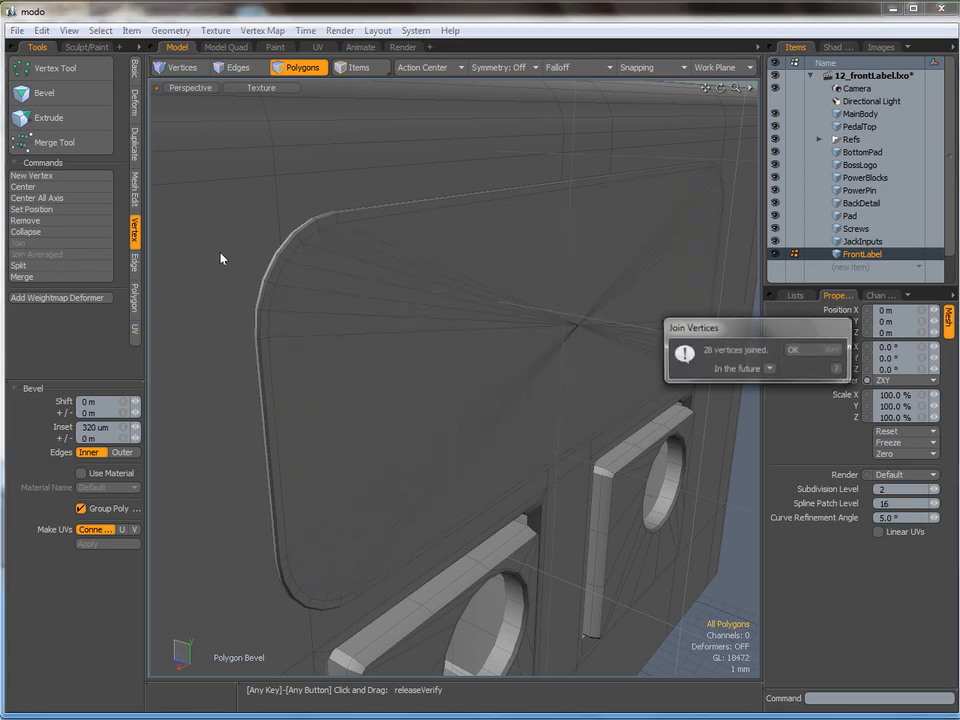
pyautogui.click(791, 350)
pyautogui.keyDown('ctrl'); pyautogui.keyDown('alt'); pyautogui.moveTo(596, 339); pyautogui.dragTo(450, 334); pyautogui.keyUp('alt'); pyautogui.keyUp('ctrl')
pyautogui.keyDown('alt'); pyautogui.moveTo(560, 330); pyautogui.dragTo(452, 334); pyautogui.keyUp('alt')
pyautogui.press('space')
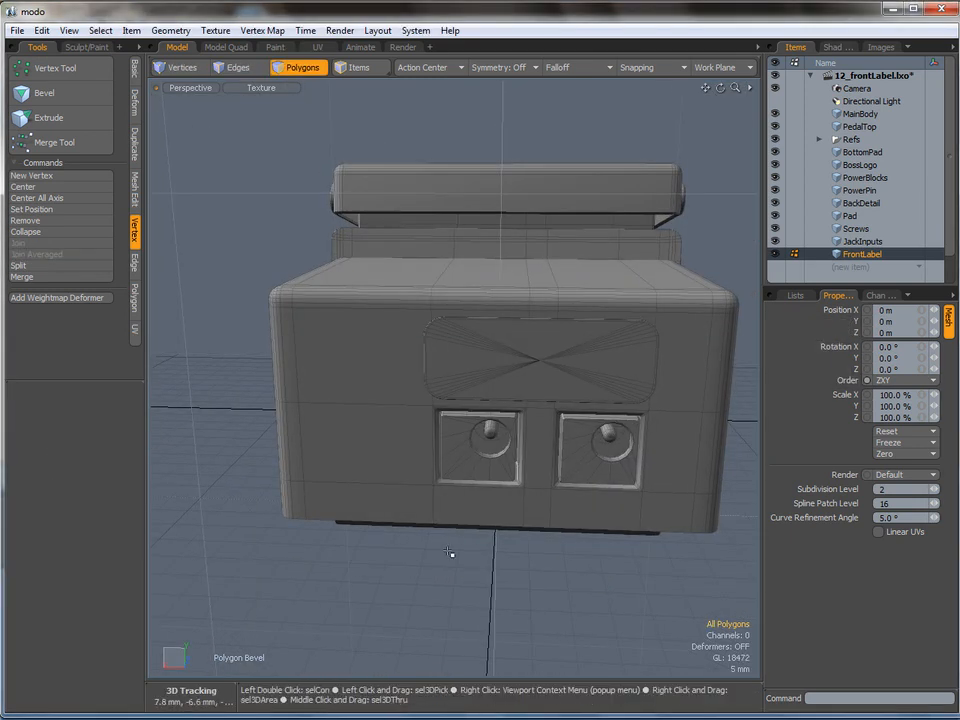
pyautogui.keyDown('alt'); pyautogui.moveTo(506, 405); pyautogui.dragTo(456, 401); pyautogui.keyUp('alt')
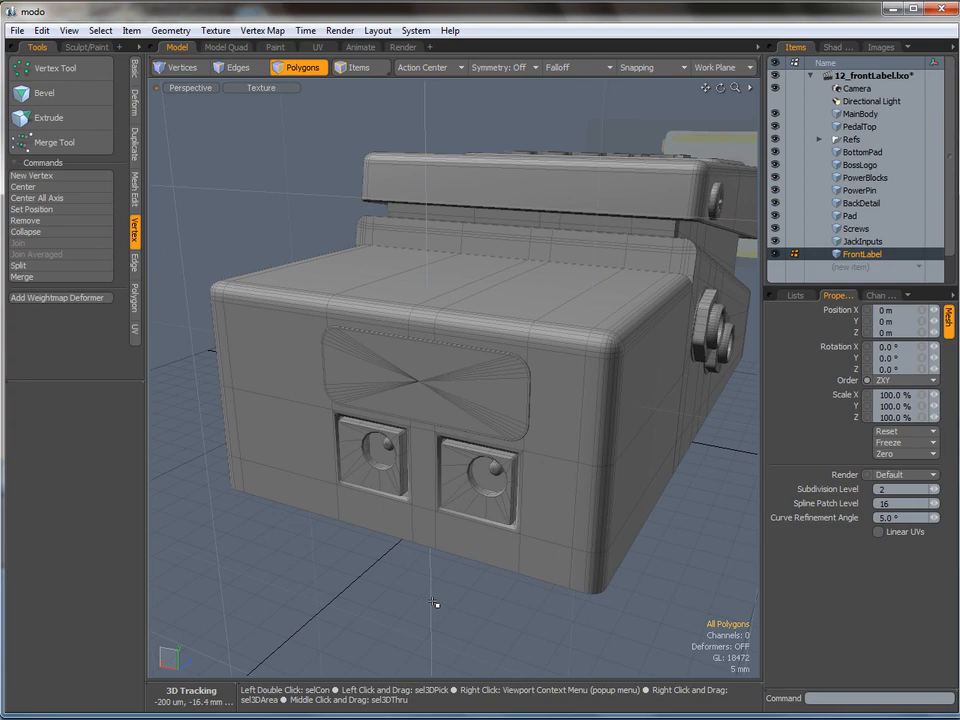